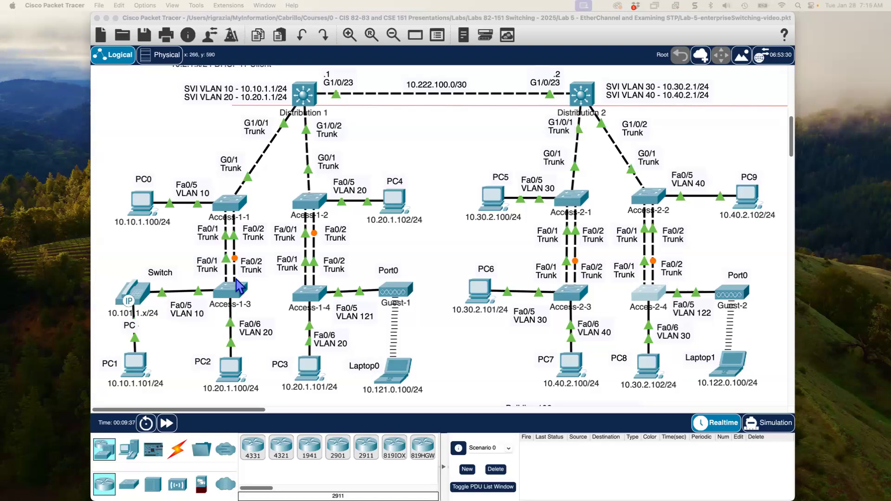
- Open the command line of switch Access-1-1, moving and enlarging its window beside the topology
click(227, 208)
click(228, 207)
drag(427, 123, 460, 105)
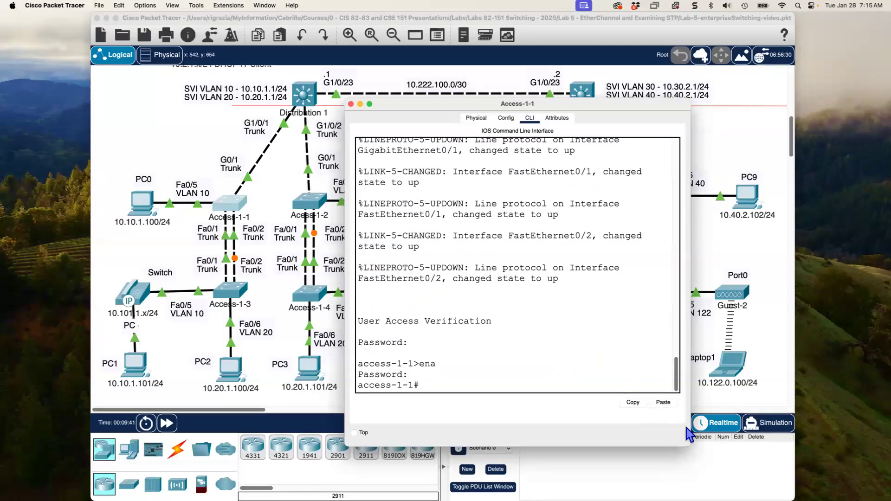
drag(690, 446, 754, 458)
click(562, 321)
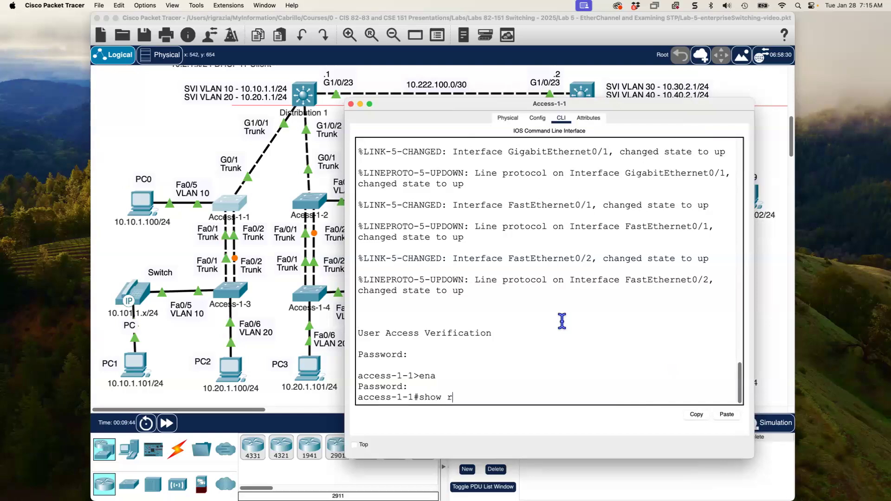
- Display the running configuration of Access-1-1 as far as the FastEthernet interface section, then return to the prompt
text(show run)
key(Tab)
key(Return)
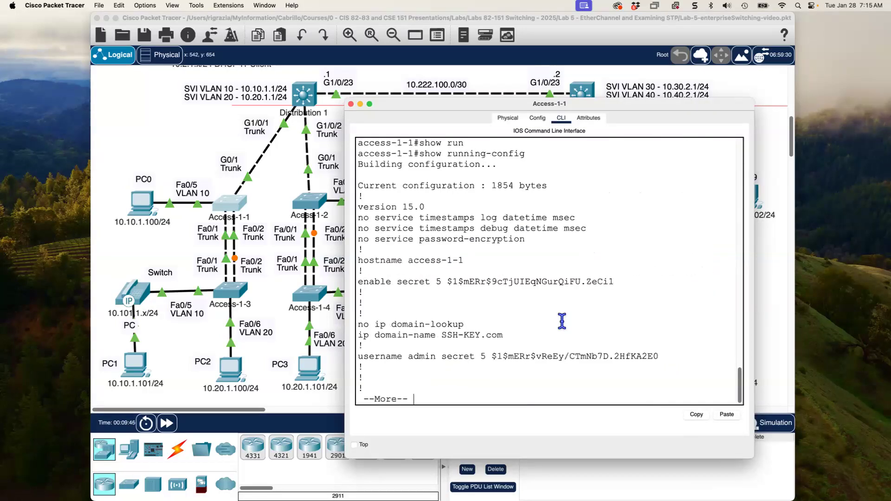
key(space)
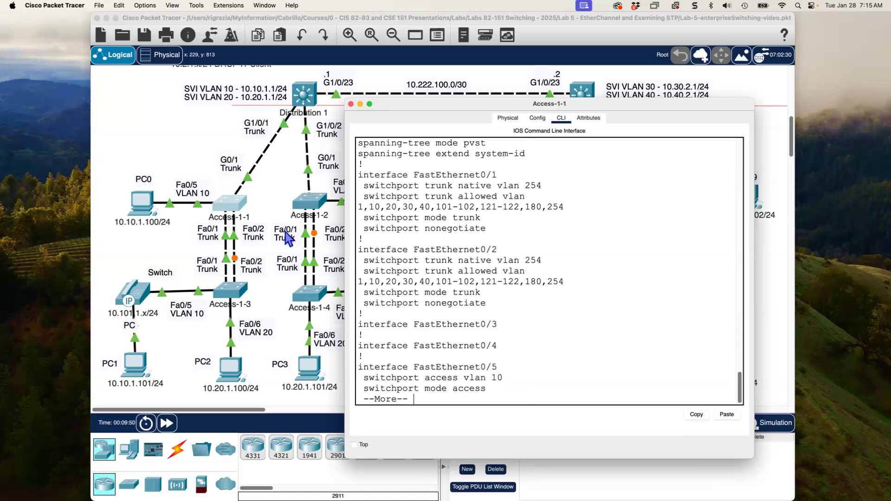
key(q)
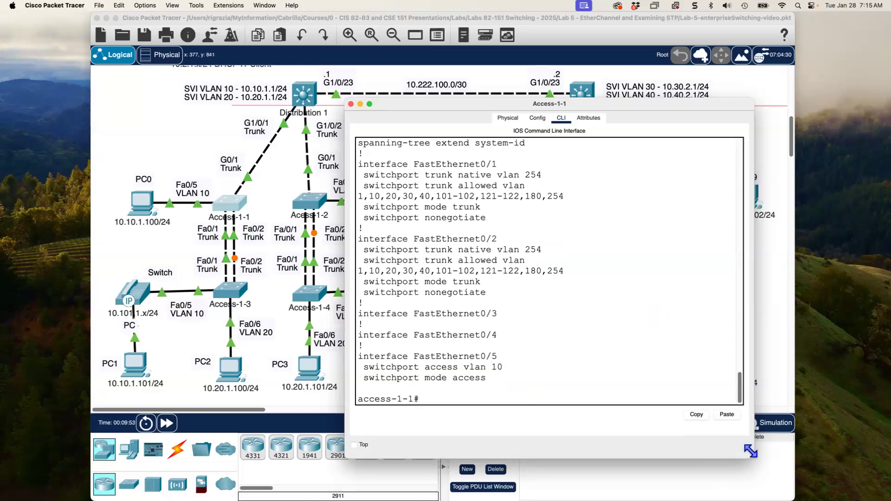
- Widen the Access-1-1 window and highlight the FastEthernet0/1 and FastEthernet0/2 trunk configuration, keeping the topology in view
drag(755, 459, 817, 458)
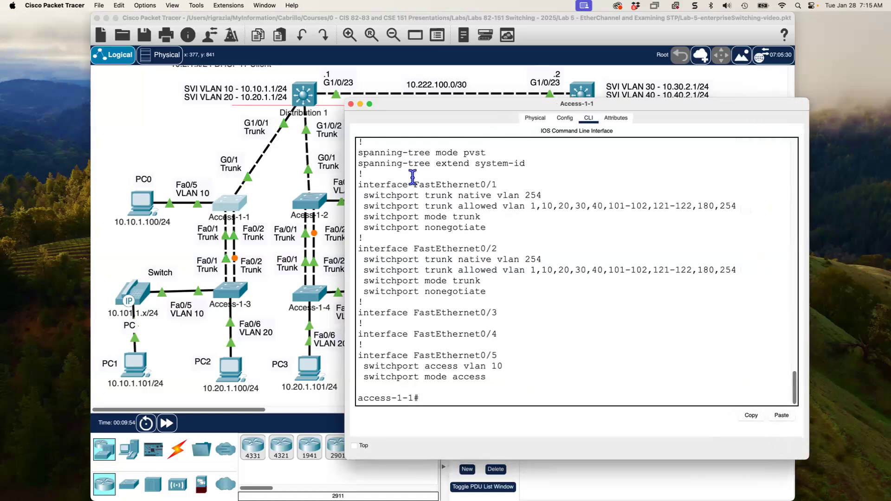
drag(360, 187, 524, 301)
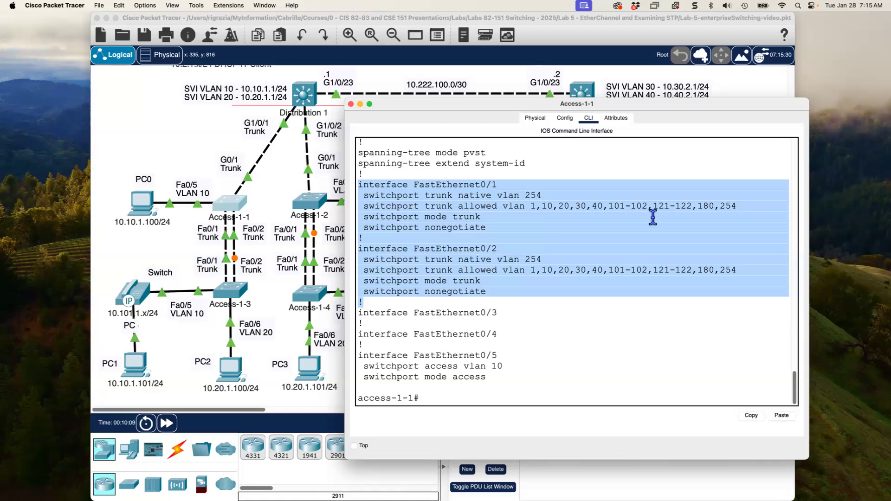
drag(454, 100, 488, 79)
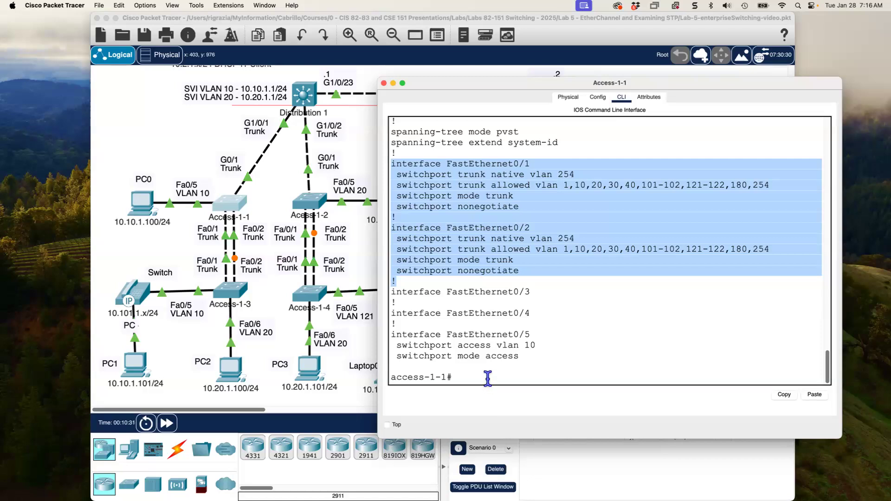
- Run show spanning-tree interface fa0/1 on Access-1-1
click(487, 379)
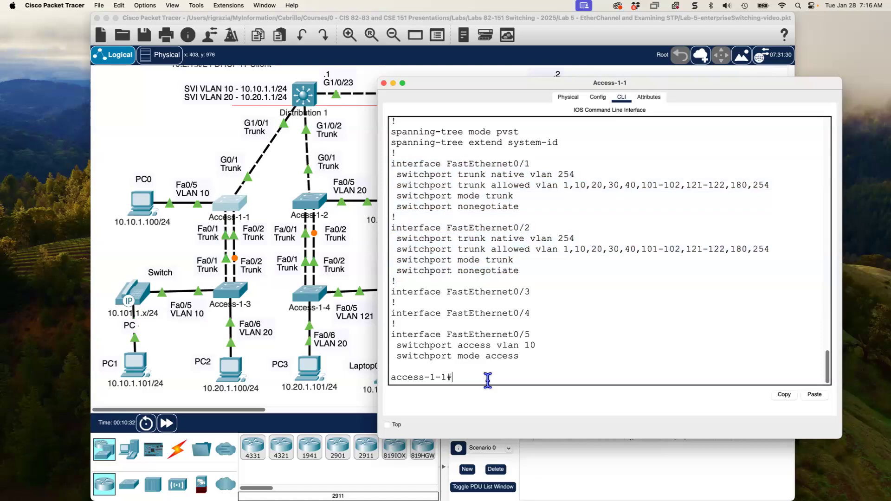
text(pan)
key(Tab)
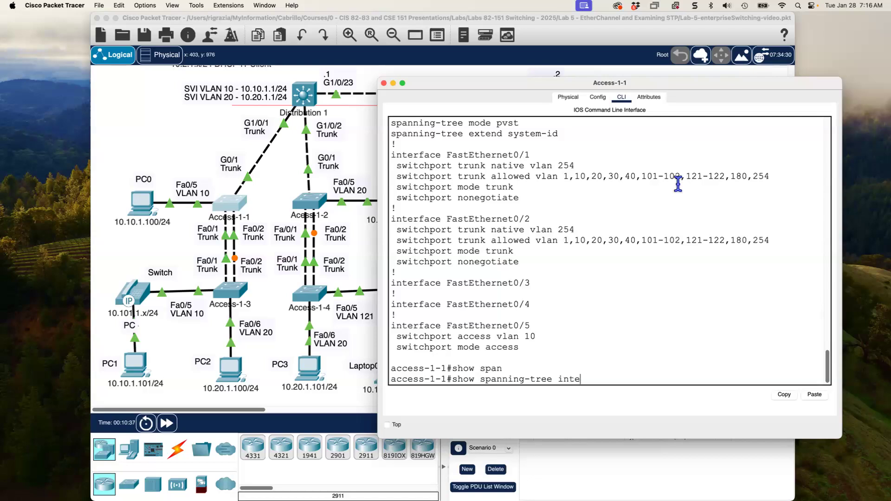
text(interface fa0/1)
key(Return)
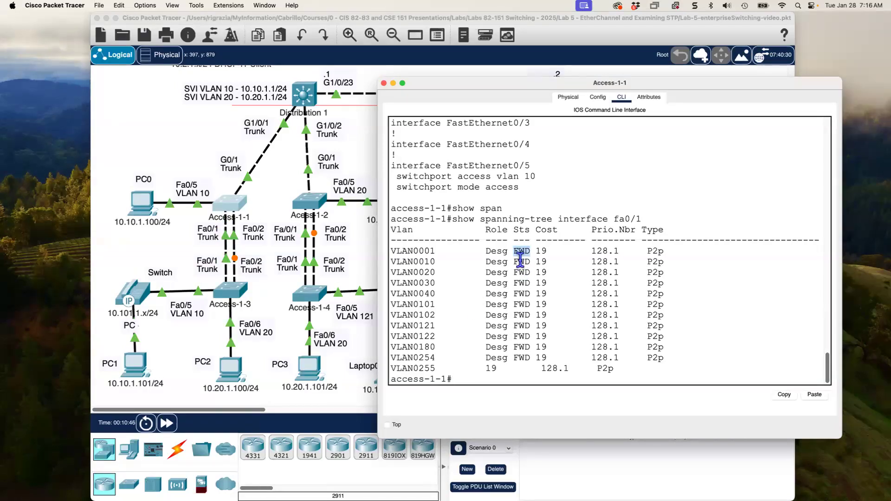
- Highlight the VLAN0001 to VLAN0254 rows and the individual port states in the Fa0/1 spanning-tree output
drag(418, 261, 720, 360)
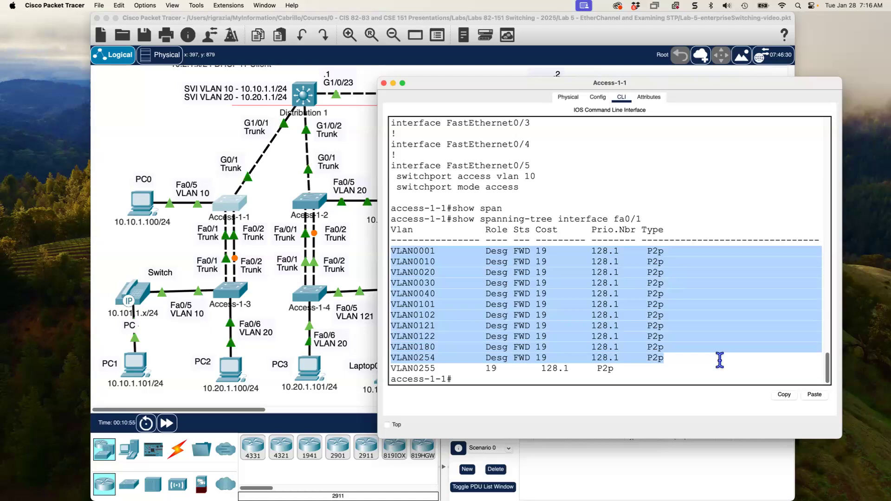
double_click(523, 254)
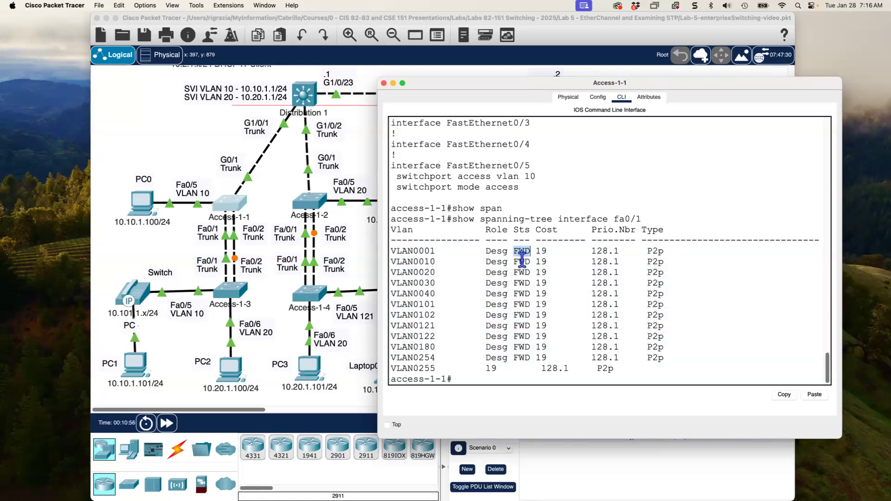
double_click(522, 262)
double_click(520, 252)
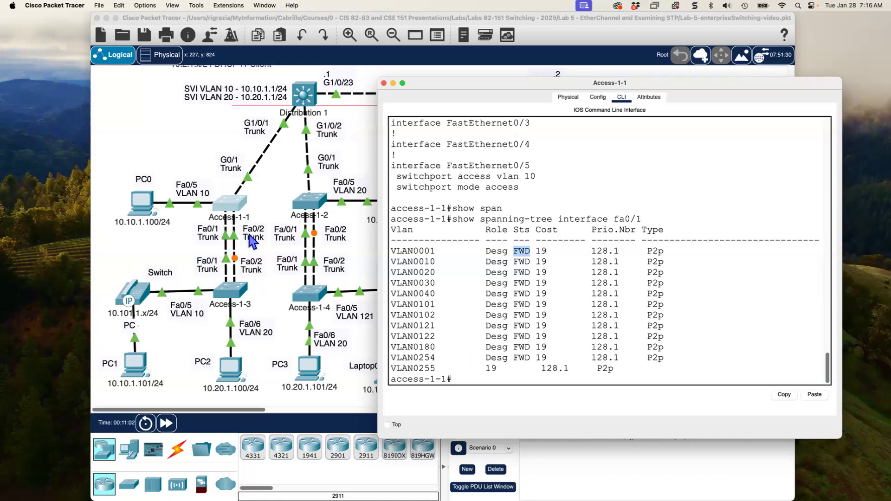
- Run show spanning-tree interface fa0/2 on Access-1-1
click(681, 319)
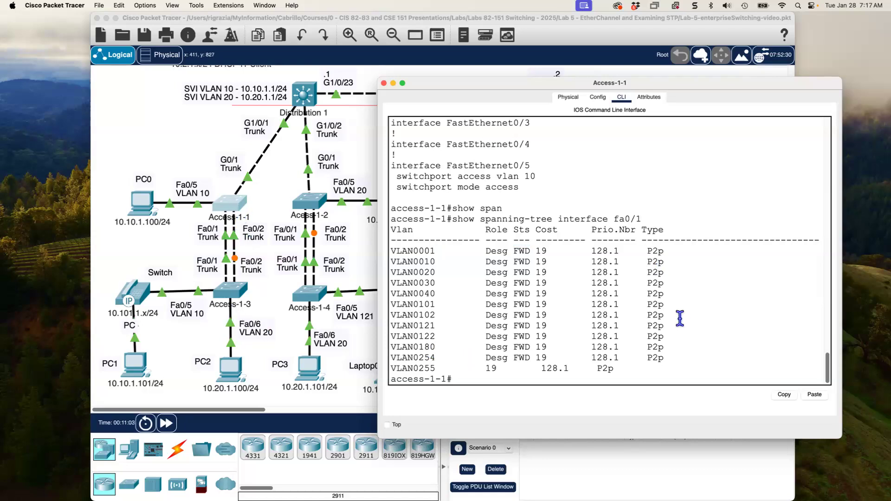
key(Up)
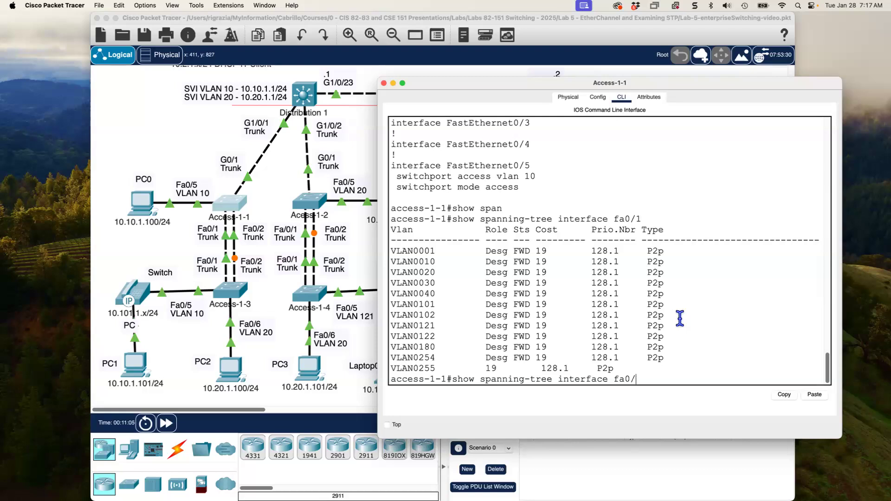
text(2)
key(Return)
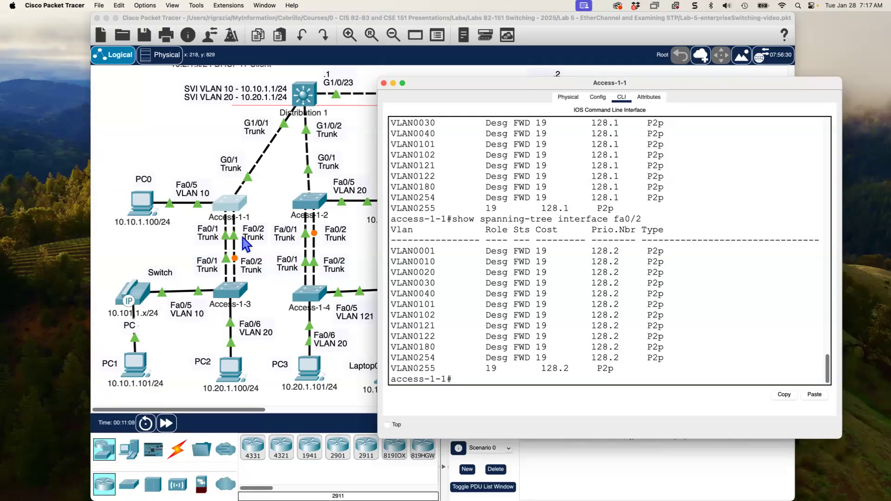
- Open the command line of switch Access-1-3, moving and enlarging its window beside the topology
click(612, 471)
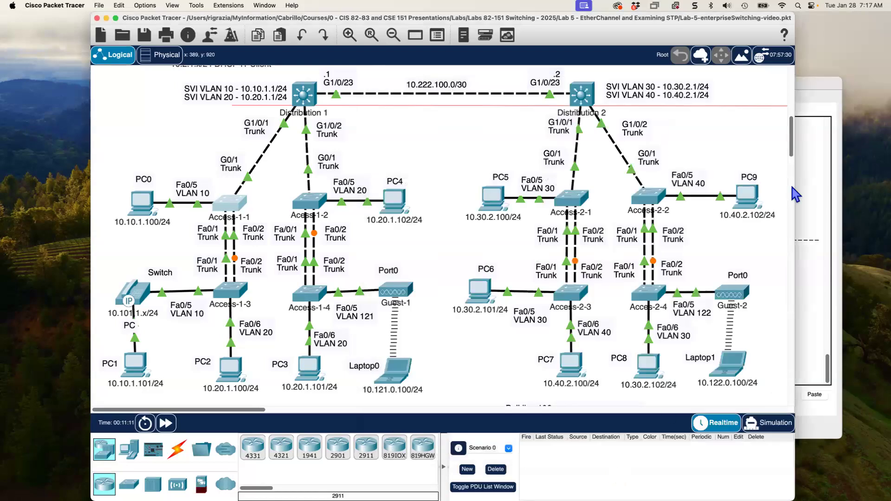
click(236, 289)
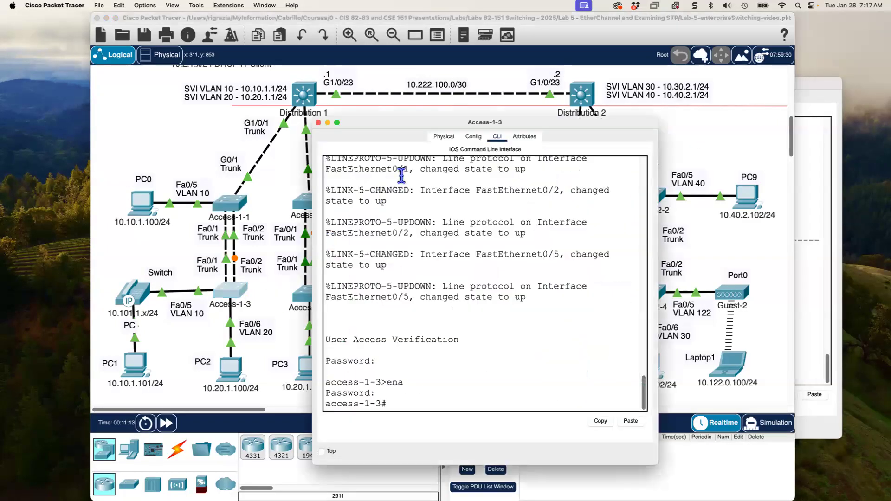
drag(478, 121, 567, 82)
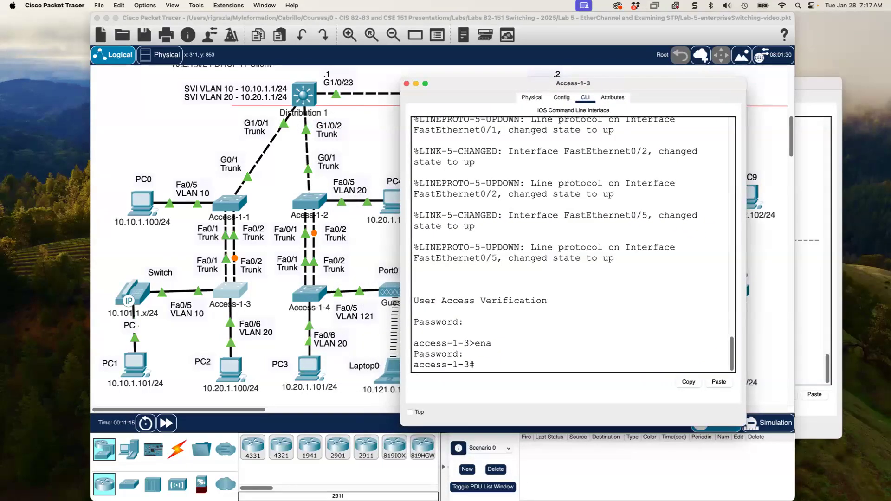
click(555, 354)
drag(741, 423, 826, 443)
- Run show spanning-tree interface fa 0/1 on Access-1-3 and highlight the VLAN0001 port state
text(show spanni)
key(Tab)
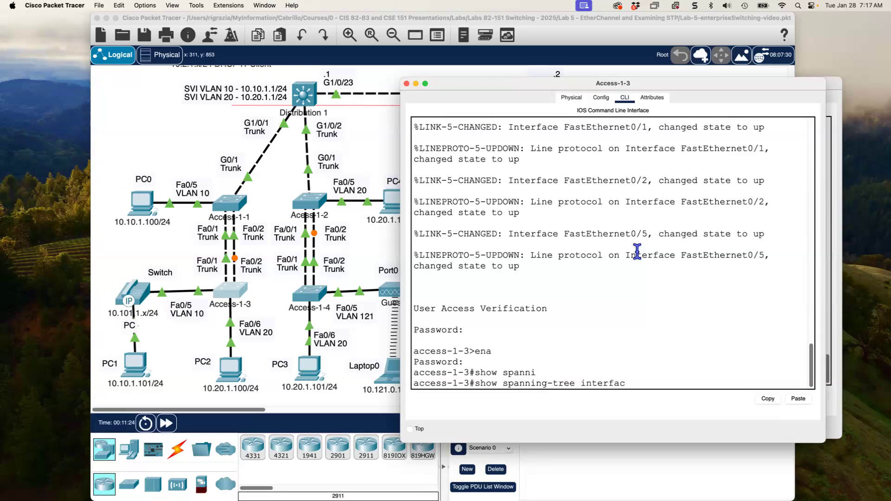
text(interface fa 0/1)
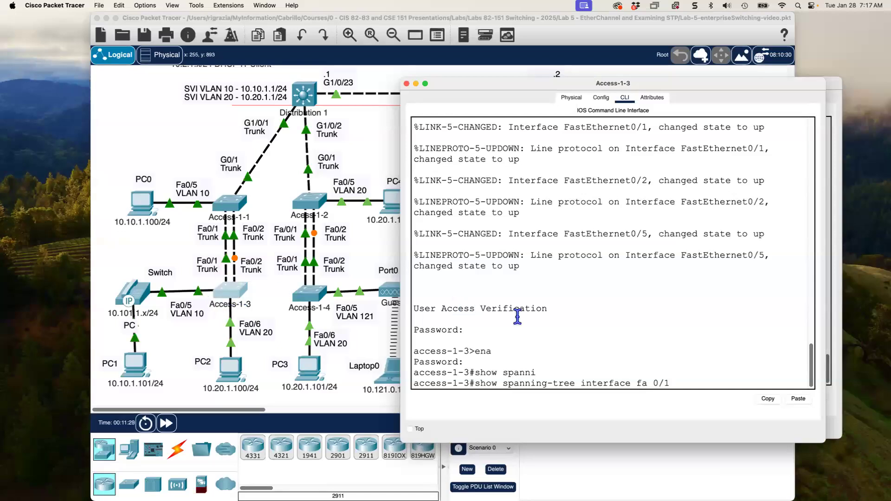
key(Return)
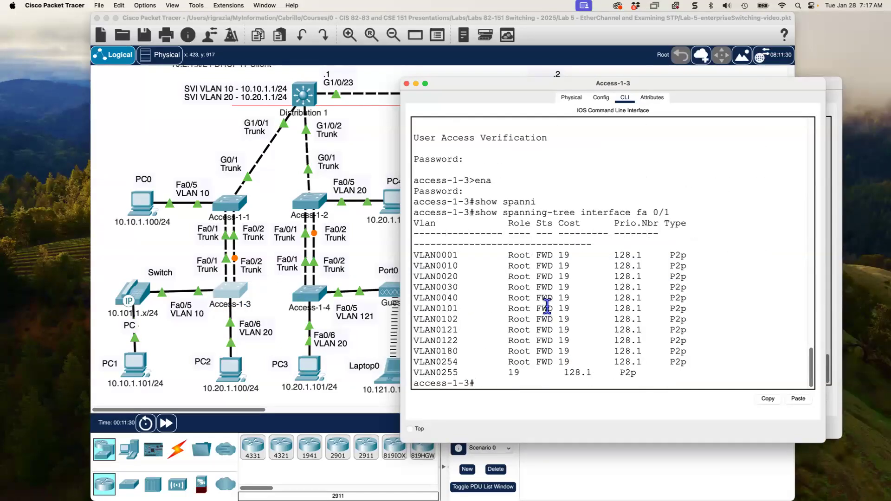
double_click(544, 255)
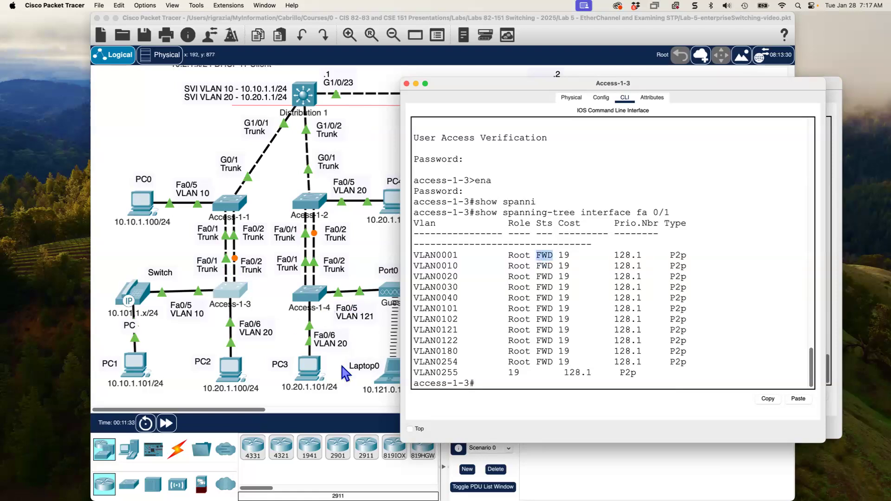
- Run show spanning-tree interface fa 0/2 on Access-1-3 and highlight the VLAN0001 port state
click(533, 384)
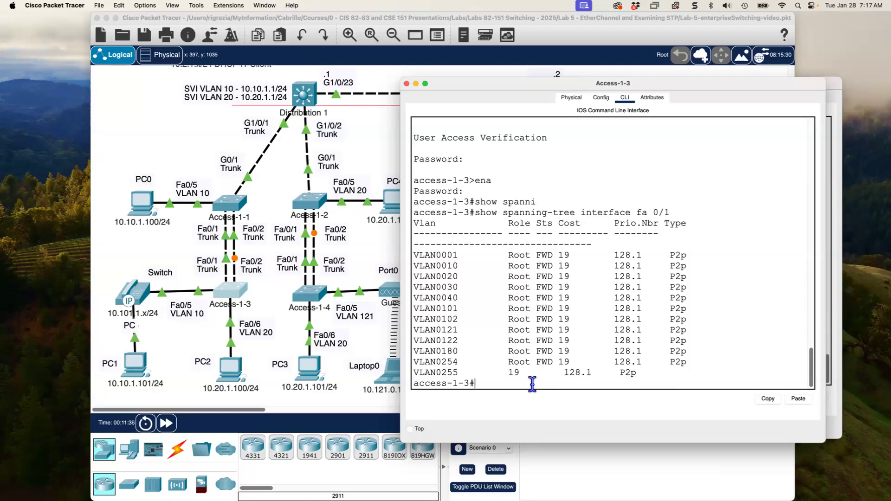
key(Up)
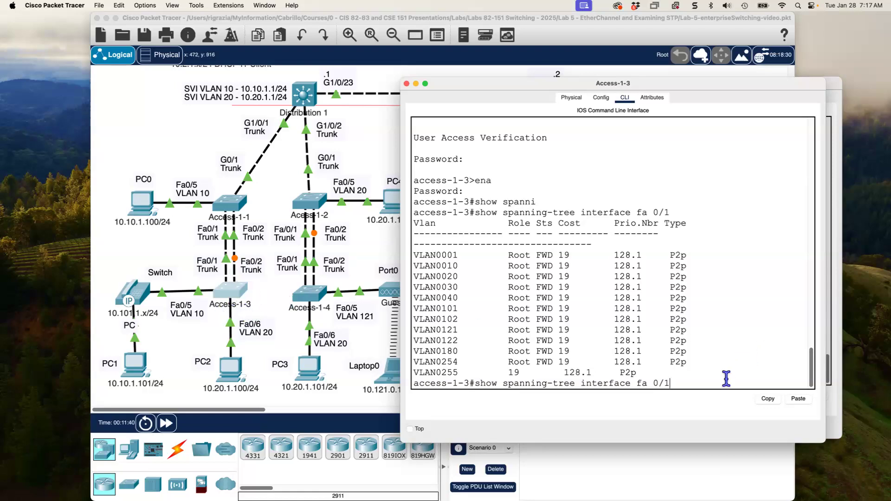
text(2)
key(Return)
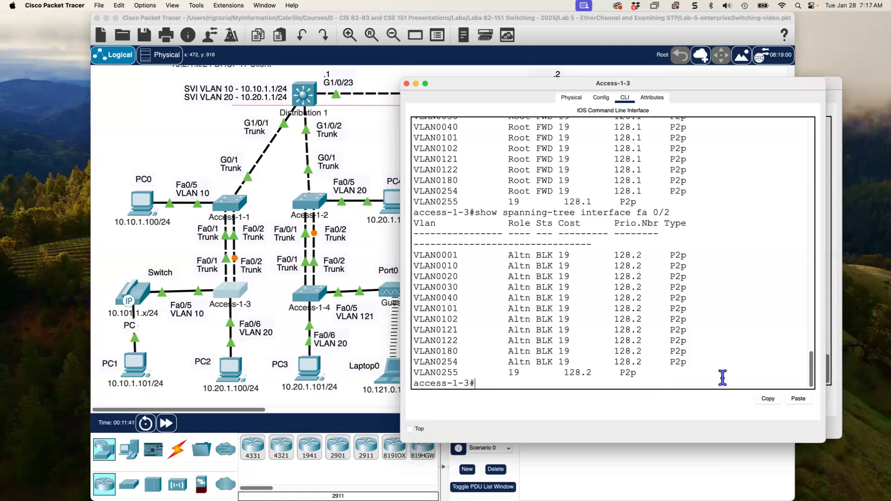
triple_click(541, 255)
click(524, 255)
double_click(546, 256)
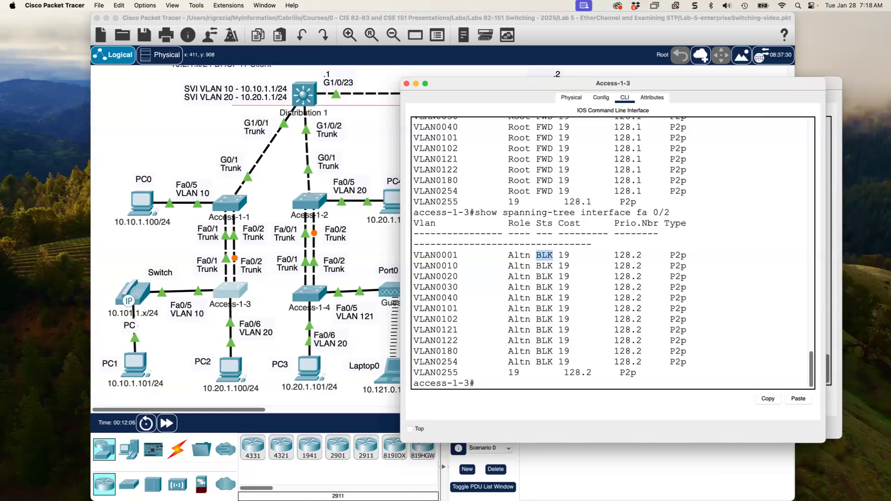
- Run show interfaces trunk on Access-1-3 and highlight the Fa0/1 and Fa0/2 mode and status rows
click(531, 386)
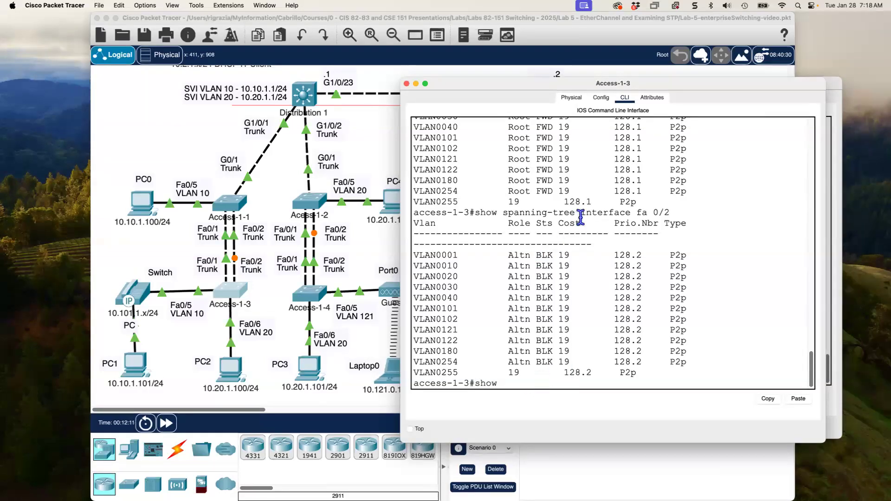
text(show interface)
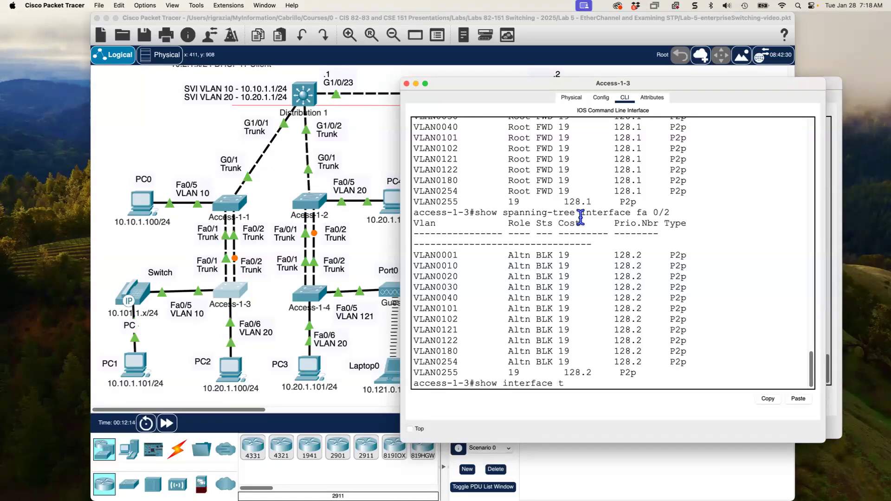
text(s trunk)
key(Return)
drag(413, 223, 758, 235)
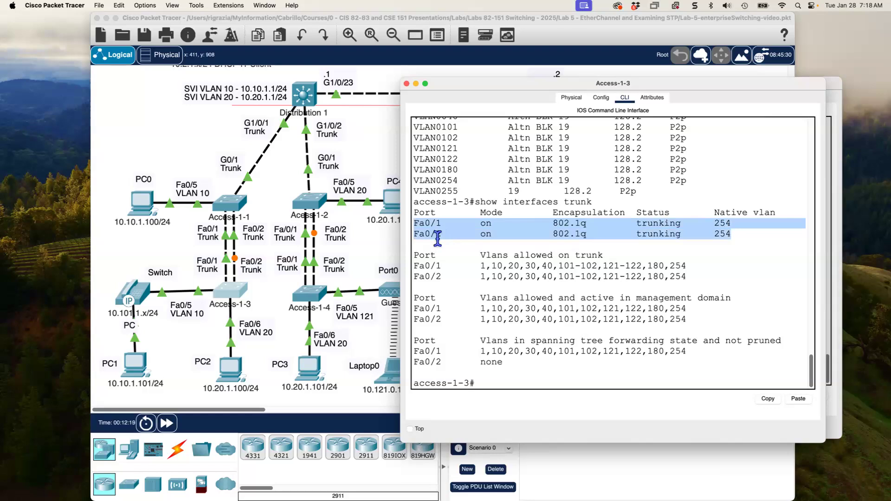
click(425, 225)
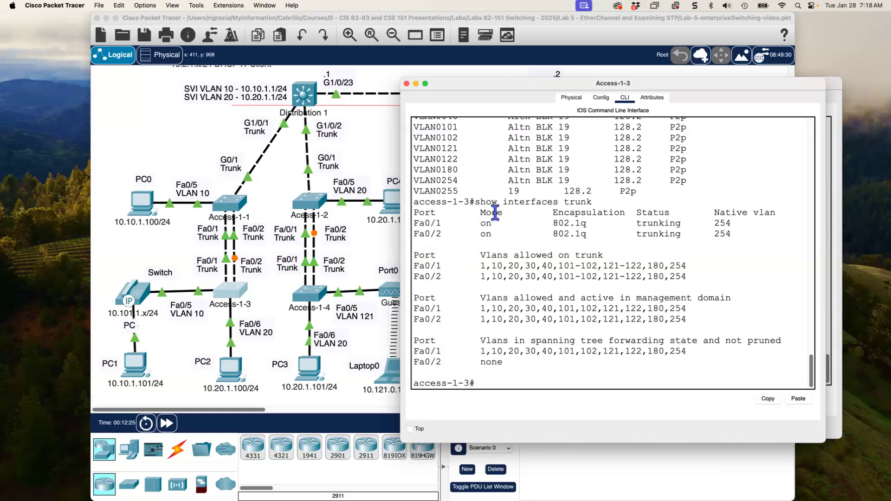
- Bring the Access-1-1 command line forward and highlight the FastEthernet0/1 and 0/2 sections of its earlier running-config output
drag(811, 362, 803, 383)
drag(717, 87, 745, 170)
click(803, 87)
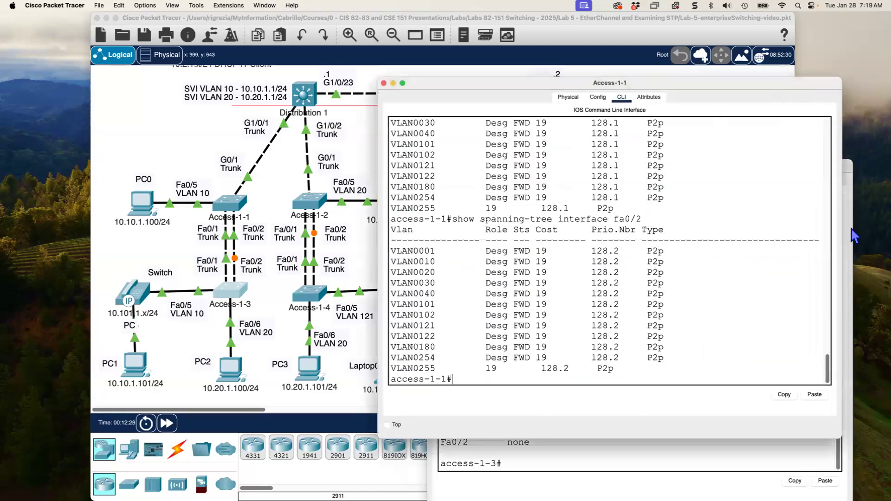
drag(832, 374, 831, 218)
scroll(831, 219, down, 15)
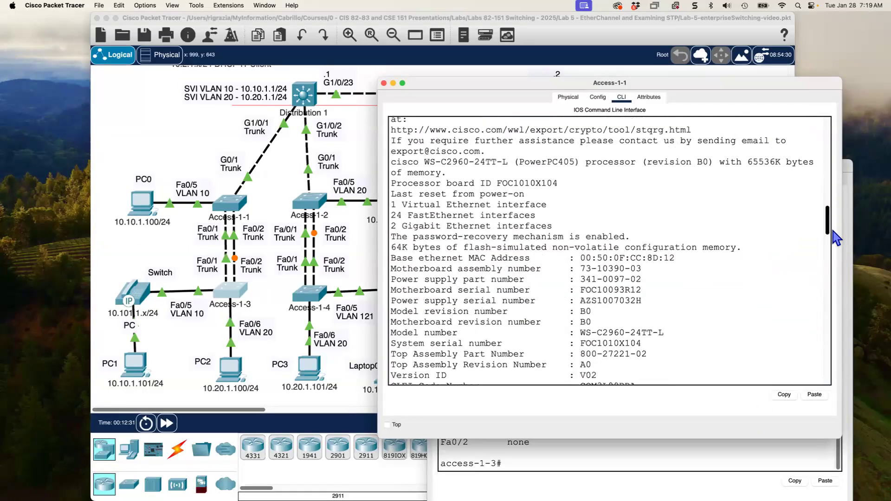
scroll(840, 303, down, 10)
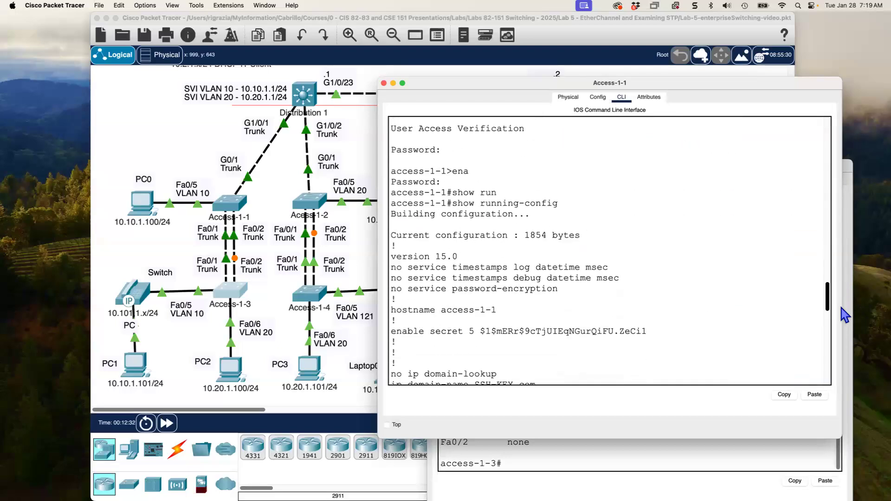
drag(392, 212, 553, 320)
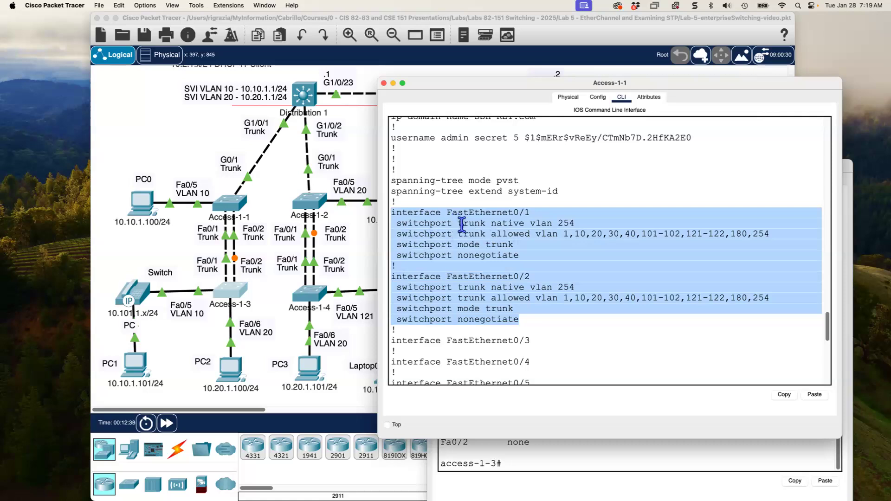
- Run show run on Access-1-3 and highlight the FastEthernet0/1 and FastEthernet0/2 configuration sections
click(522, 453)
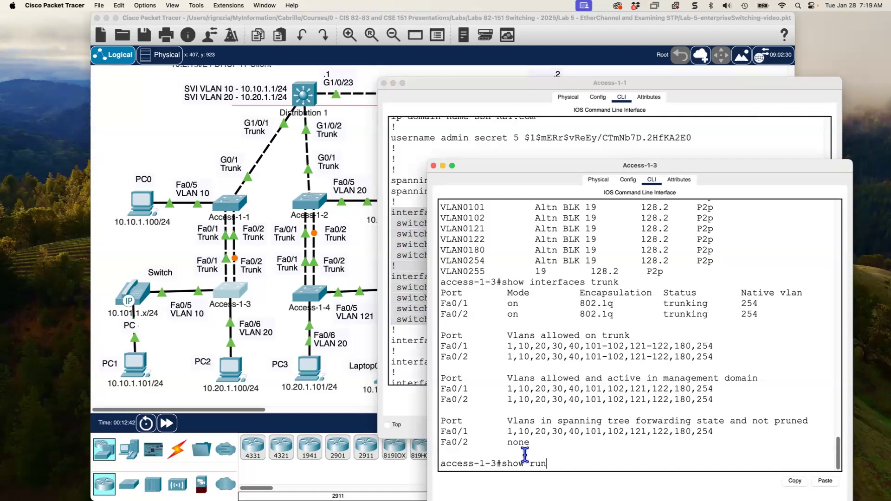
key(Return)
key(space)
key(q)
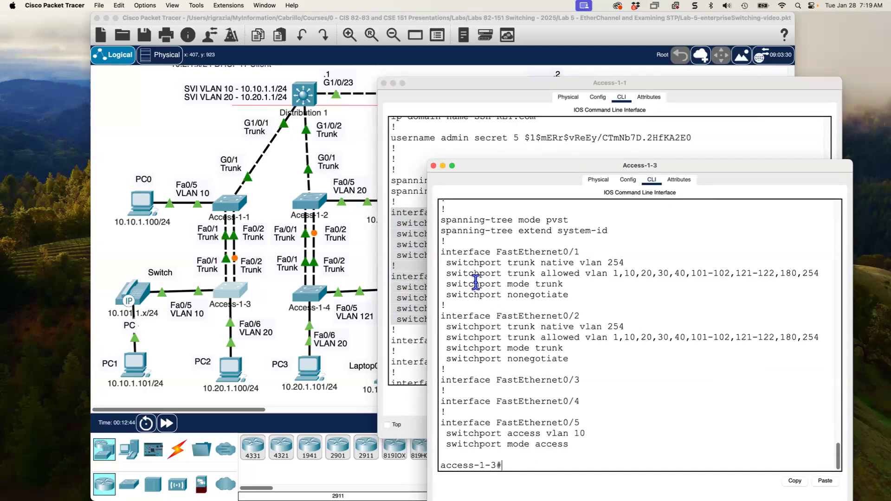
drag(441, 252, 631, 368)
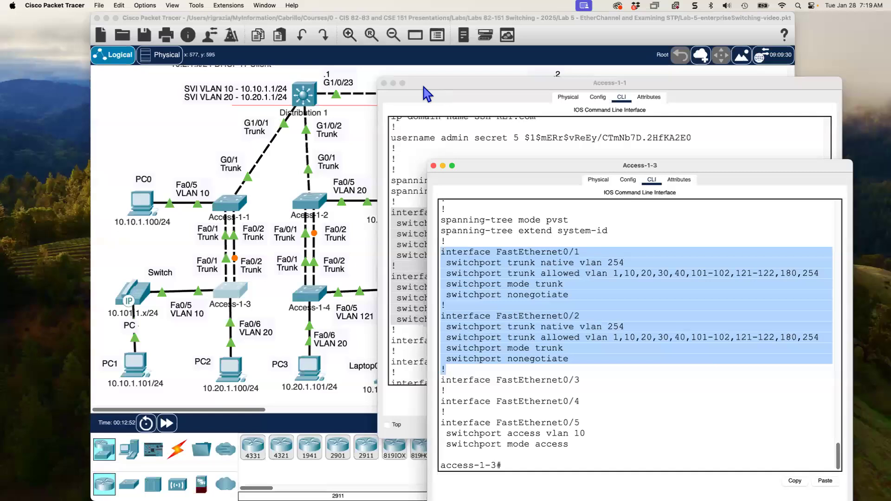
- Close the Access-1-3 window, move the Access-1-1 window higher beside the topology, and return to its latest command prompt
click(433, 166)
click(418, 170)
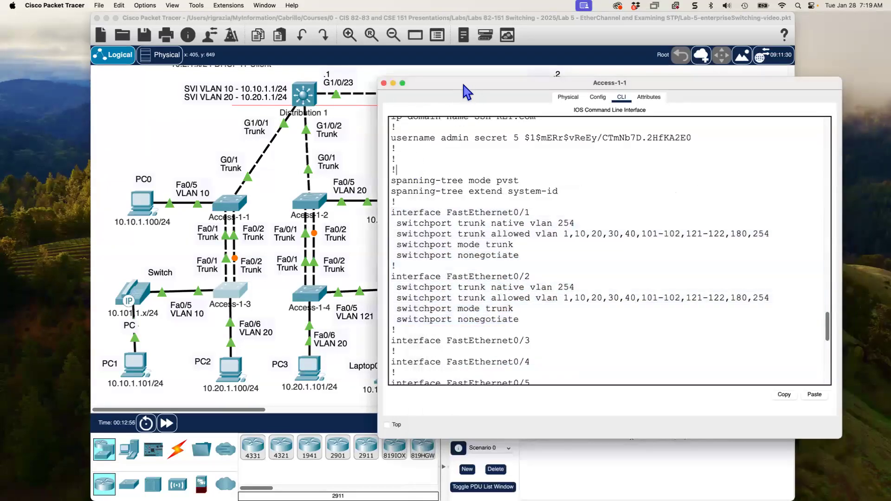
drag(464, 85, 472, 40)
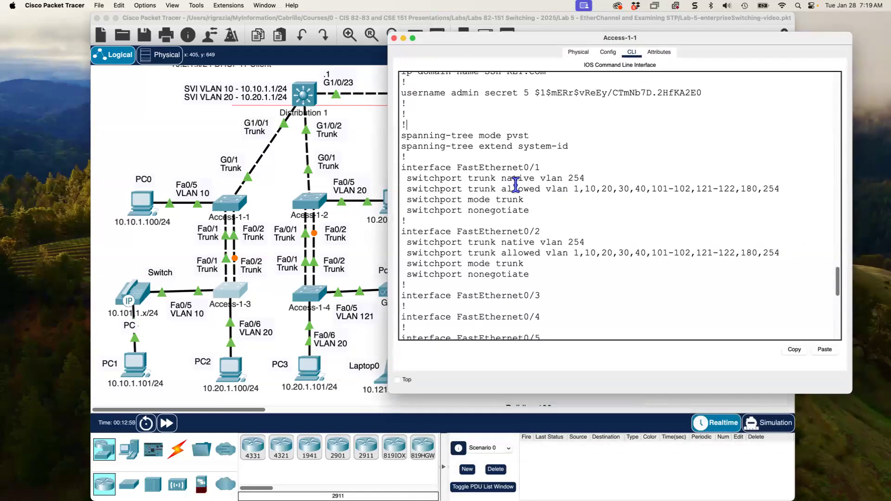
scroll(518, 285, down, 5)
scroll(518, 282, down, 2)
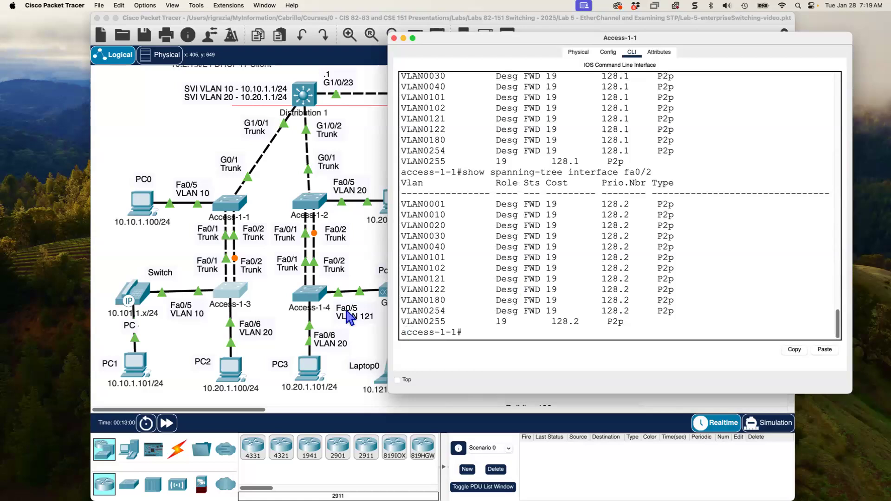
click(240, 212)
click(239, 212)
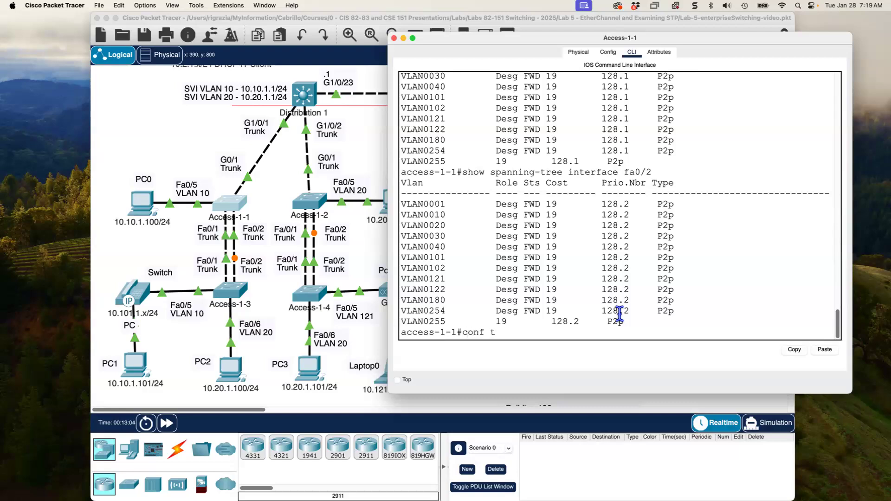
- Enter global configuration mode on Access-1-1 with conf t and set port-channel load-balance to src-dst-ip
key(Return)
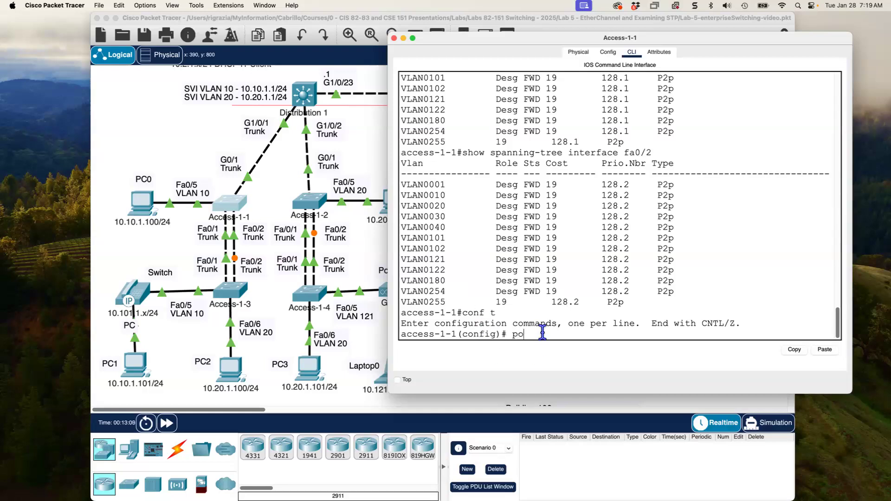
text(port-channel loa)
key(Tab)
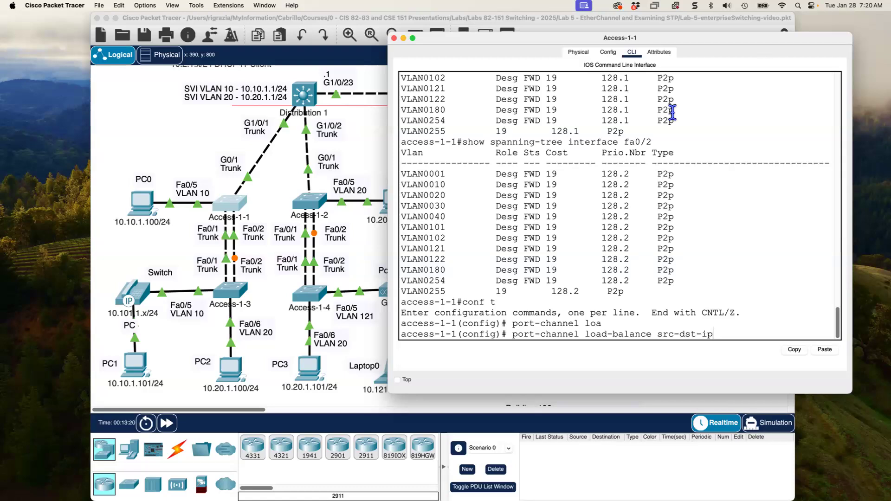
key(Return)
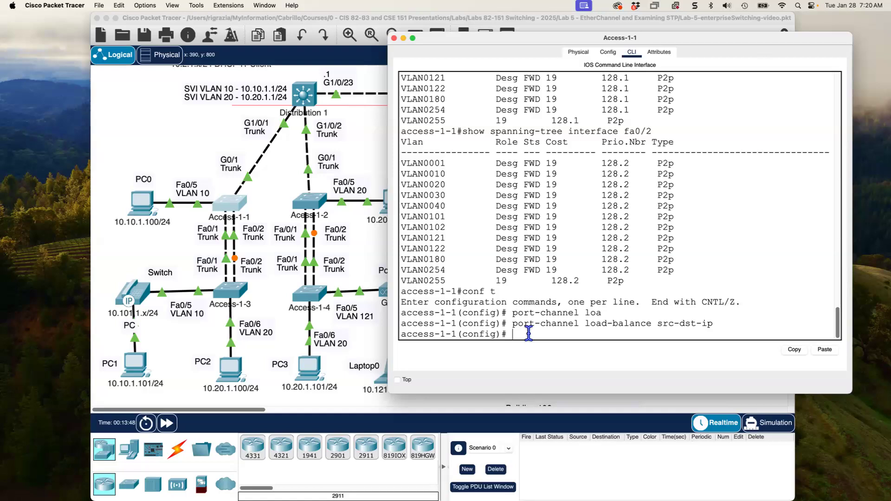
- Enter interface range fa0/1-2 on Access-1-1 and shut down both ports
text(interface range fa0/1-2)
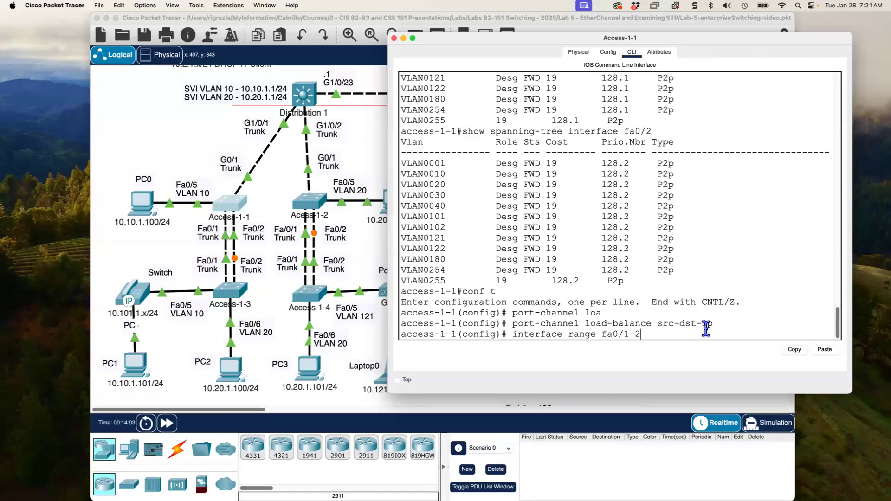
key(Return)
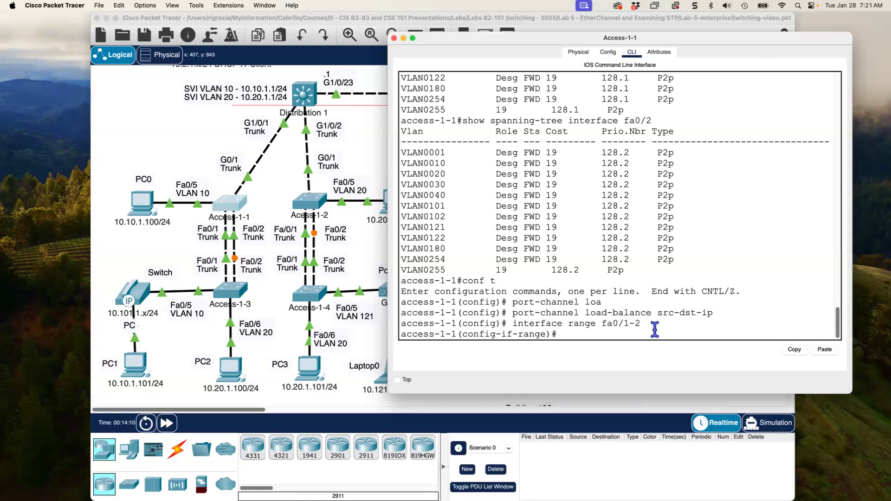
text(shutdown)
key(Return)
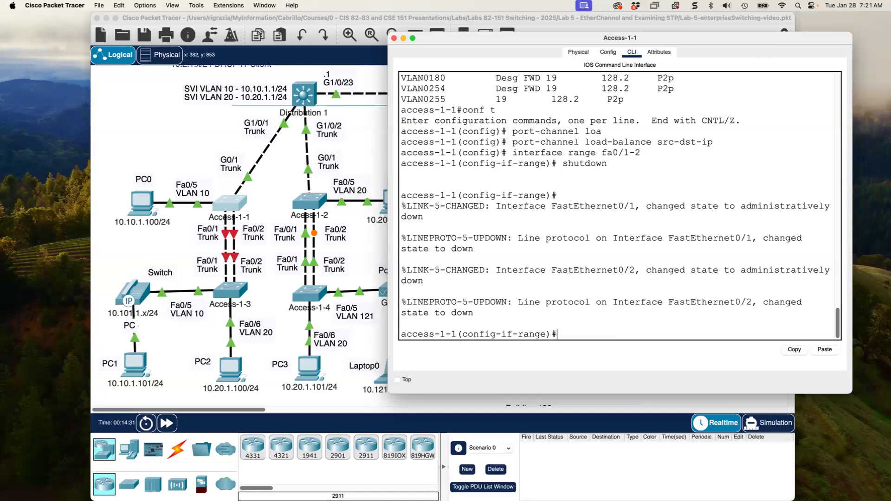
- Set the channel protocol of the fa0/1-2 range on Access-1-1 with channel-protocol lacp
drag(512, 153, 641, 153)
click(583, 334)
text(chan)
key(Tab)
text(ne)
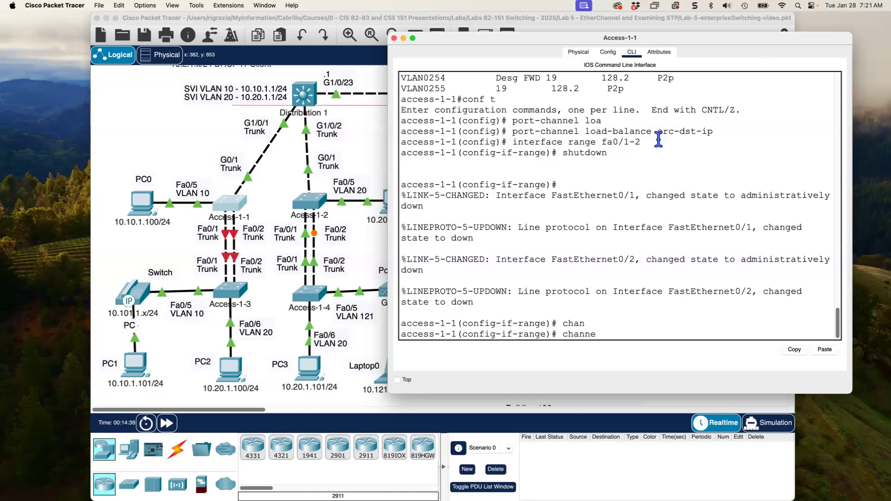
text(l-pr)
key(Tab)
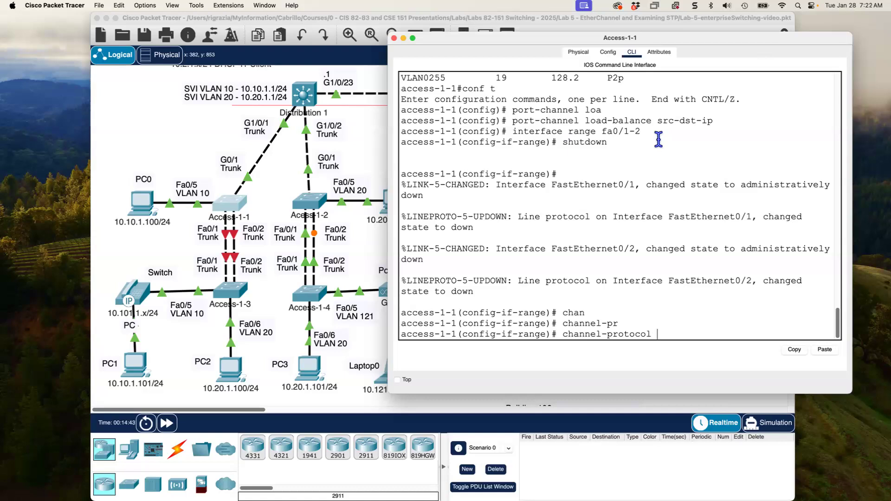
text(lacp)
key(Return)
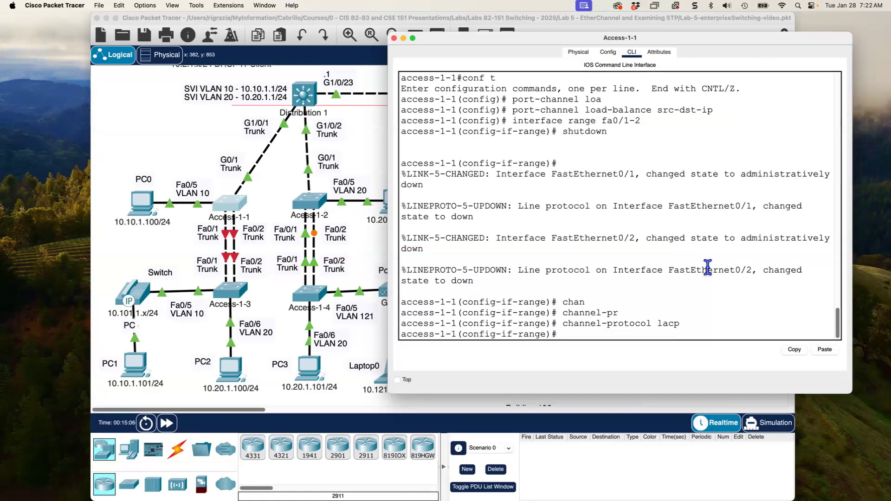
- Assign the fa0/1-2 range on Access-1-1 to the EtherChannel with channel-group 1 mode active
text(channel-group 1)
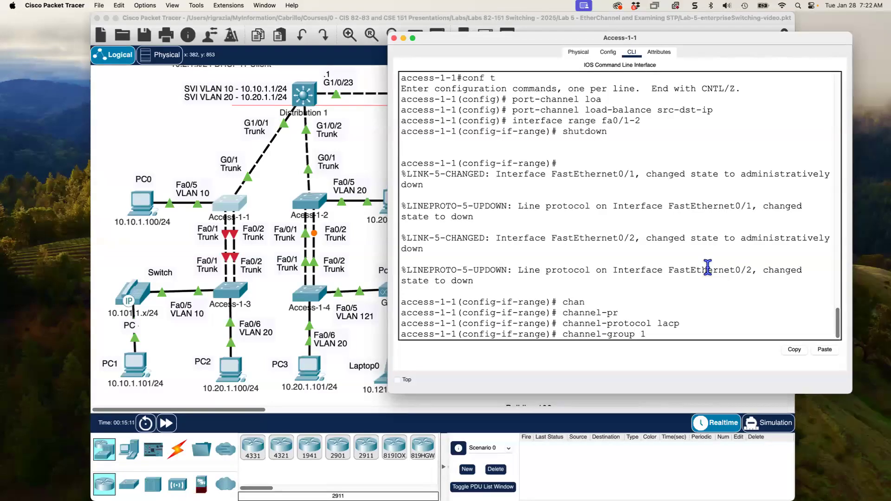
text( mode active)
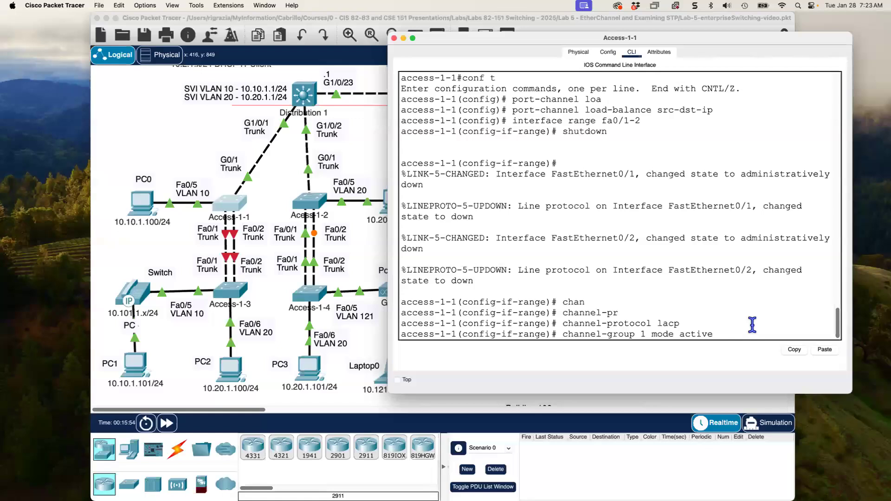
key(Return)
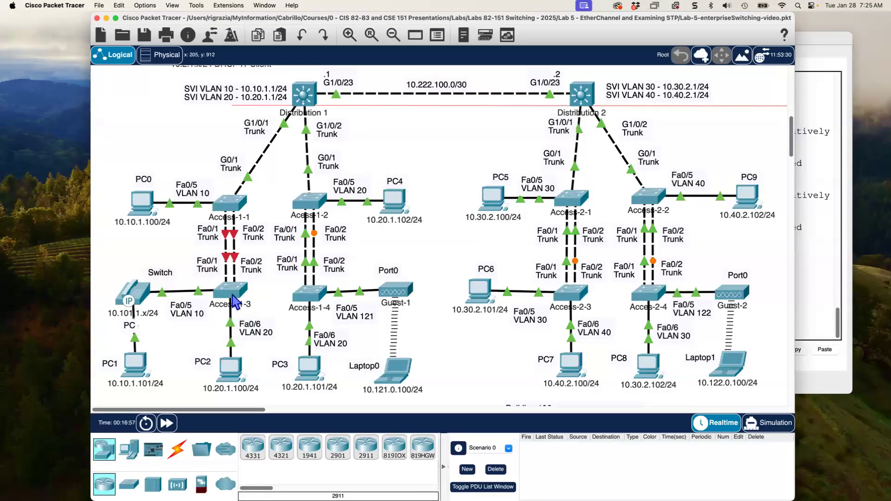
- Open the command line of switch Access-1-3, placing its window beside the topology and widening it
click(232, 292)
drag(556, 125, 596, 39)
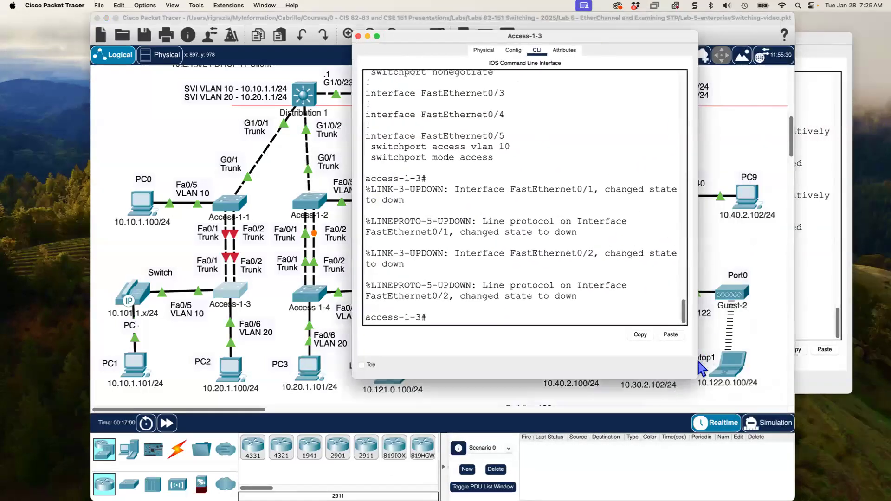
drag(697, 372, 863, 386)
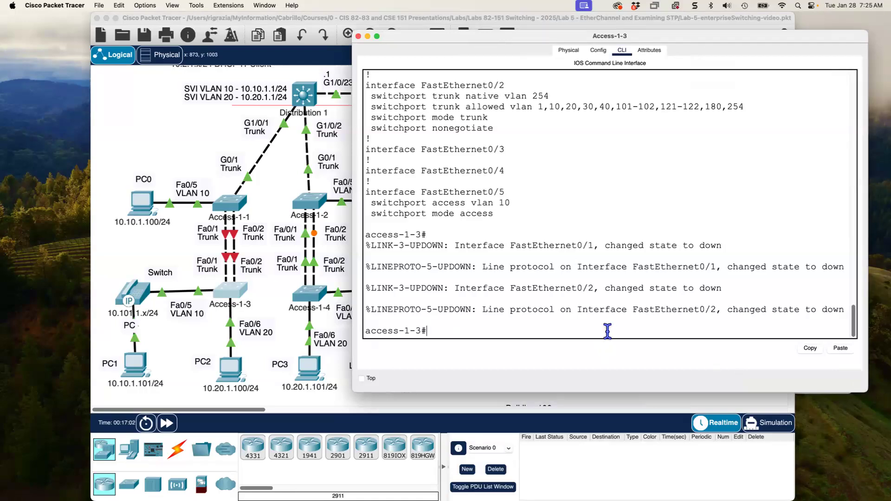
- Enter global configuration mode on Access-1-3 with conf t and set port-channel load-balance to src-dst-ip
text(onf t)
key(Return)
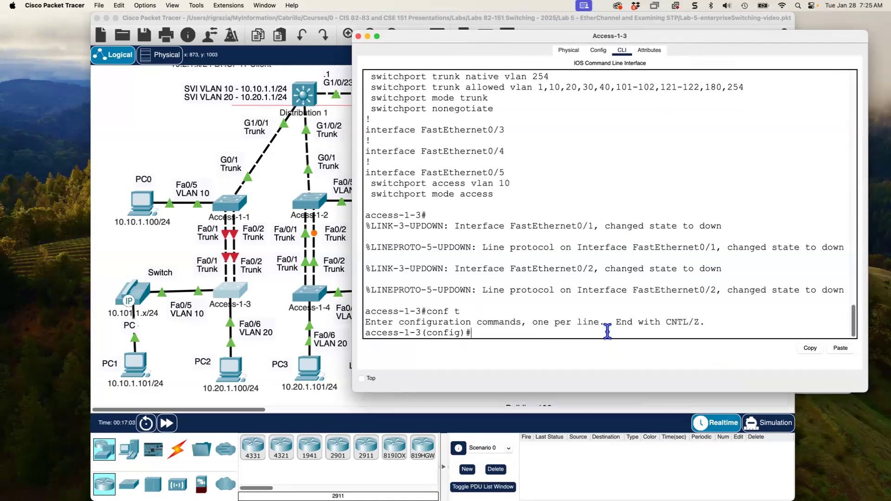
text(inter)
key(BackSpace)
key(BackSpace)
key(BackSpace)
key(BackSpace)
text(port-chann)
key(Tab)
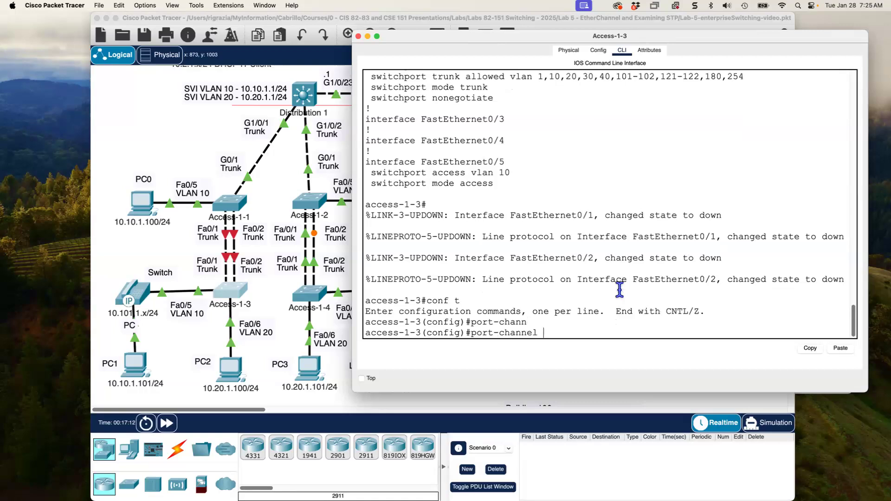
text(1oad)
key(Tab)
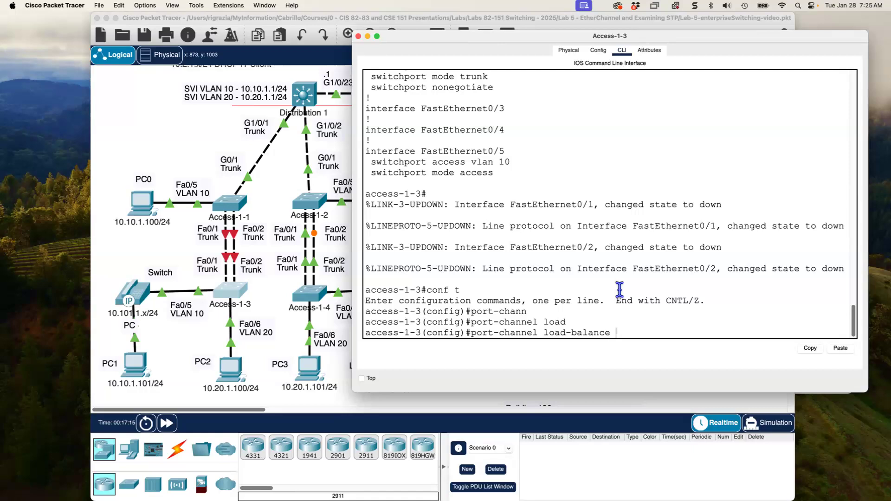
text(src-dst-ip)
key(Return)
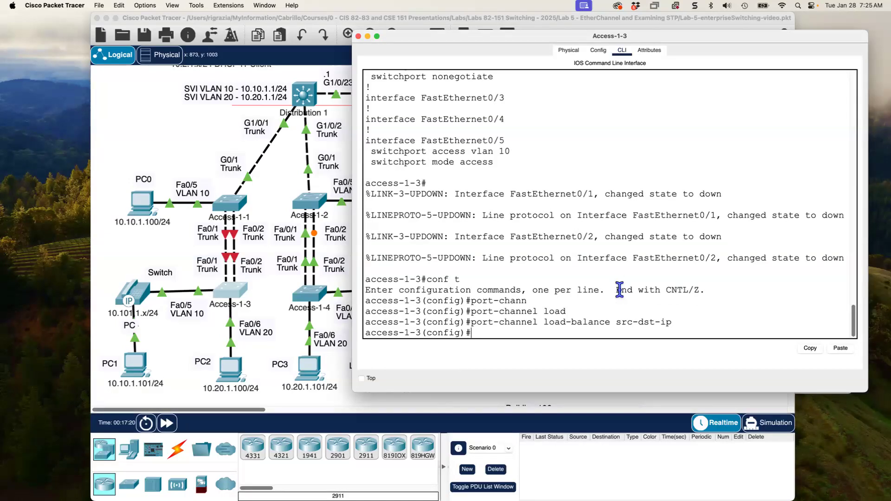
- Enter interface range fa 0/1-2 on Access-1-3 and shut down both ports
text(interface range fa 0/1-)
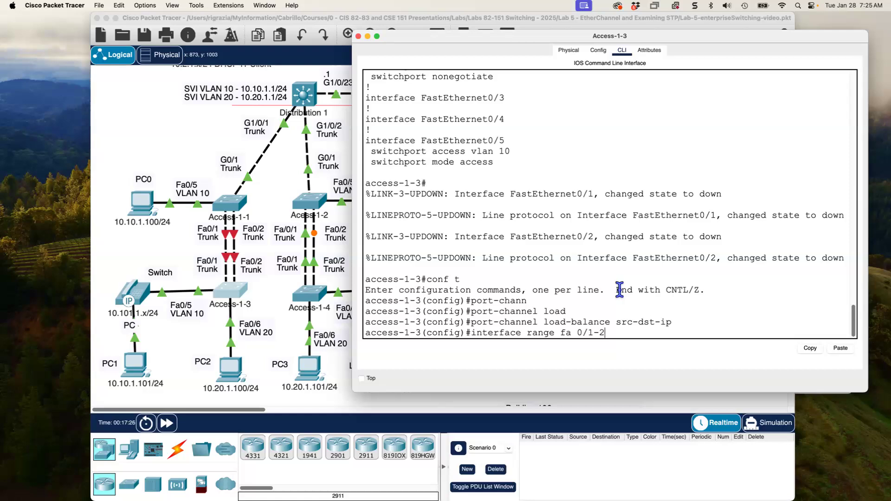
text(2)
key(Return)
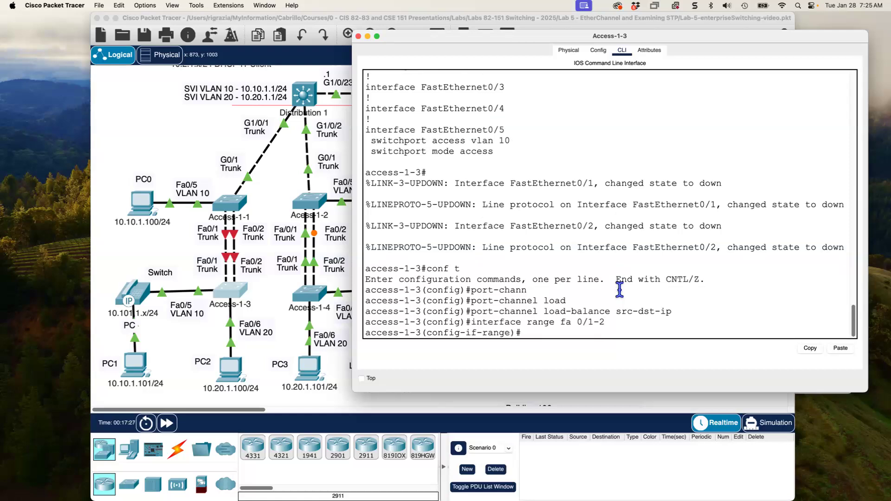
text(shutdown)
key(Return)
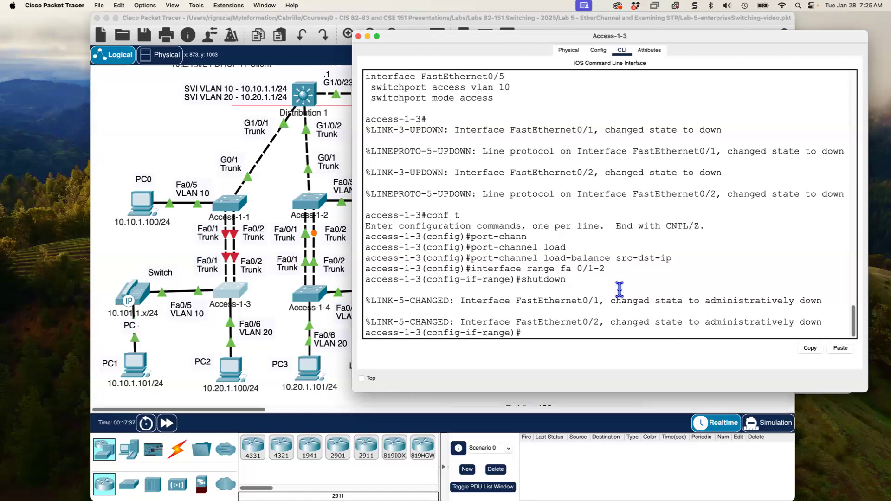
- Set channel-protocol lacp on Access-1-3's fa 0/1-2 range and assign both ports with channel-group 1 mode active
text(channel-pro)
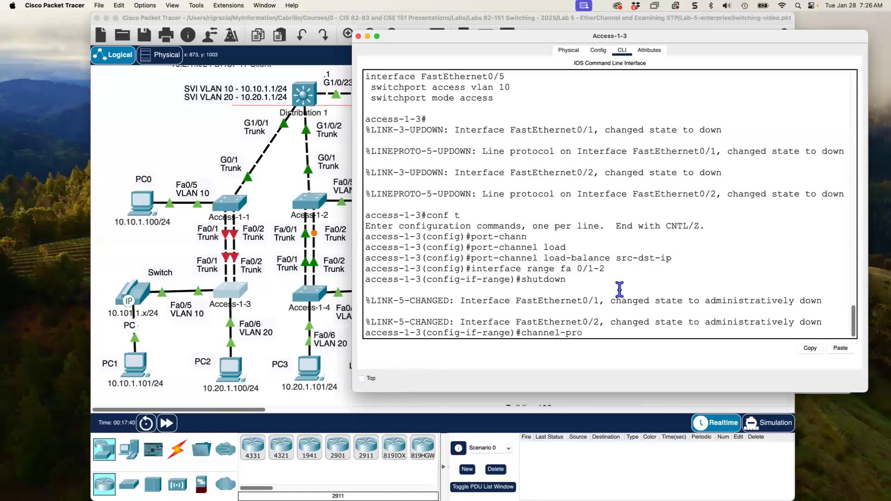
text(tocol lacp)
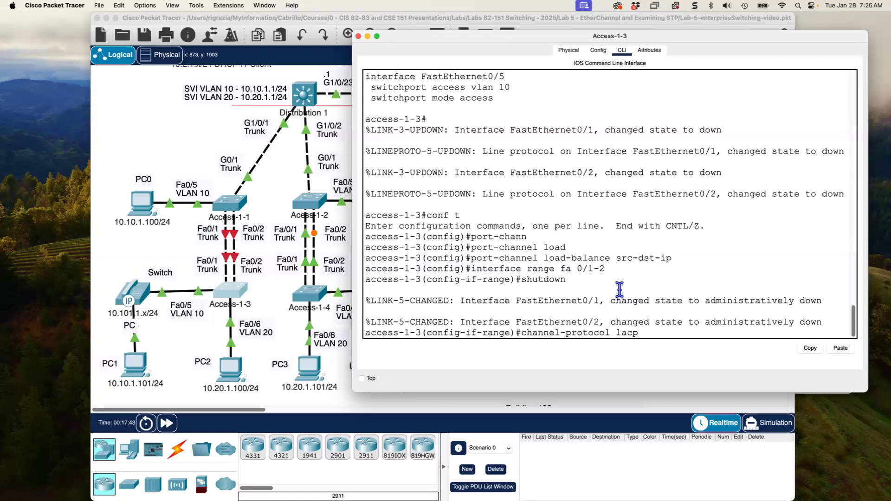
key(Return)
text(channel-group 1)
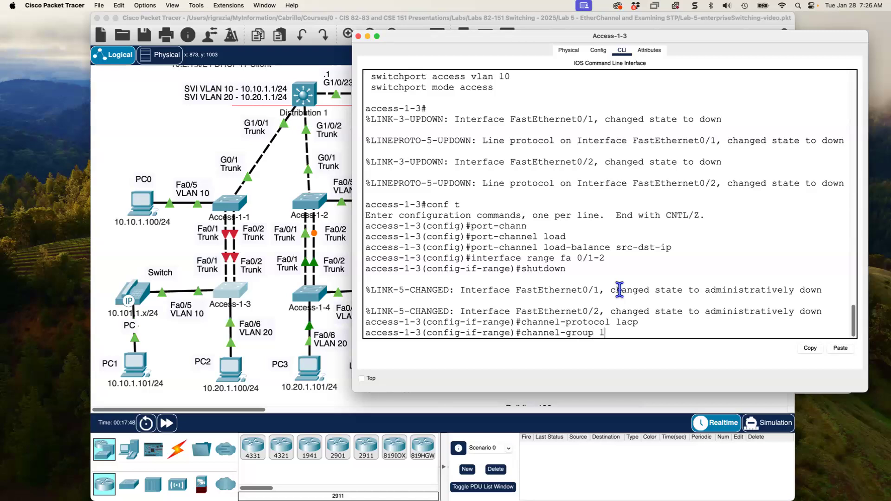
text( mode active)
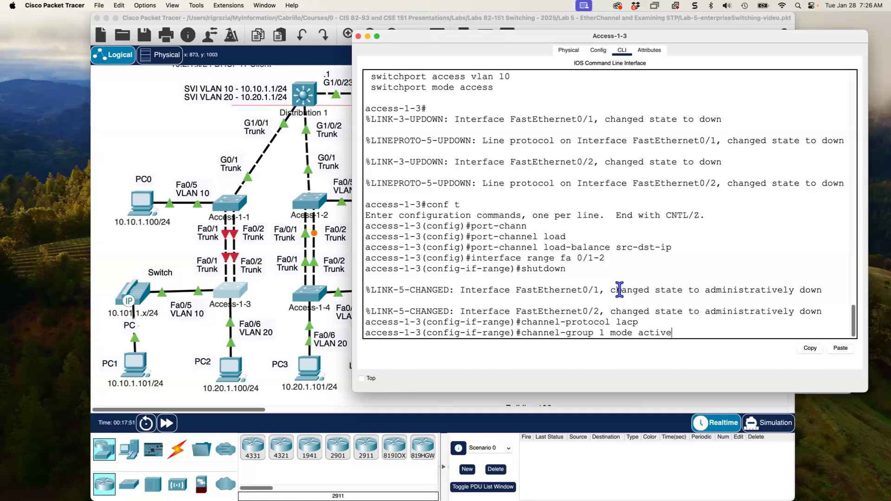
key(Return)
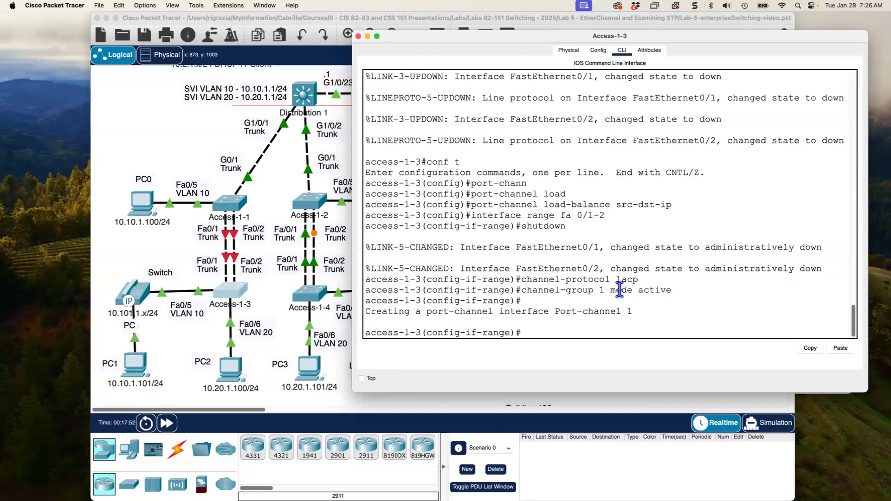
- Arrange the Access-1-1 and Access-1-3 command line windows one above the other and widen the Access-1-1 window
drag(509, 36, 532, 143)
drag(804, 39, 783, 12)
drag(832, 373, 878, 364)
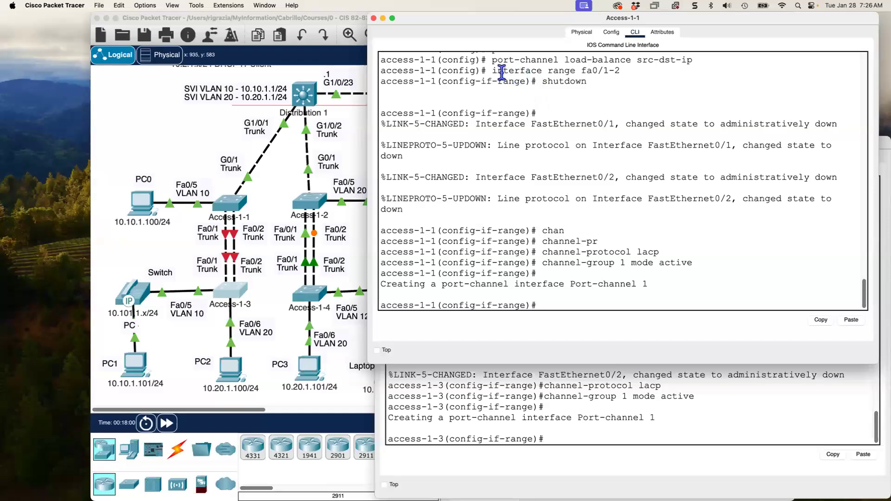
- Check the interface range selected on both switches and re-enable the fa0/1-2 ports on Access-1-1 with no shutdown
drag(493, 71, 621, 72)
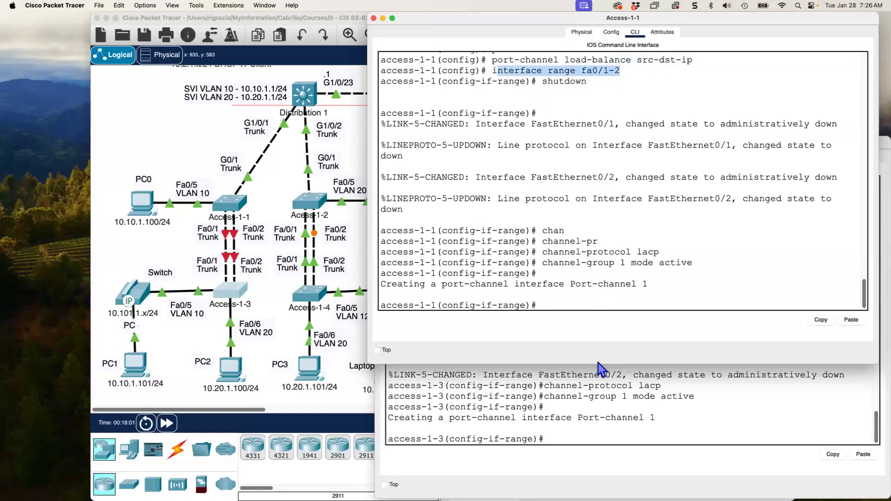
click(592, 404)
drag(494, 321, 637, 325)
click(604, 230)
click(650, 122)
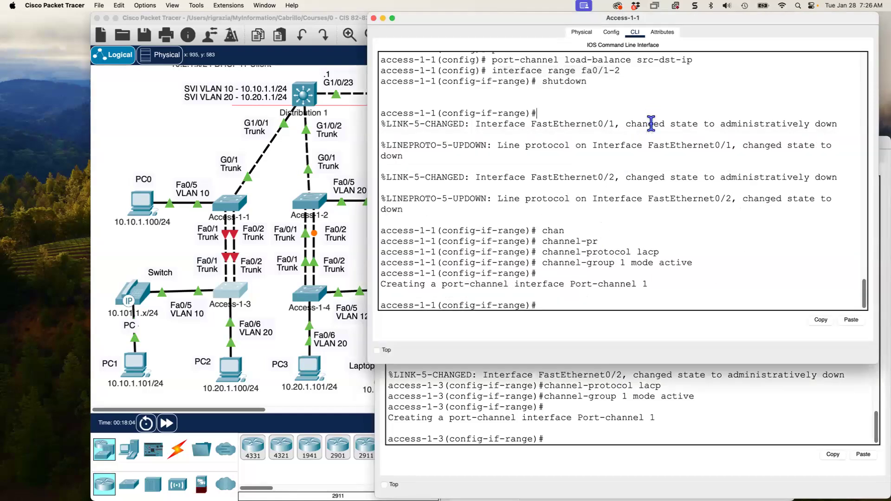
click(594, 242)
text(n)
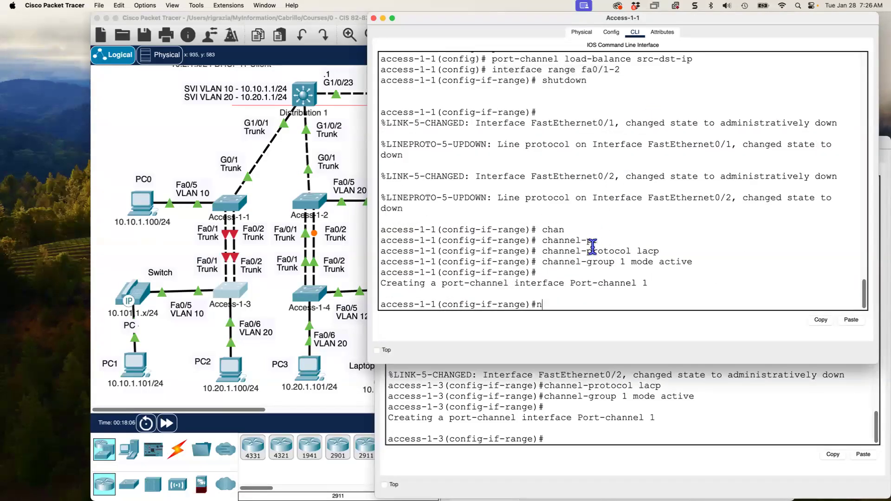
text(o shutdown)
key(Return)
- Re-enable the fa 0/1-2 port range on Access-1-3 with no shutdown
click(638, 408)
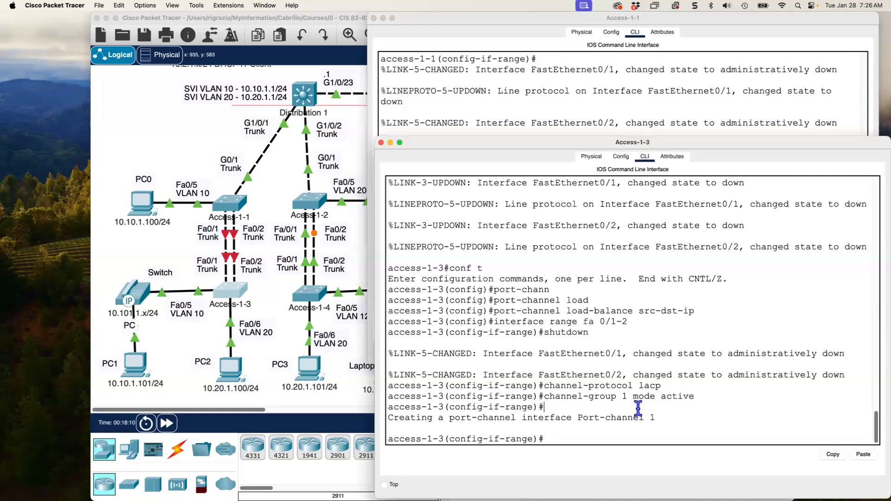
text(no shutdow)
text(n)
key(Return)
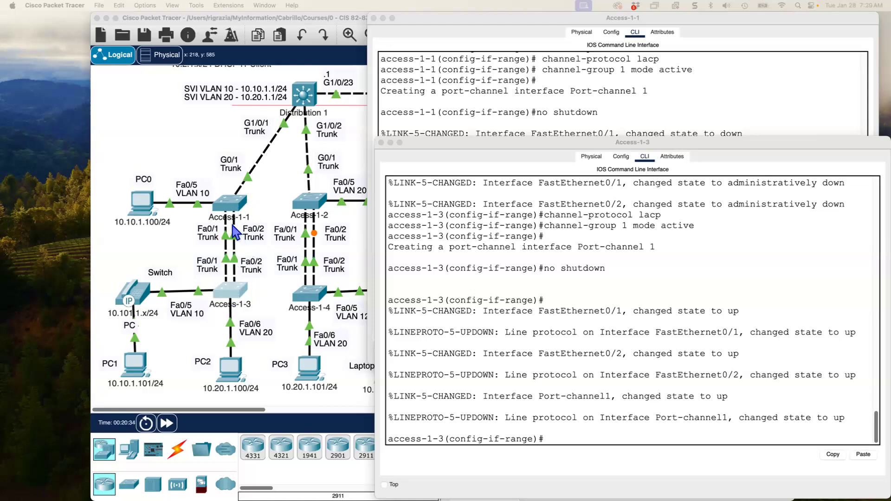
- Close both switch windows and bring the Untitled.txt command script in TextEdit over the topology
click(374, 18)
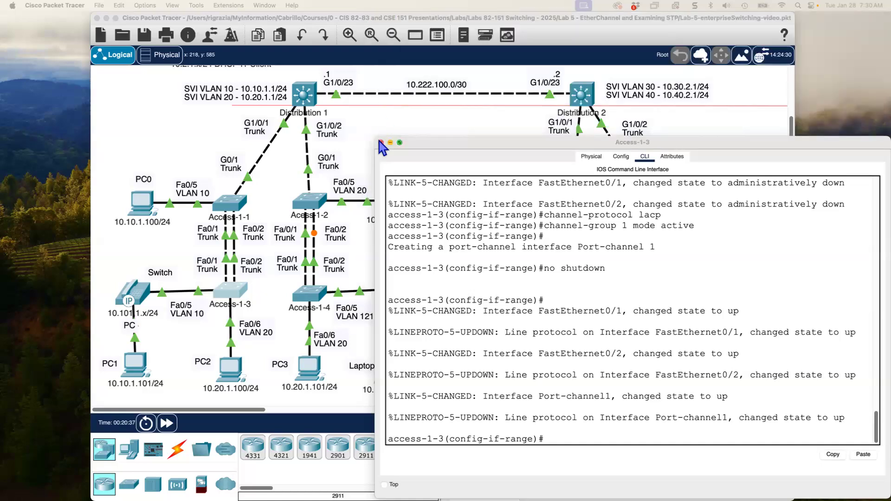
click(381, 142)
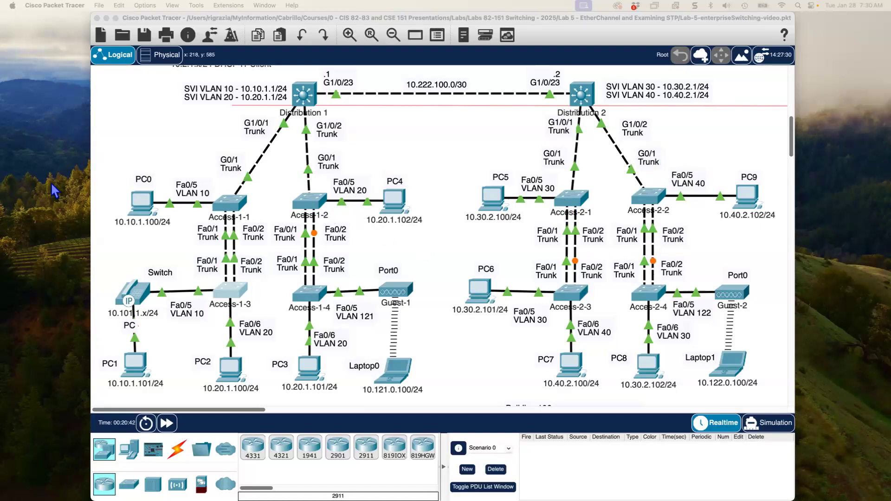
drag(1, 110, 585, 104)
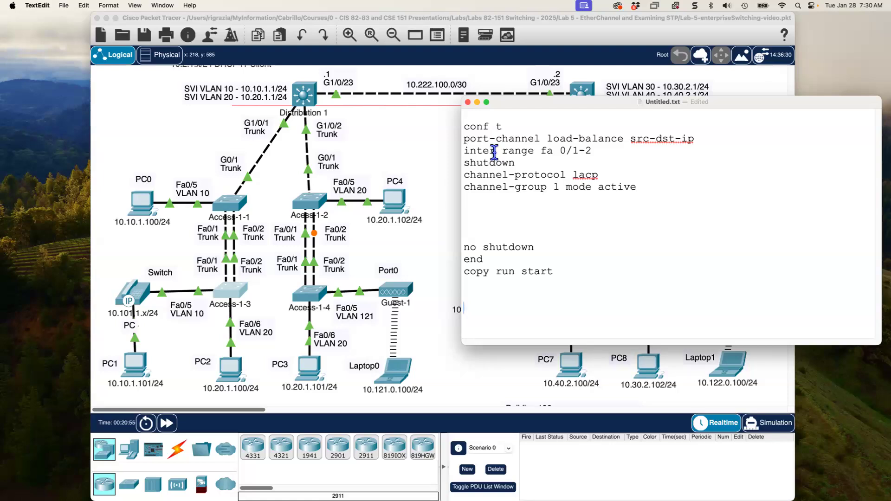
- Review the EtherChannel script in Untitled.txt line by line, from port-channel load-balance to channel-group 1 mode active
drag(464, 127, 496, 211)
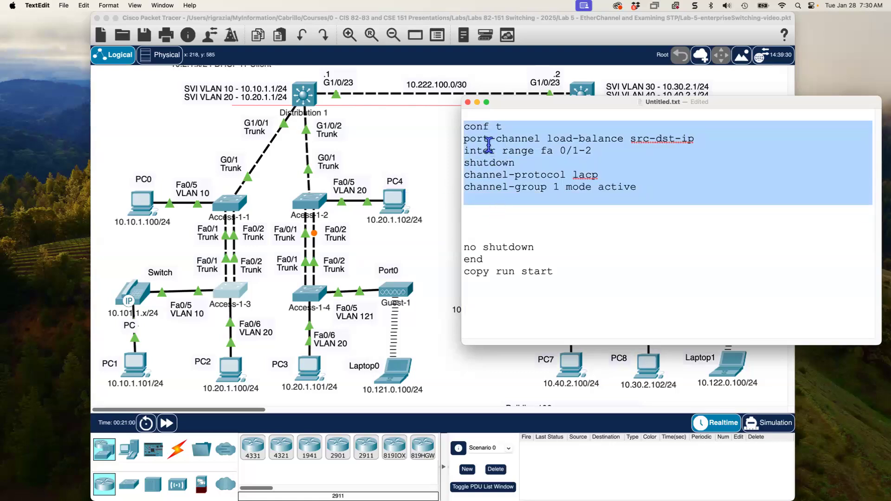
click(465, 126)
drag(465, 127, 708, 139)
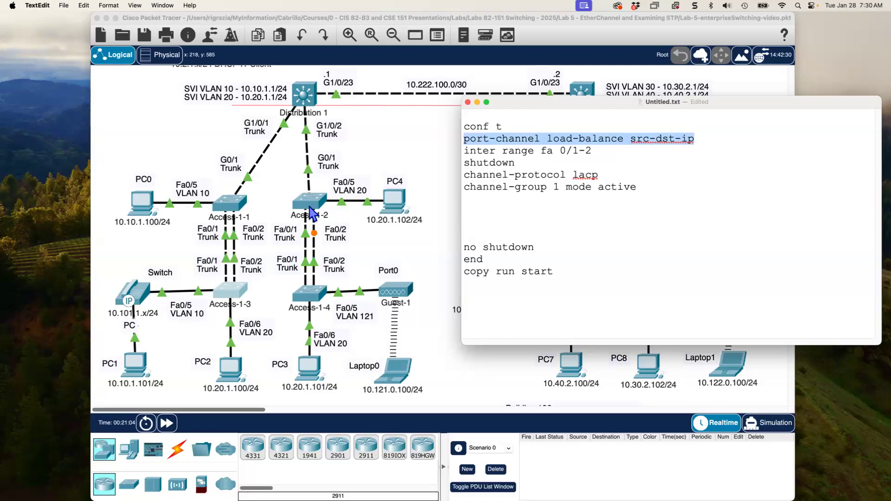
drag(541, 150, 539, 205)
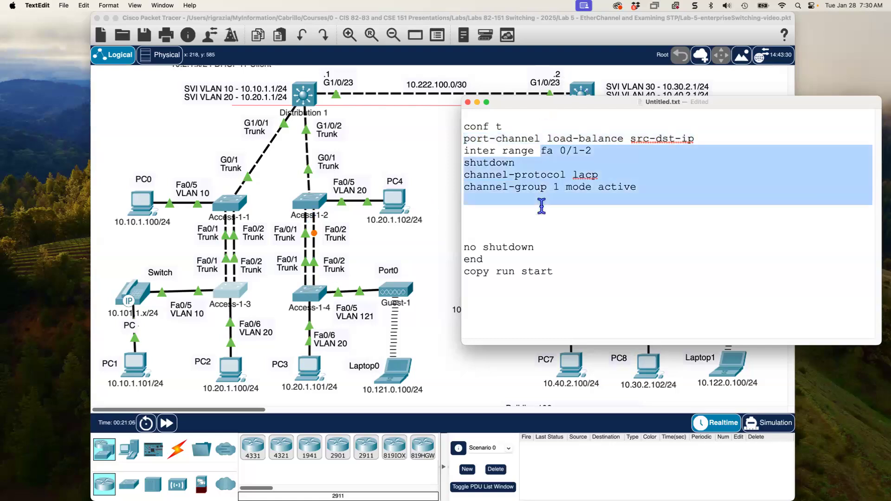
drag(532, 101, 534, 274)
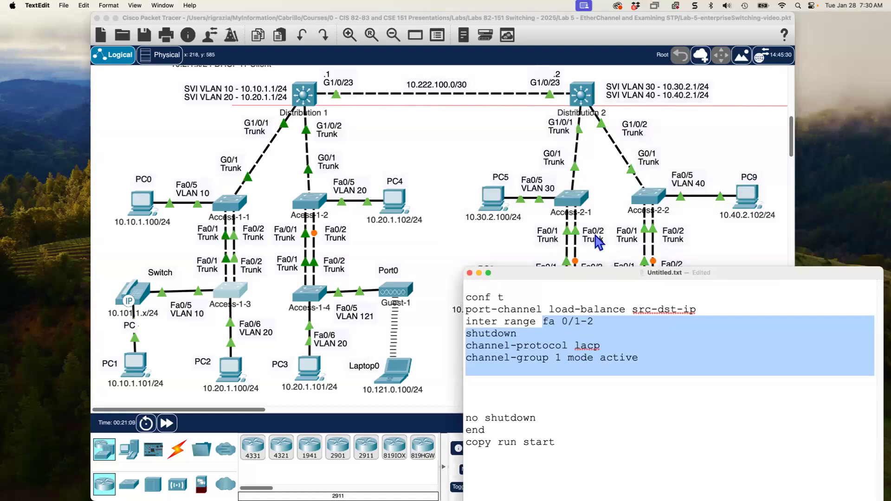
drag(586, 273, 593, 137)
click(514, 200)
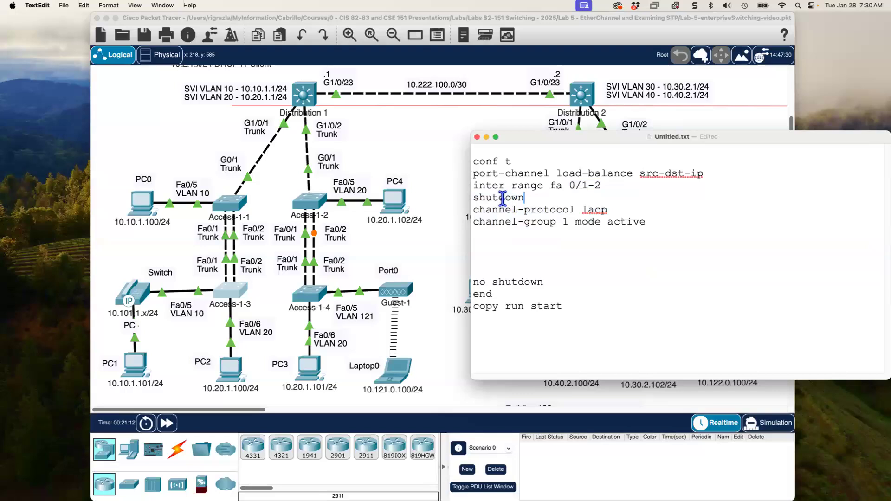
drag(474, 210, 620, 211)
drag(473, 222, 647, 222)
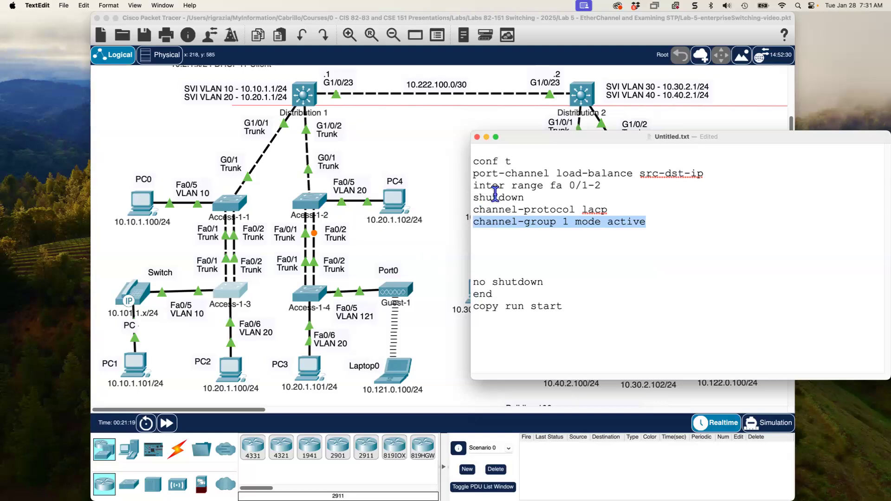
- Copy the script lines from conf t through channel-group 1 mode active in Untitled.txt
drag(473, 161, 662, 243)
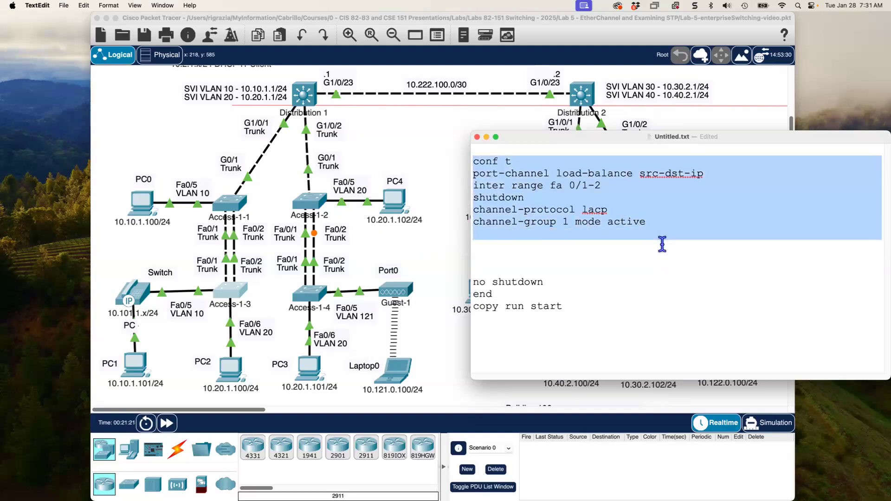
right_click(649, 203)
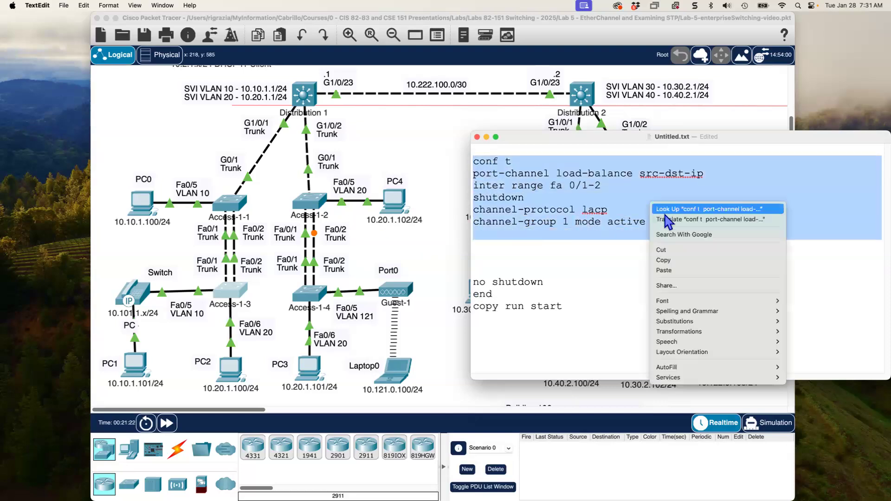
click(667, 261)
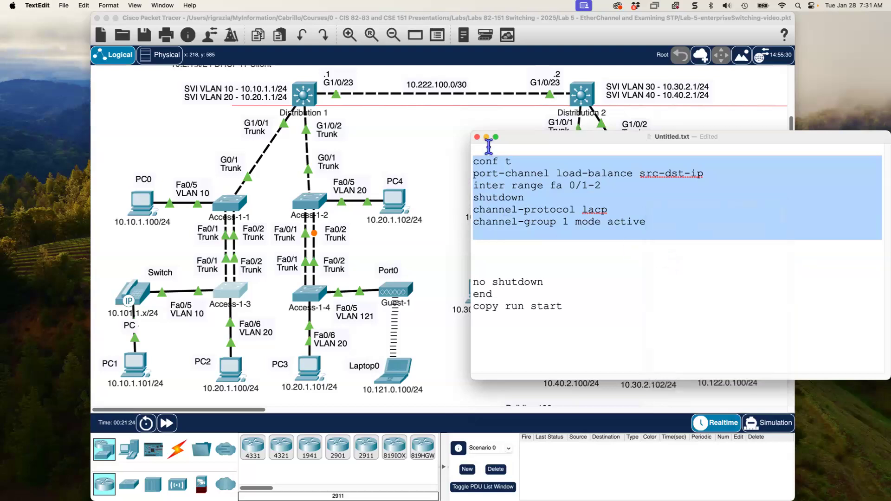
- Return to Packet Tracer and paste the copied EtherChannel commands into the command lines of Access-1-2 and Access-1-4
click(434, 118)
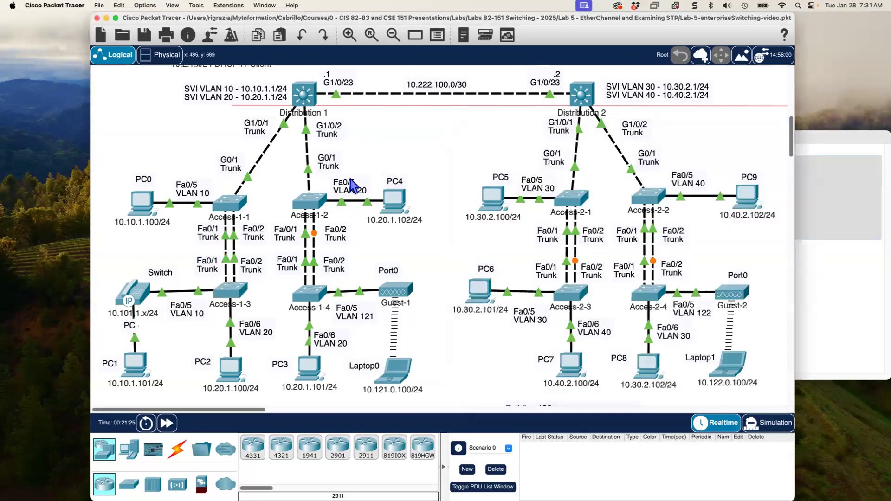
click(311, 210)
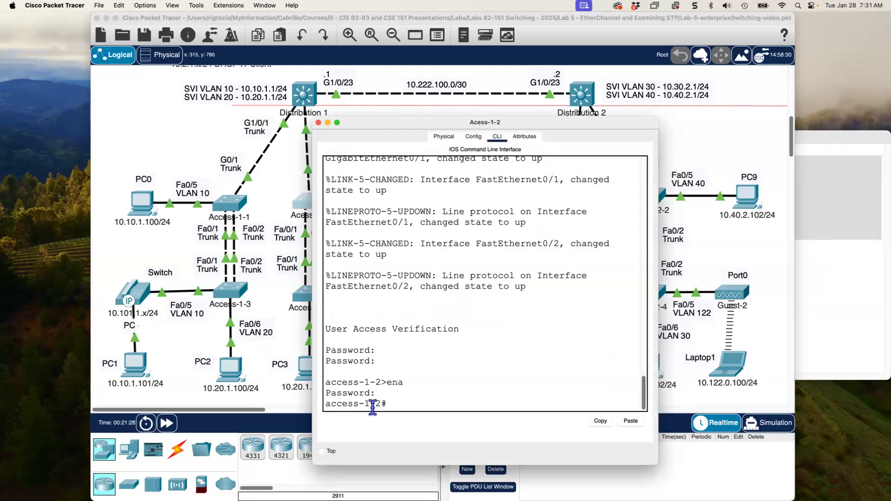
click(631, 421)
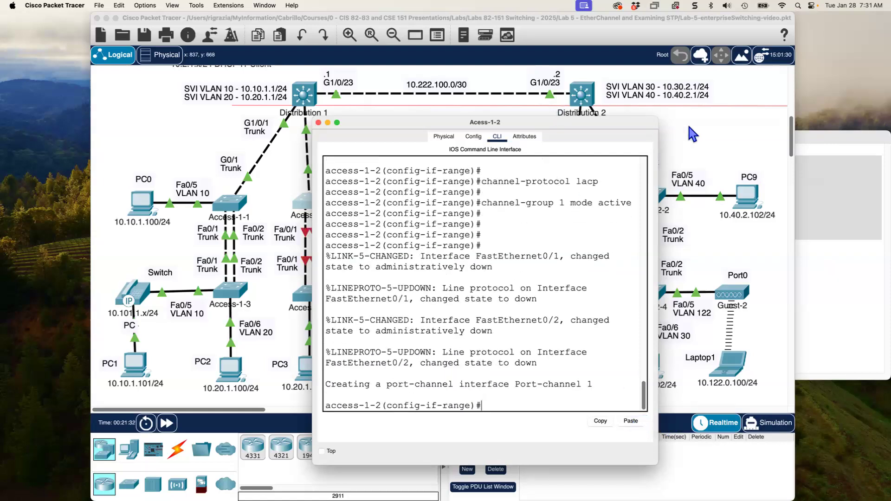
click(689, 127)
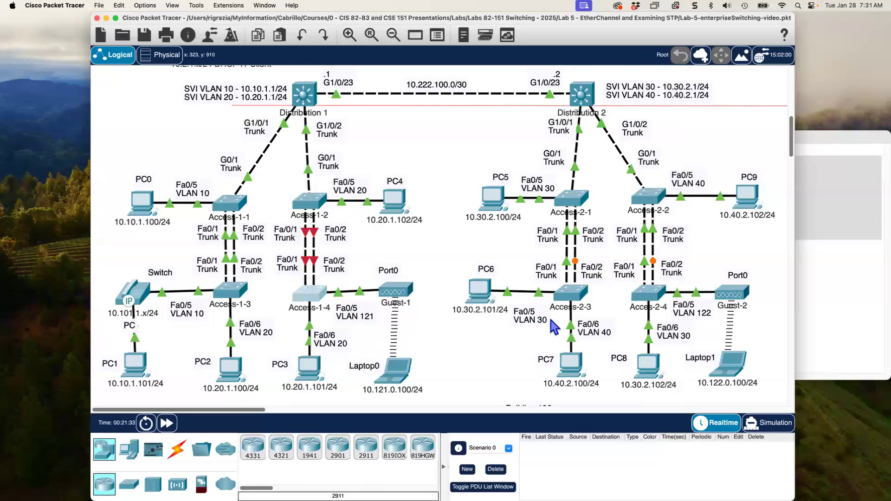
click(631, 422)
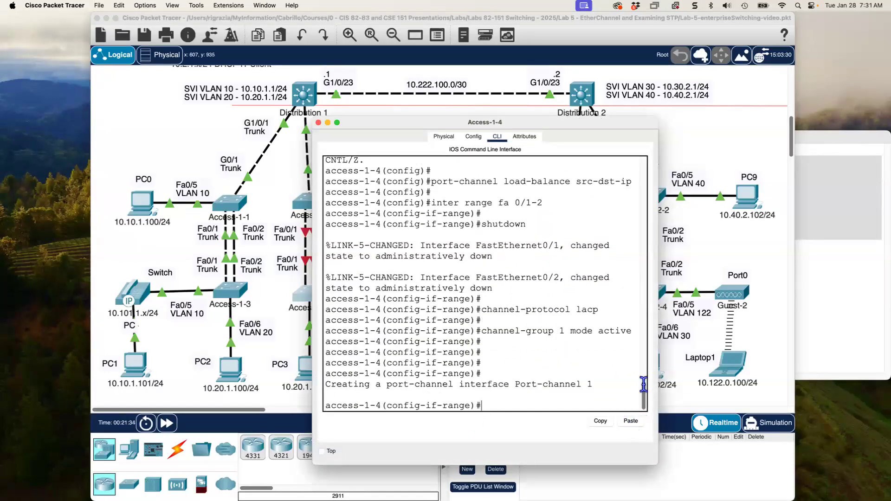
- Paste the copied EtherChannel commands into the command lines of Access-2-1 and Access-2-3
click(705, 127)
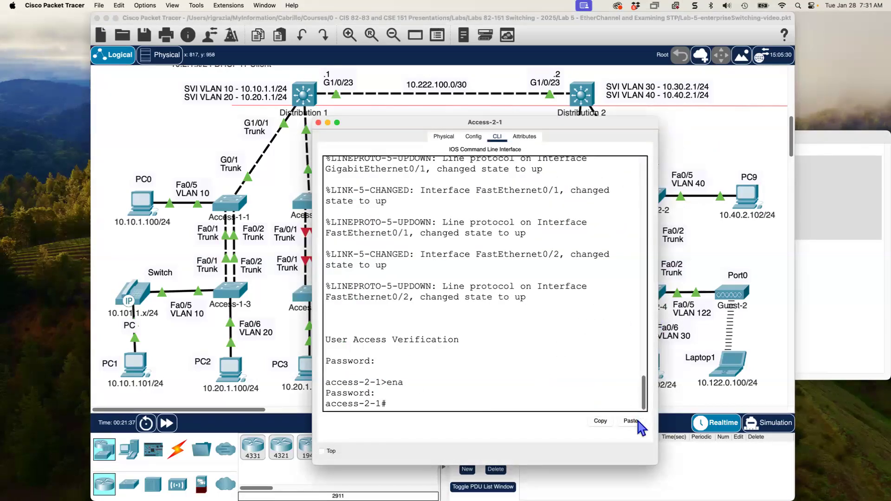
click(637, 421)
click(719, 173)
click(579, 305)
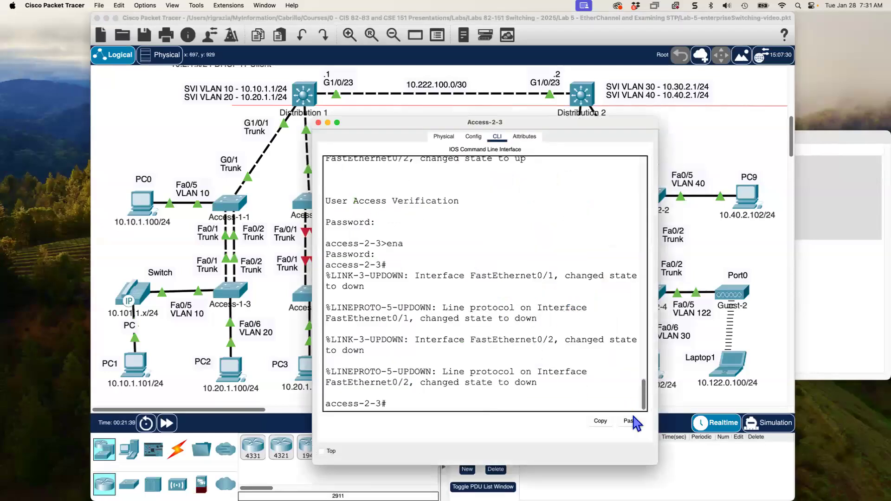
click(631, 421)
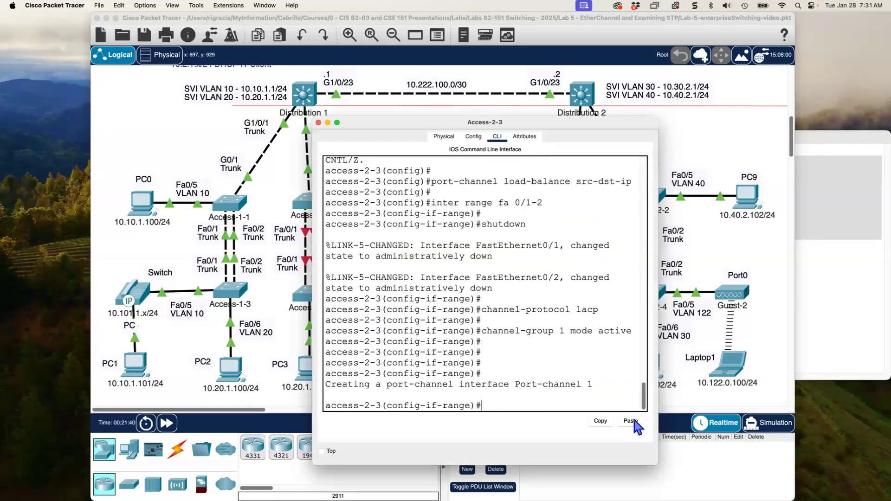
- Paste the copied EtherChannel commands into the command lines of Access-2-2 and Access-2-4
click(715, 141)
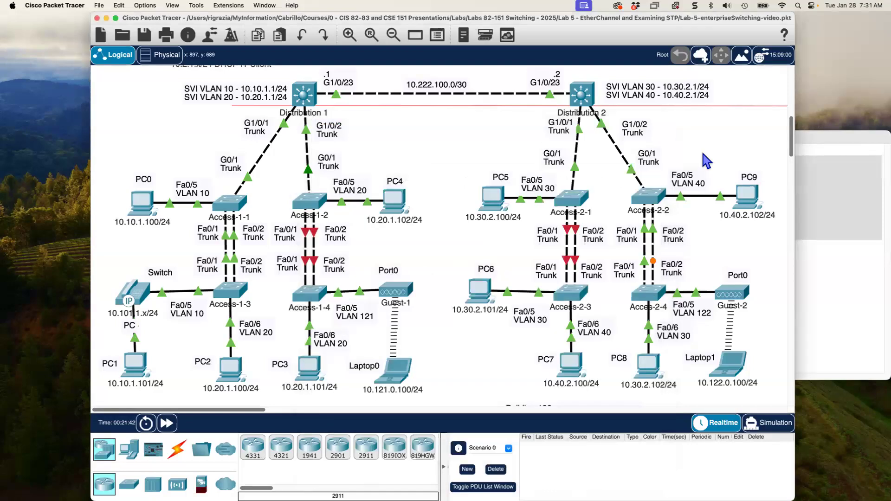
click(649, 197)
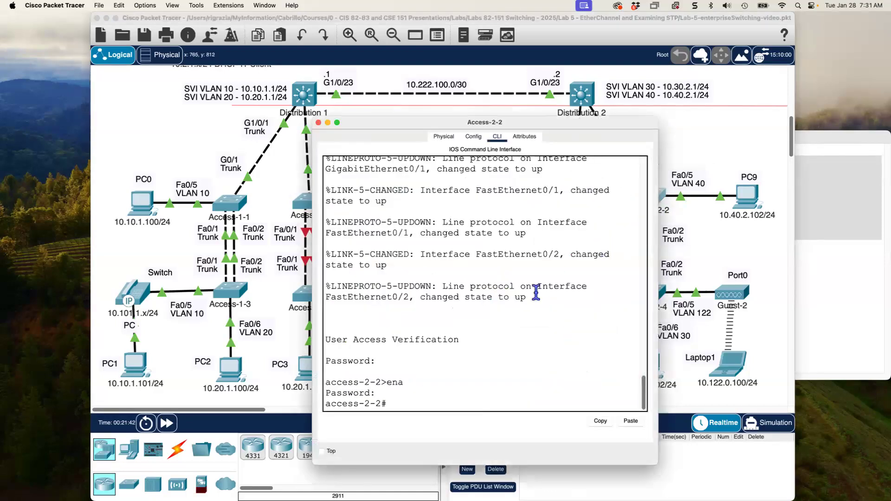
click(631, 421)
click(714, 135)
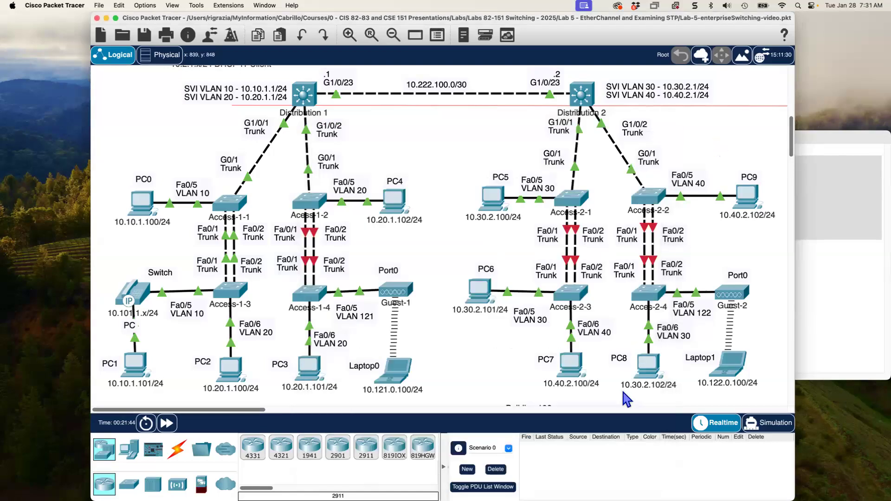
click(649, 294)
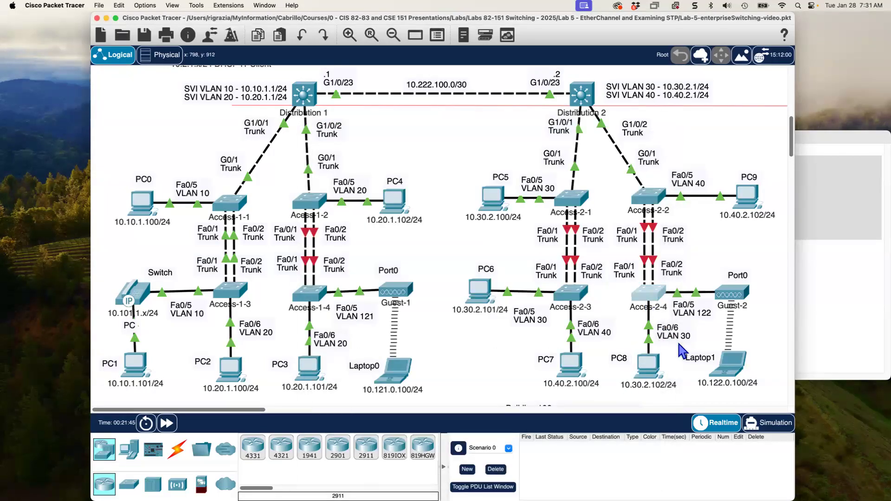
click(631, 421)
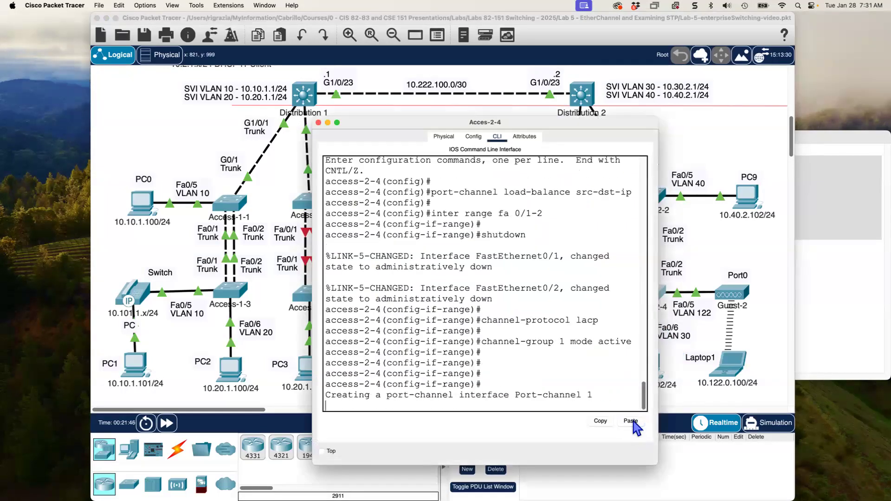
- Widen the Access-2-4 window and highlight its port-channel load-balance src-dst-ip command for review
drag(658, 464, 839, 459)
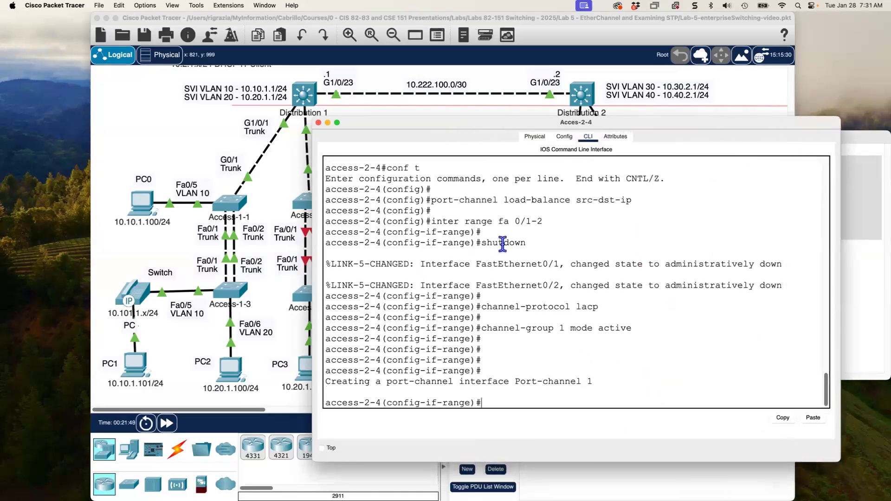
drag(431, 199, 632, 200)
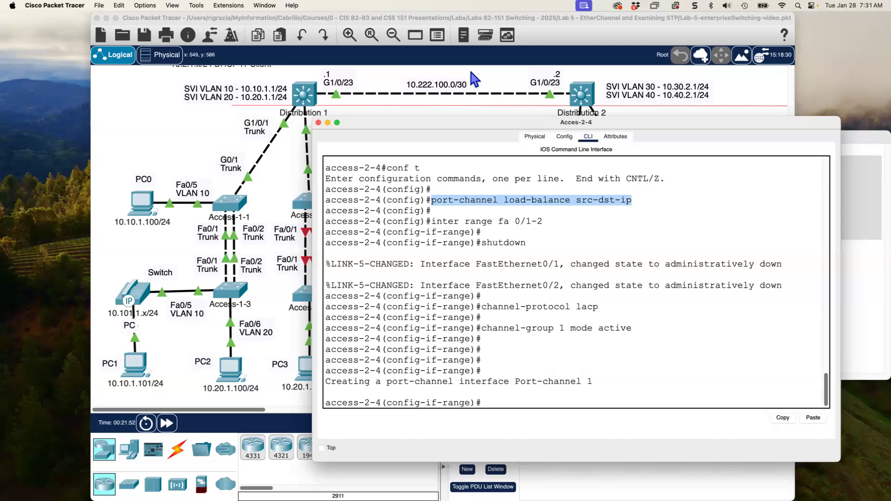
click(188, 141)
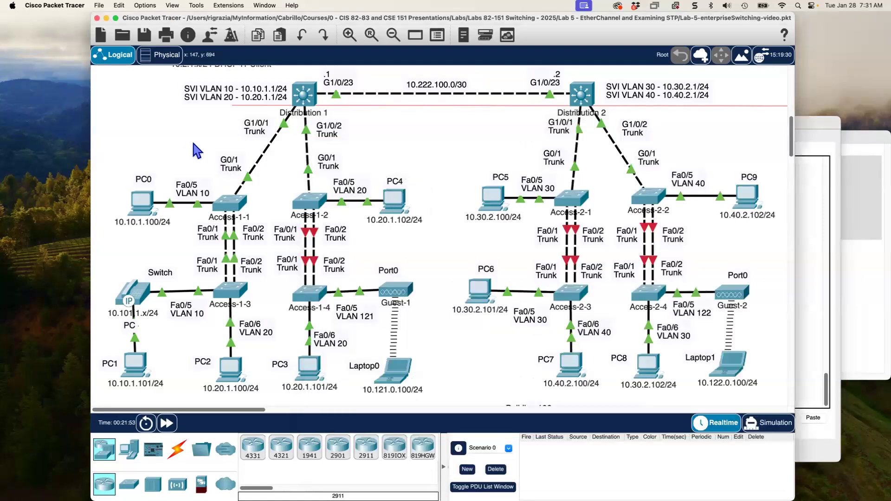
- Switch to Untitled.txt in TextEdit and place the cursor at the end line below no shutdown
drag(871, 148, 846, 84)
drag(473, 230, 510, 289)
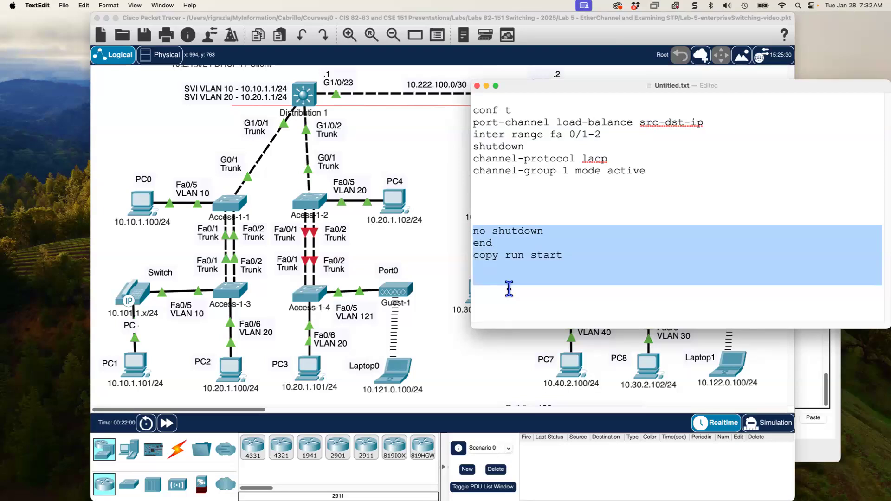
click(475, 241)
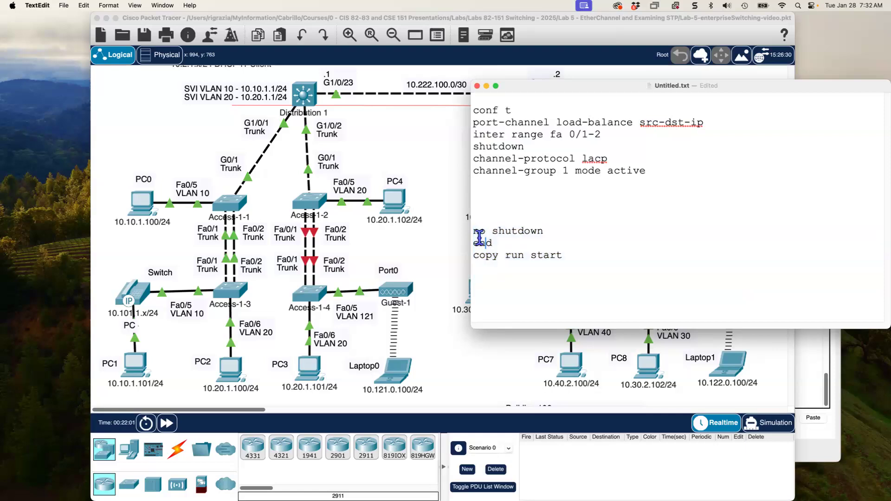
key(Return)
key(Return)
key(Return)
key(Return)
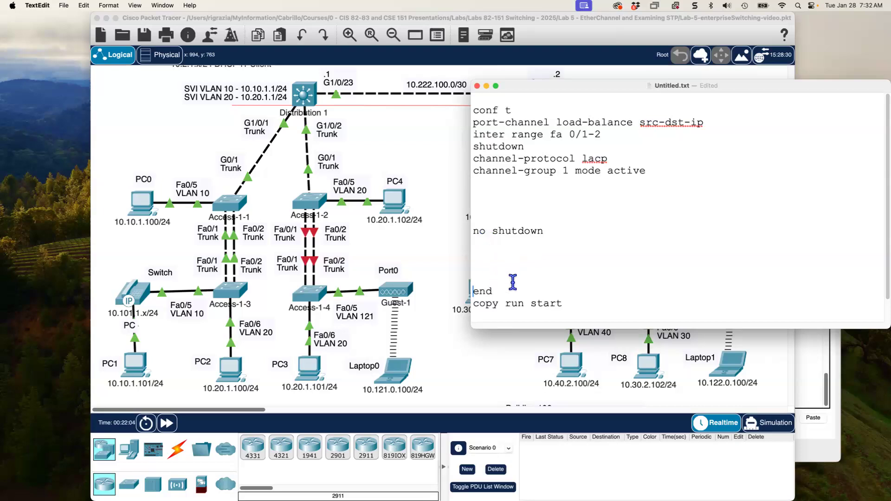
key(BackSpace)
key(BackSpace)
key(BackSpace)
key(BackSpace)
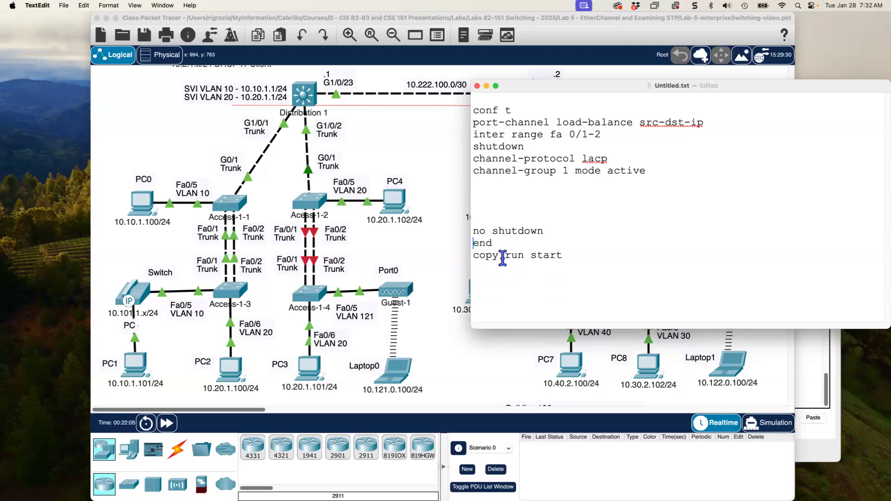
- Insert four blank lines between end and copy run start in Untitled.txt
key(Return)
key(Return)
key(Return)
key(Return)
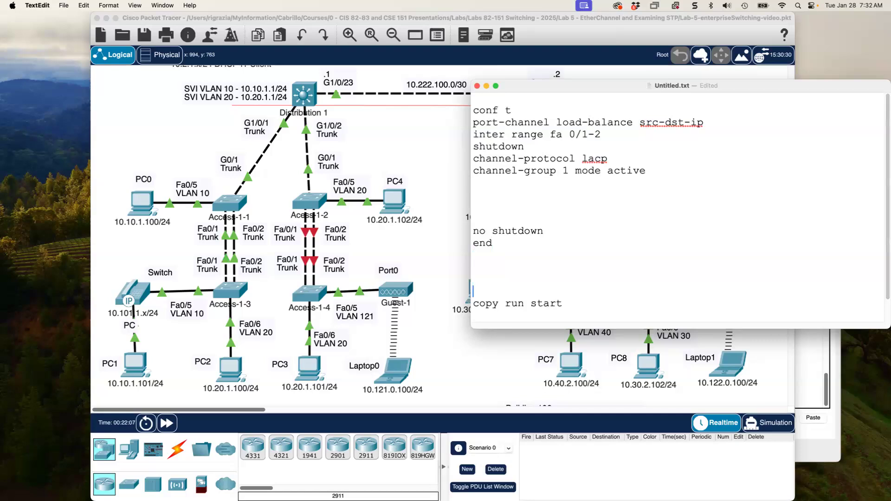
- Copy the no shutdown and end lines from Untitled.txt, leaving out copy run start, and minimize the file's window
drag(476, 236, 536, 281)
scroll(537, 281, down, 1)
drag(475, 210, 498, 311)
click(475, 207)
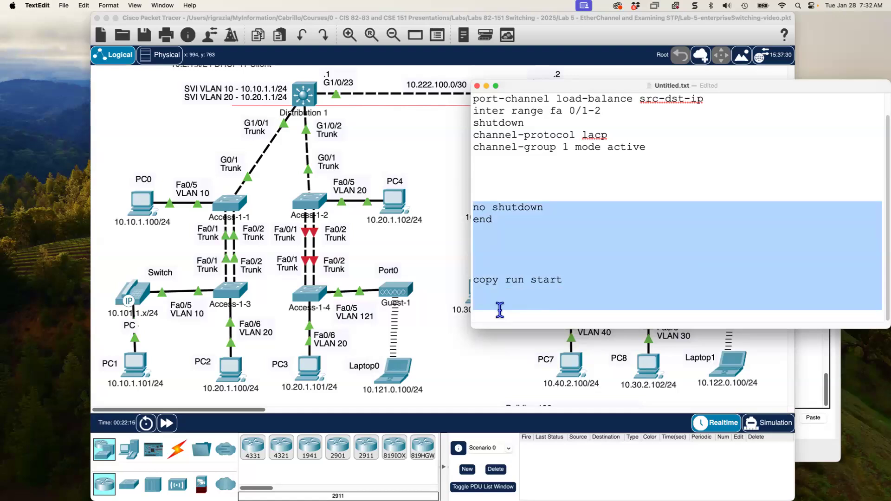
click(483, 303)
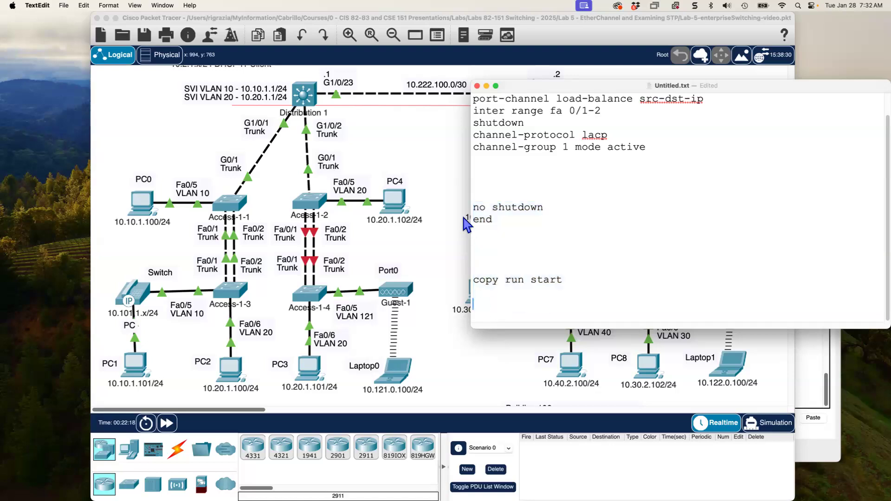
drag(472, 208, 499, 215)
right_click(500, 215)
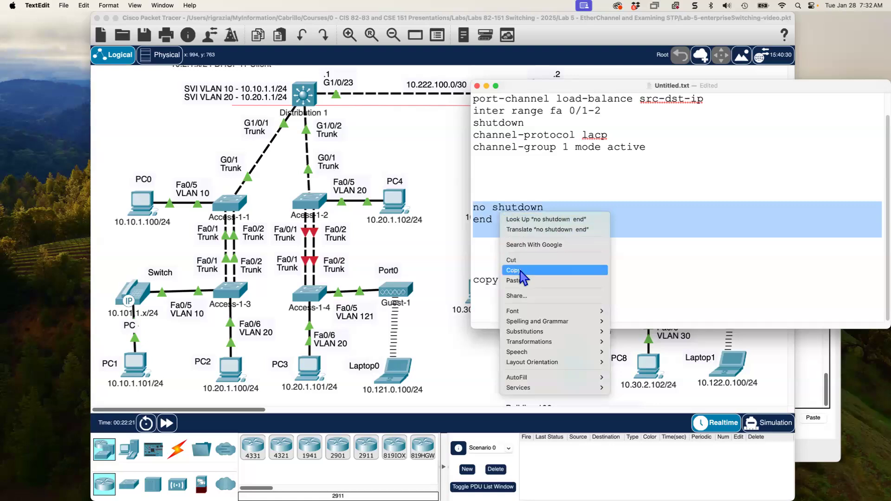
click(520, 271)
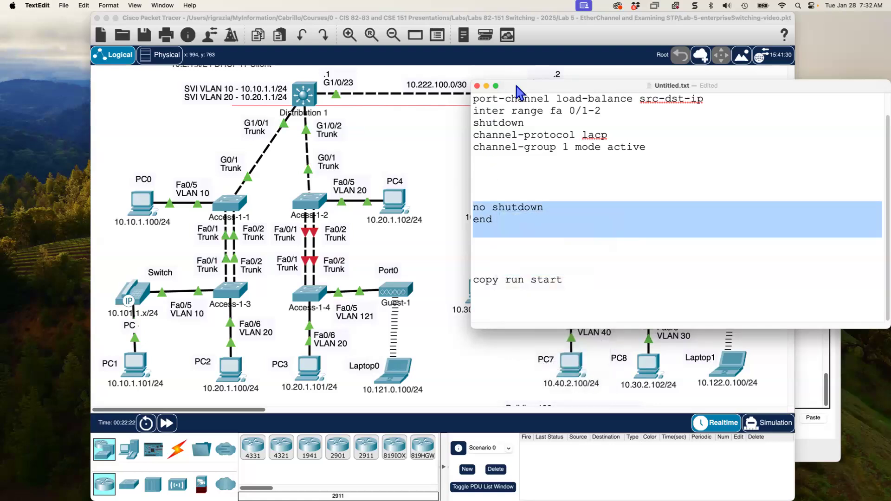
click(487, 86)
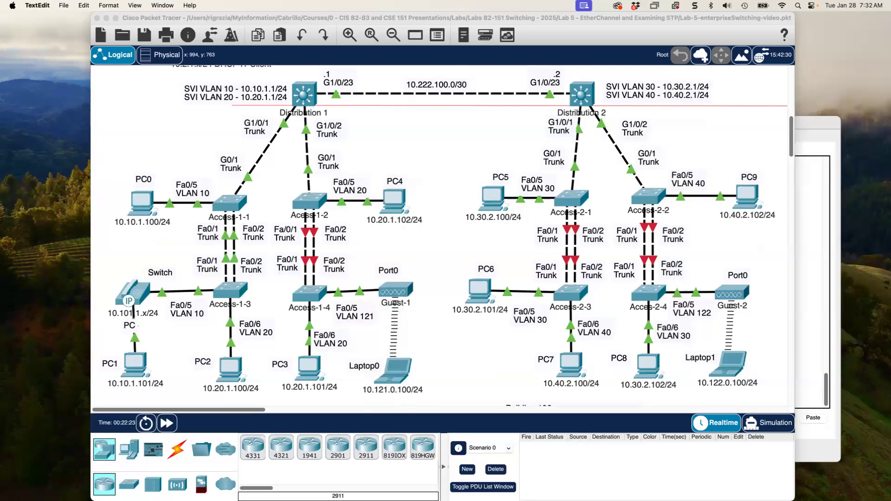
- Re-enable the Fa0/1-2 ports by pasting the no shutdown and end commands into Access-1-2 and Access-1-4 in Packet Tracer
click(230, 228)
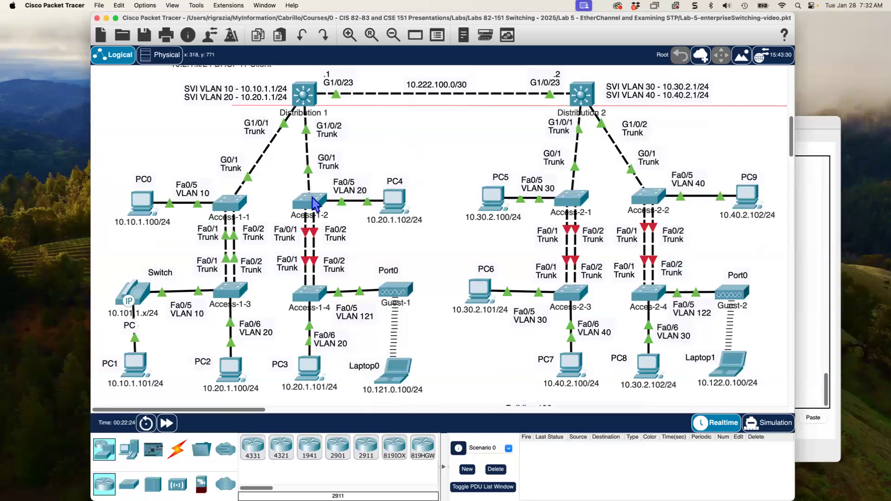
click(313, 199)
click(634, 423)
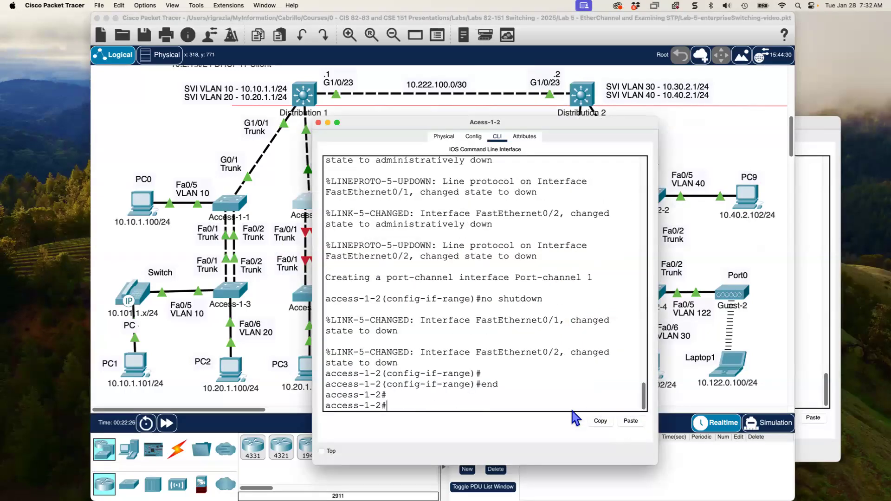
click(184, 140)
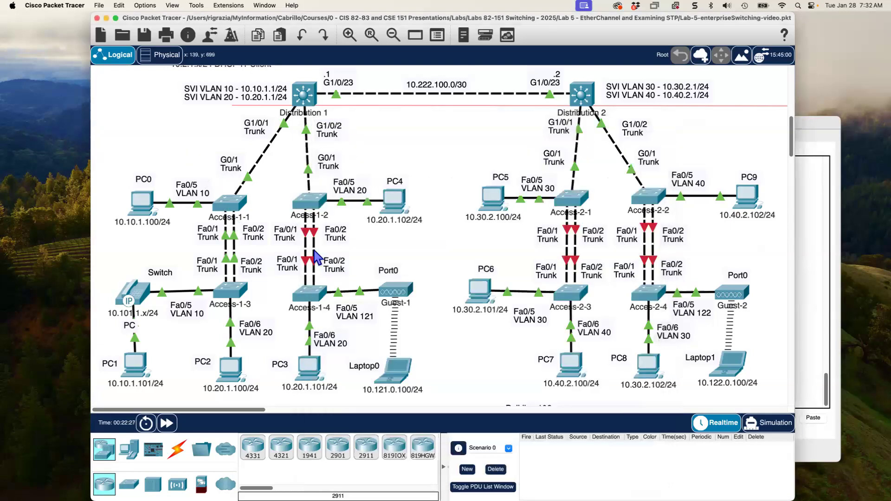
click(309, 293)
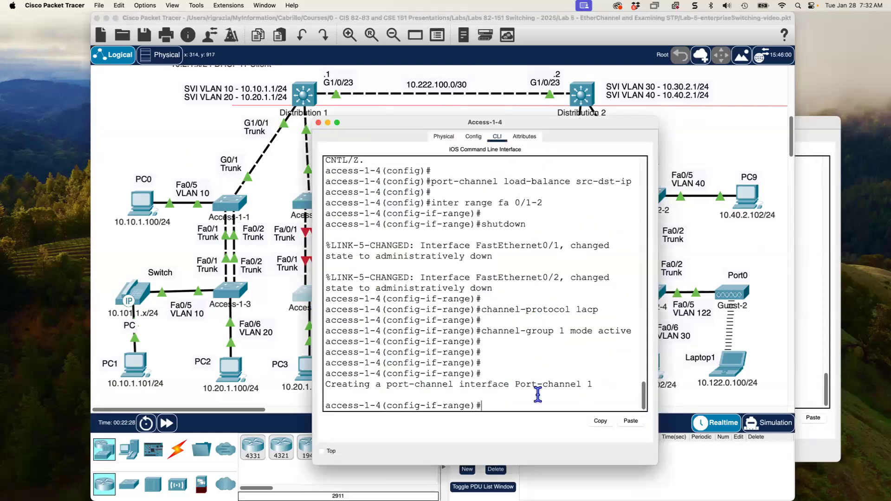
click(632, 421)
click(688, 124)
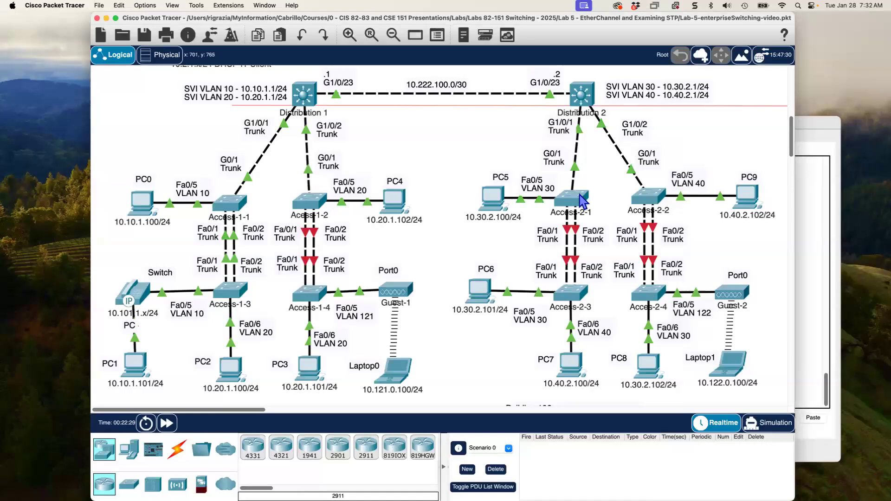
- Paste the no shutdown and end commands into the command lines of Access-2-1 and Access-2-3
click(581, 196)
click(632, 422)
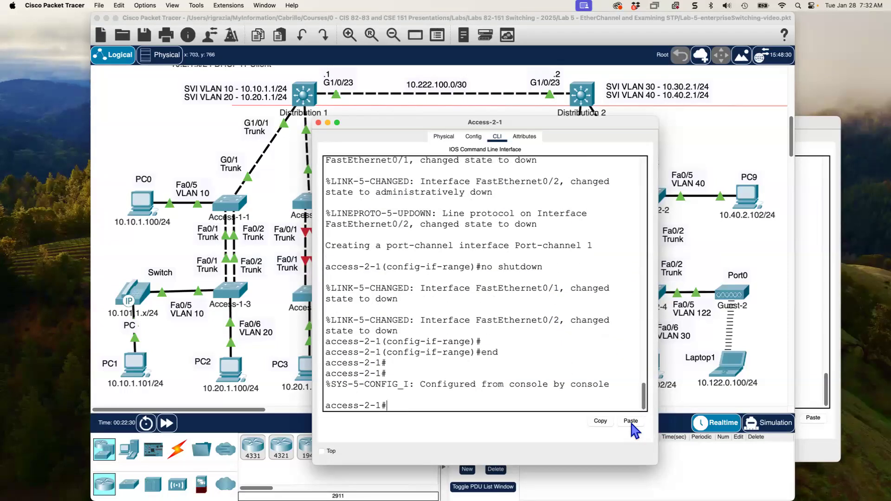
click(706, 138)
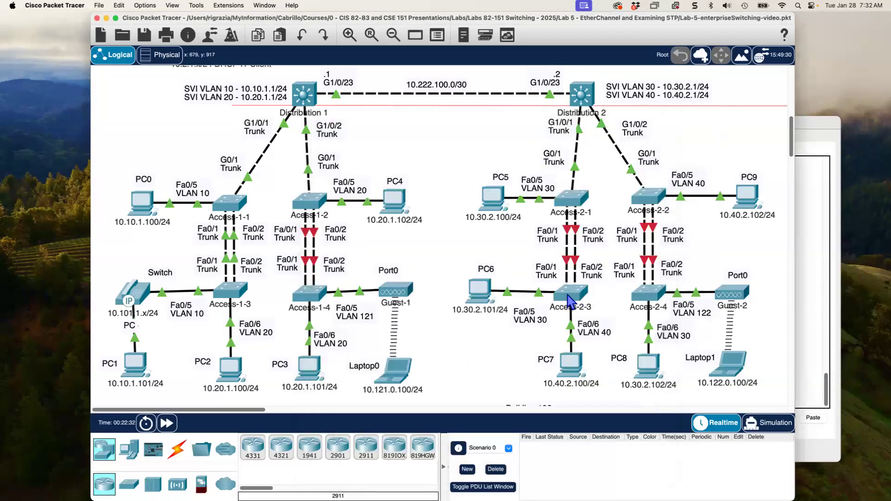
click(575, 300)
click(630, 421)
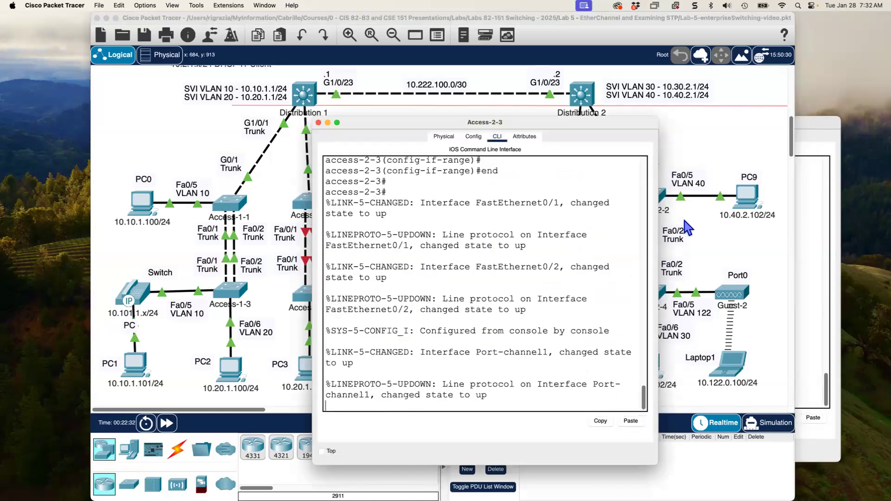
click(685, 226)
- Paste the no shutdown and end commands into Access-2-2 and Access-2-4, and return to the topology
click(649, 198)
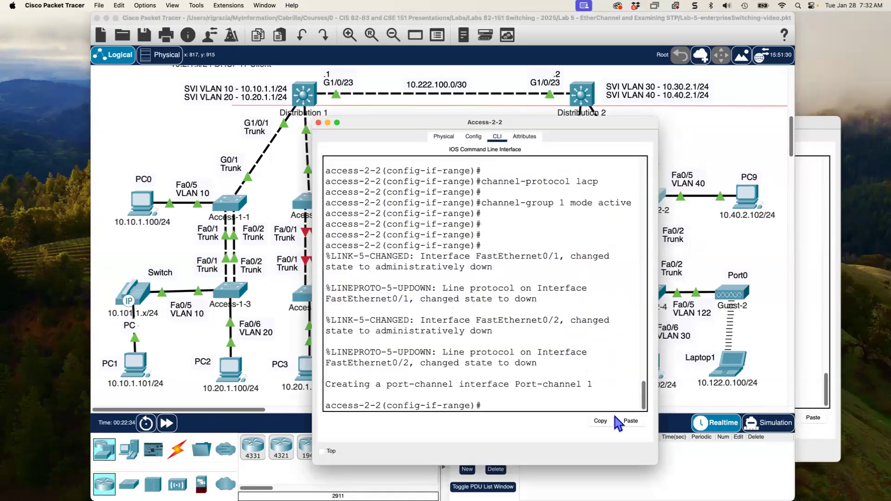
click(631, 421)
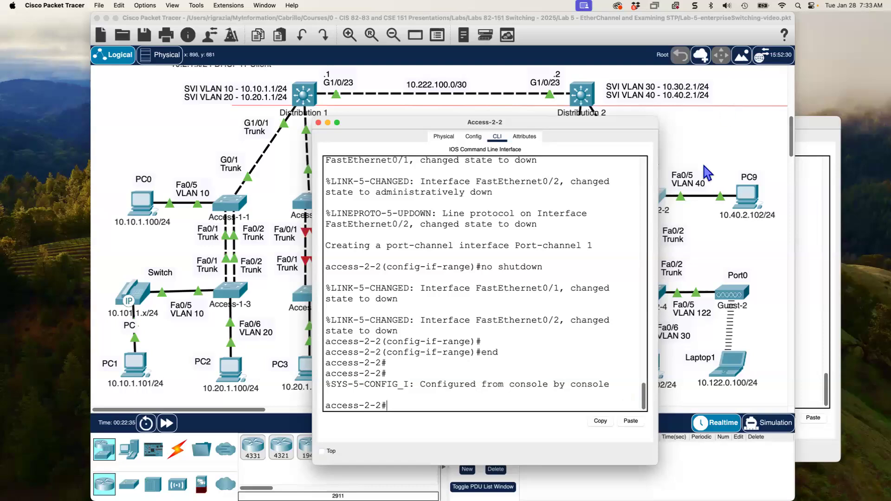
click(707, 173)
click(645, 297)
click(813, 419)
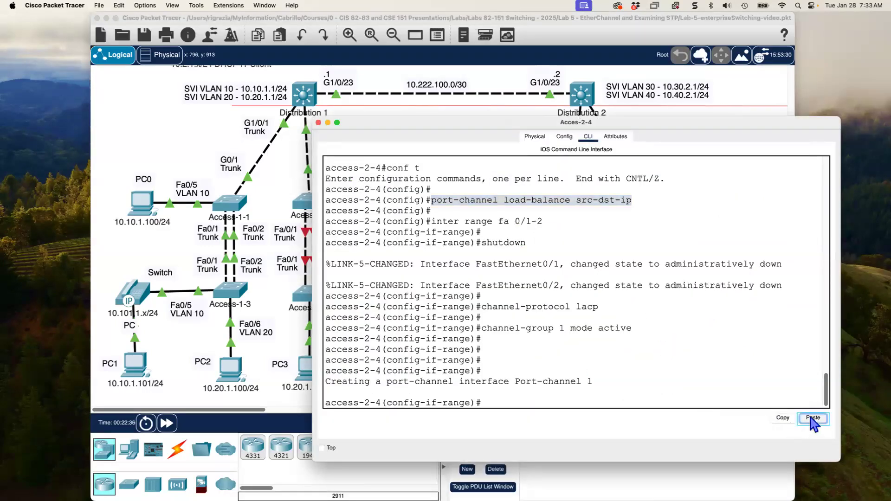
click(211, 156)
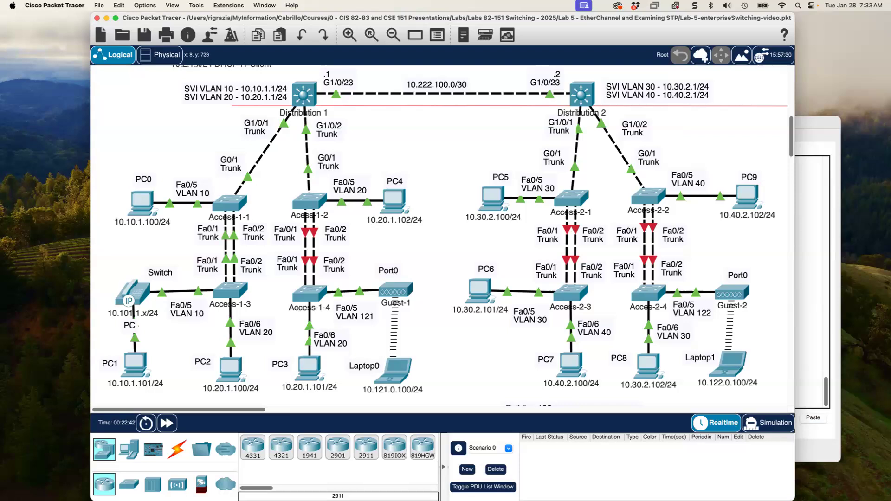
drag(0, 149, 557, 119)
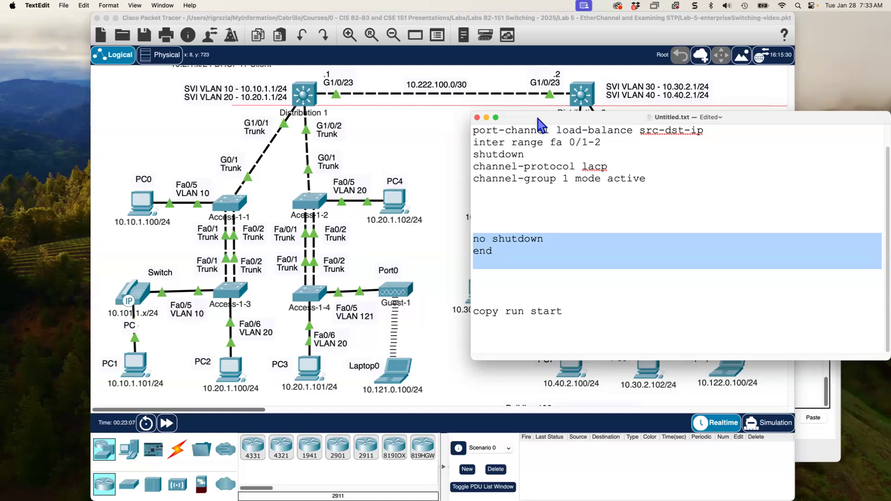
drag(541, 126, 0, 275)
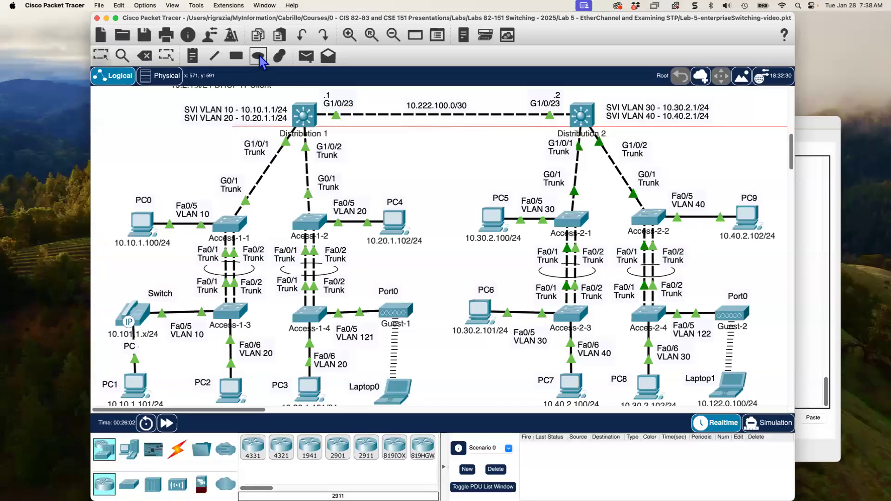
- Hide the Secondary Toolbar above the topology workspace
click(195, 6)
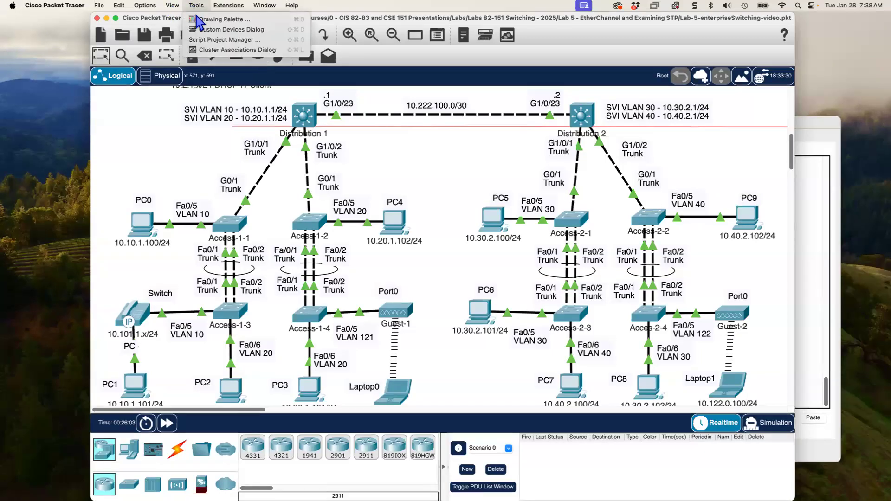
mouse_move(181, 30)
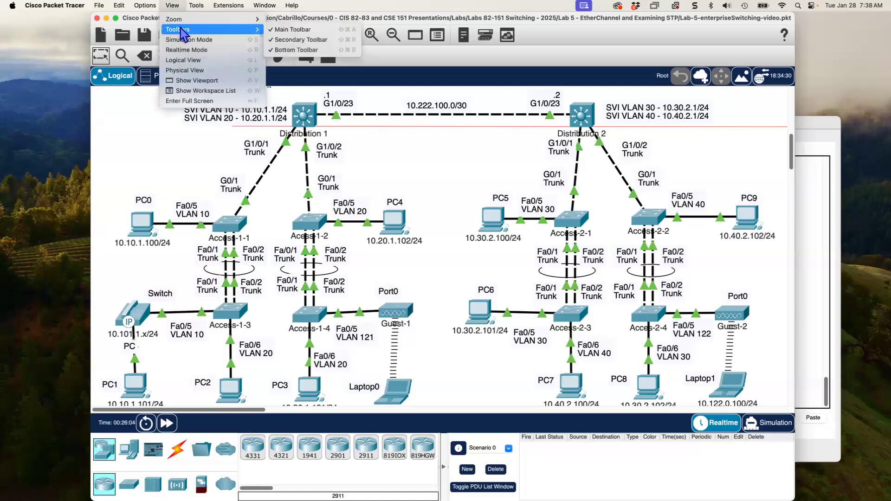
click(288, 40)
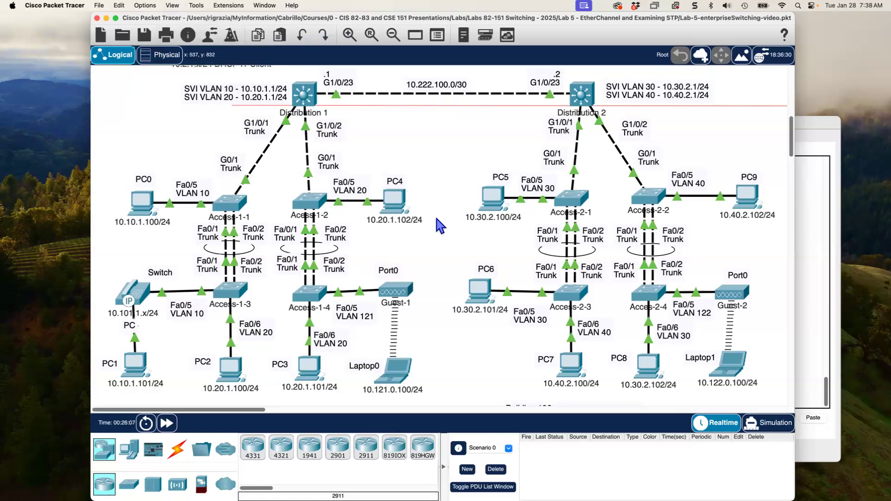
- Open the command line of Access-1-1, clear away the Access-2-4 window, and enlarge the Access-1-1 window beside the topology
click(237, 203)
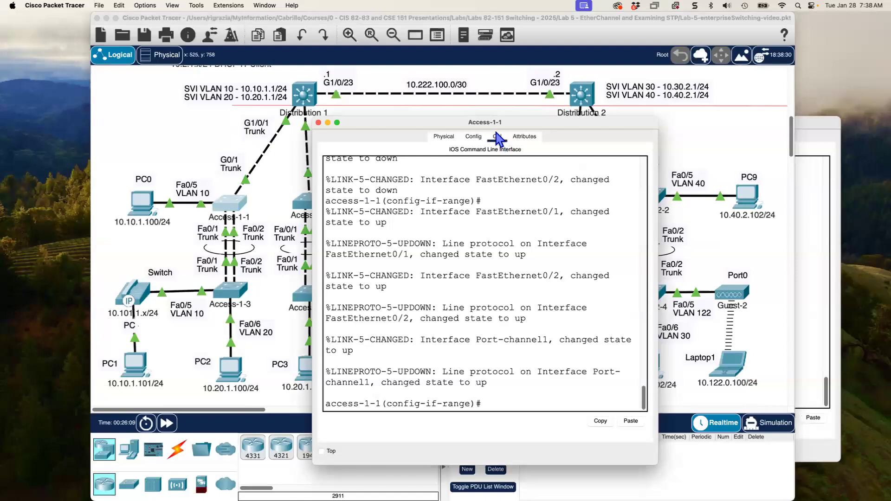
drag(499, 122, 585, 95)
drag(689, 66, 669, 29)
click(816, 122)
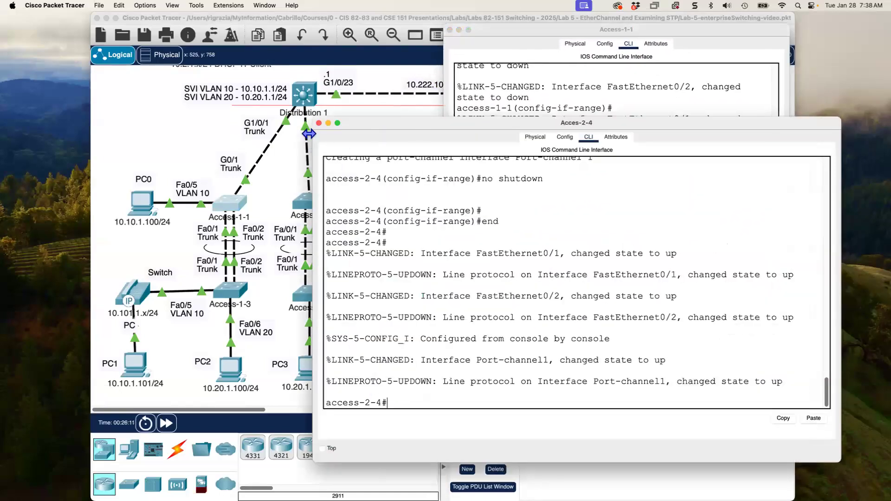
click(319, 123)
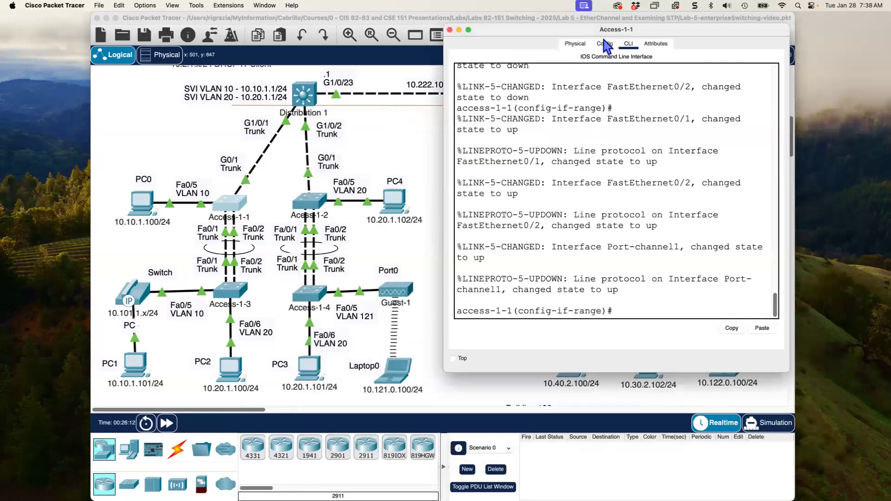
drag(789, 371, 861, 355)
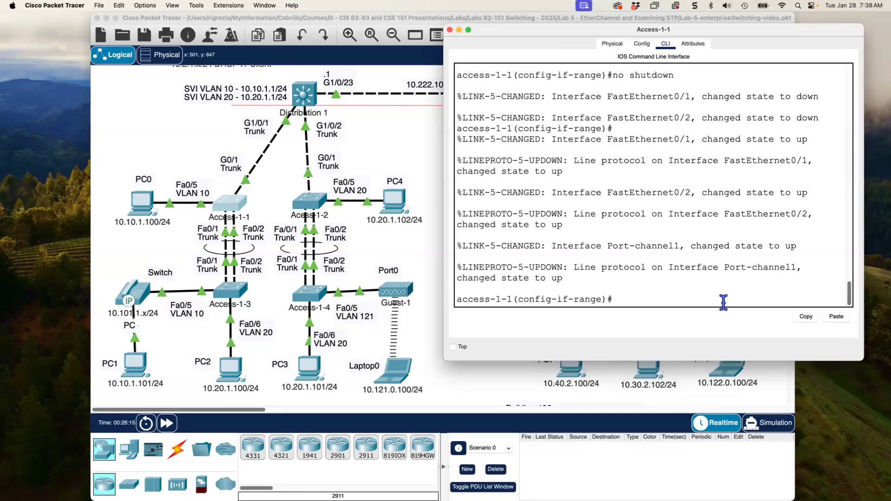
- Leave configuration mode on Access-1-1 and view the running configuration, comparing the Port-channel1 settings with FastEthernet0/1's allowed VLAN line
text(end)
key(Return)
text(show run)
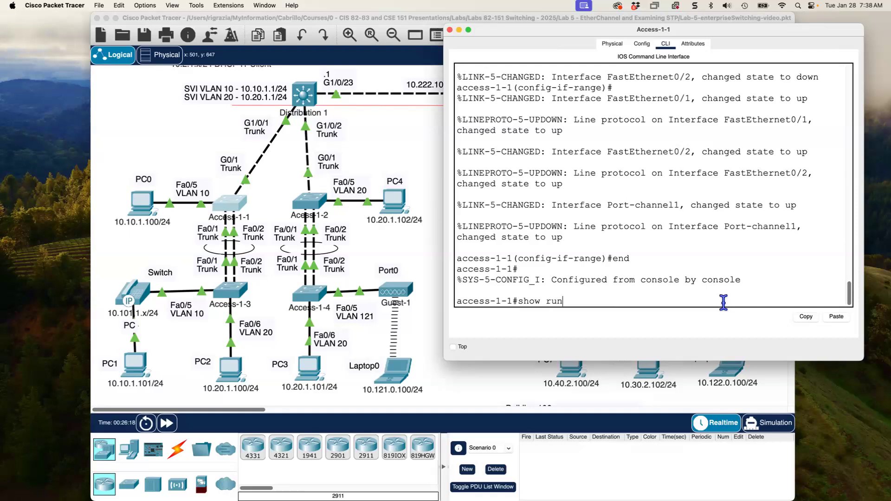
key(Tab)
key(Return)
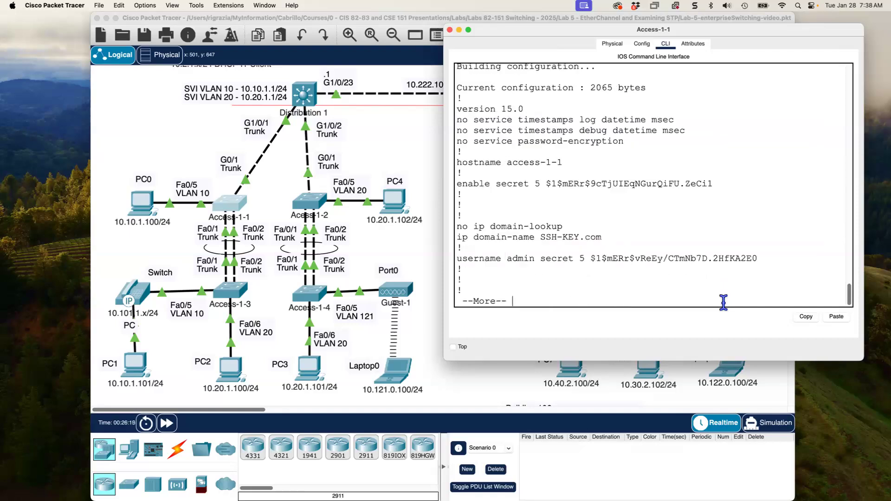
key(space)
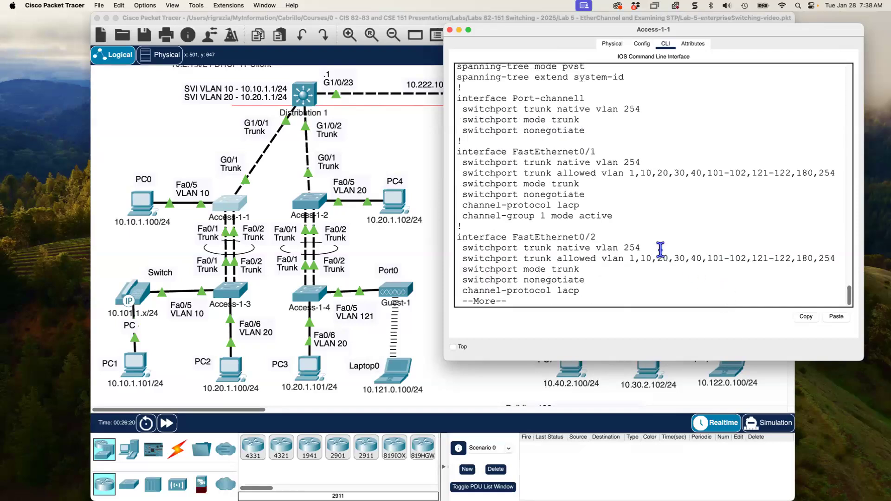
key(q)
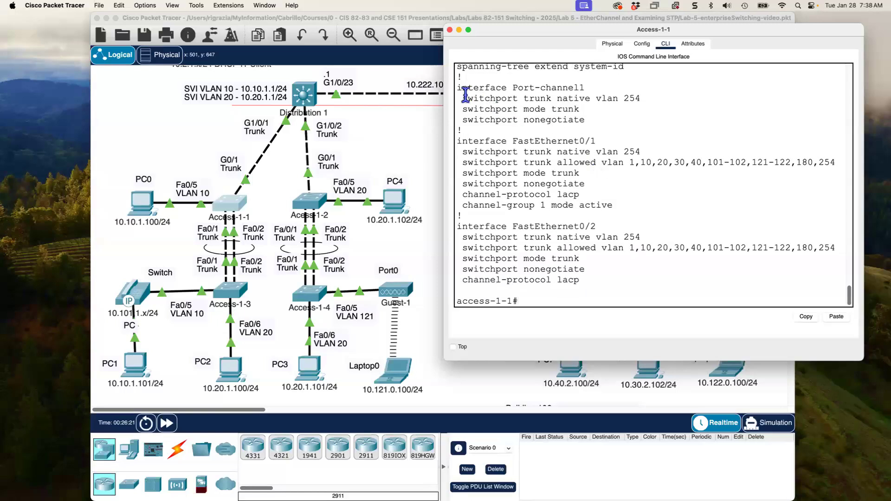
drag(457, 88, 588, 87)
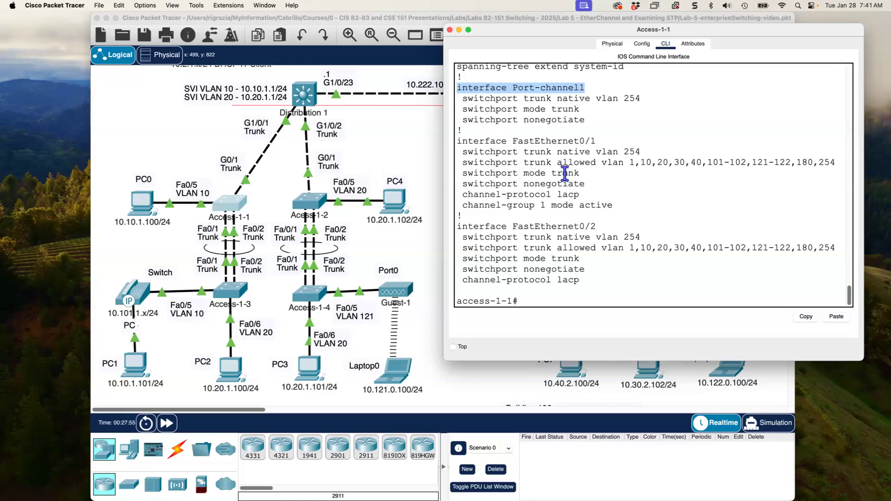
drag(463, 163, 835, 162)
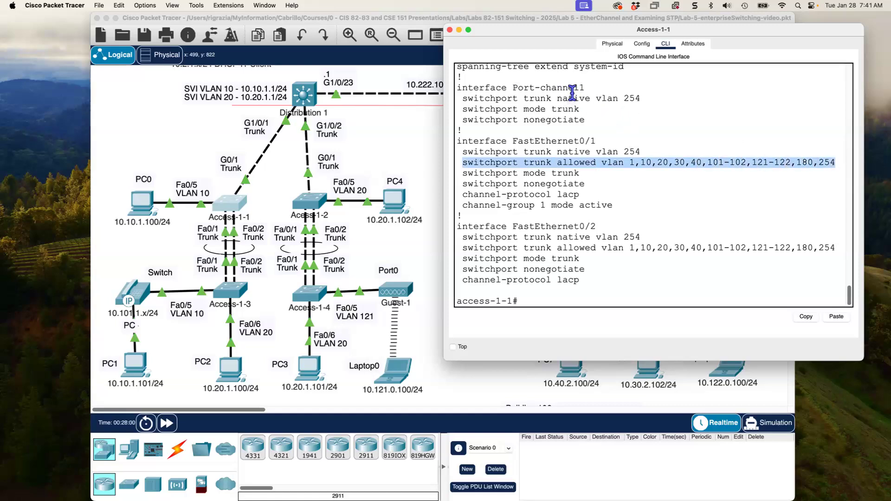
- Run show interfaces trunk on Access-1-1 and examine the trunk status and allowed VLANs of Po1
click(599, 296)
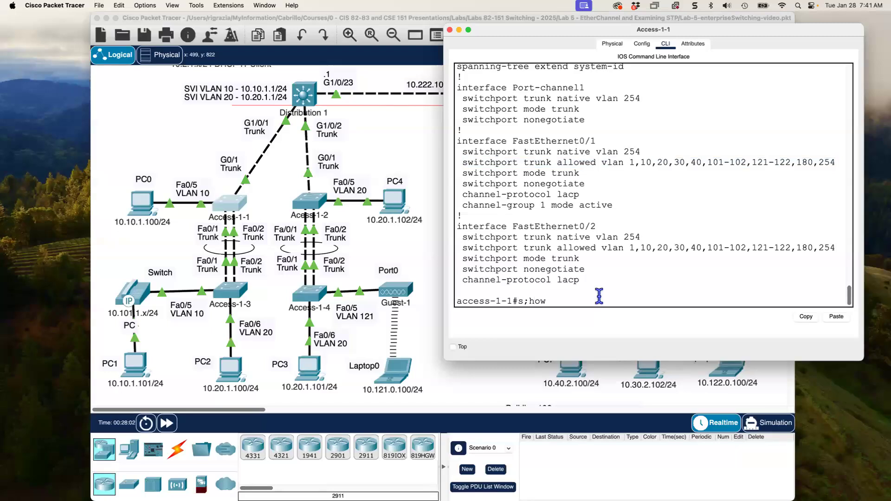
text(show int)
key(BackSpace)
key(BackSpace)
key(BackSpace)
text(erfaces trunk)
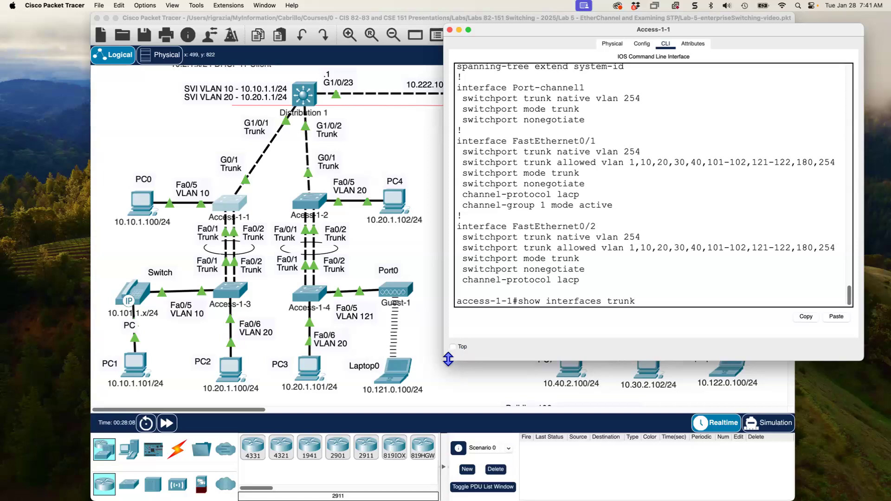
drag(445, 359, 364, 360)
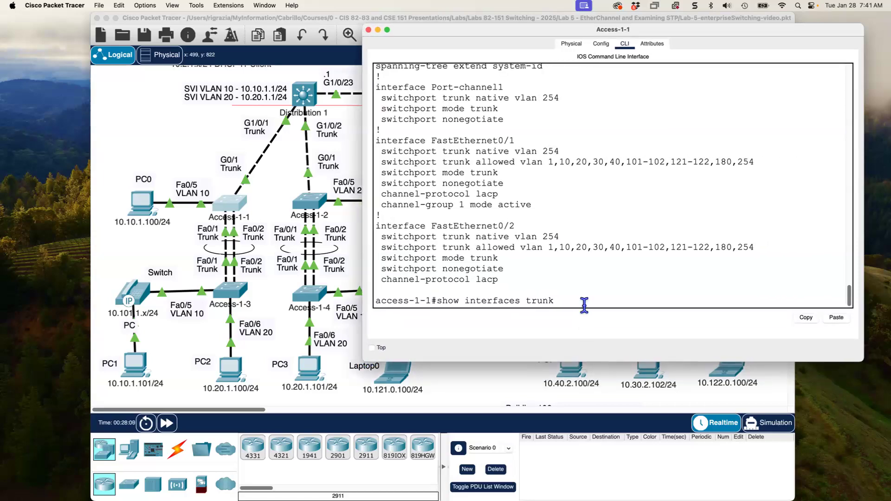
key(Return)
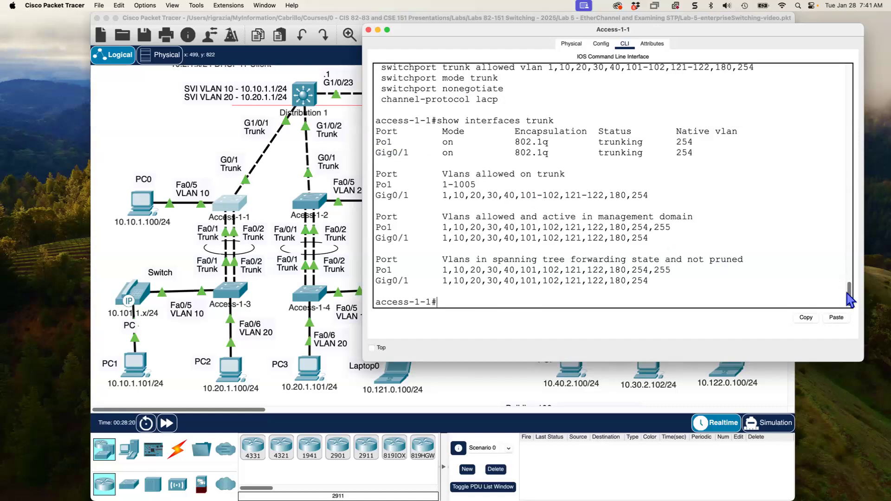
drag(853, 293, 879, 316)
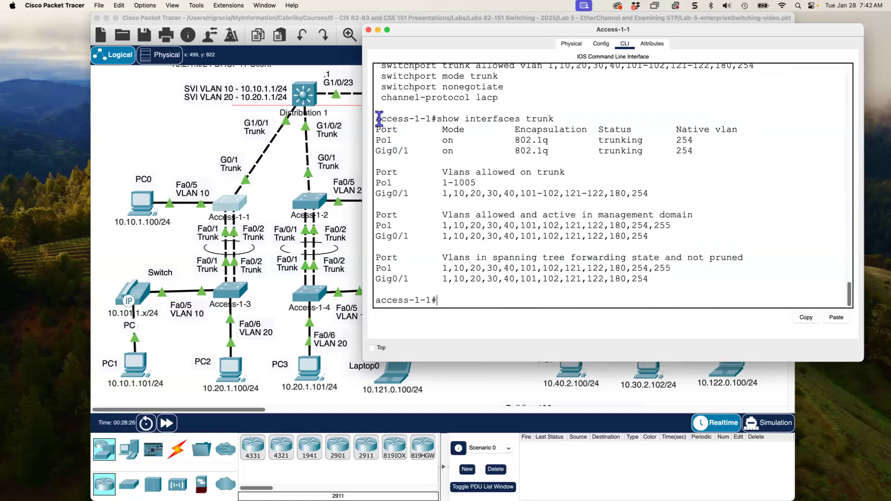
drag(394, 121, 430, 129)
drag(378, 140, 705, 145)
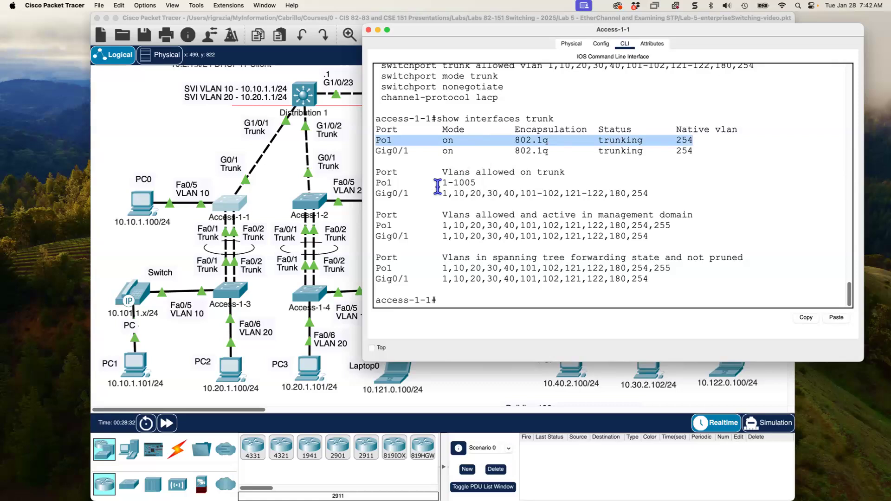
drag(377, 183, 481, 183)
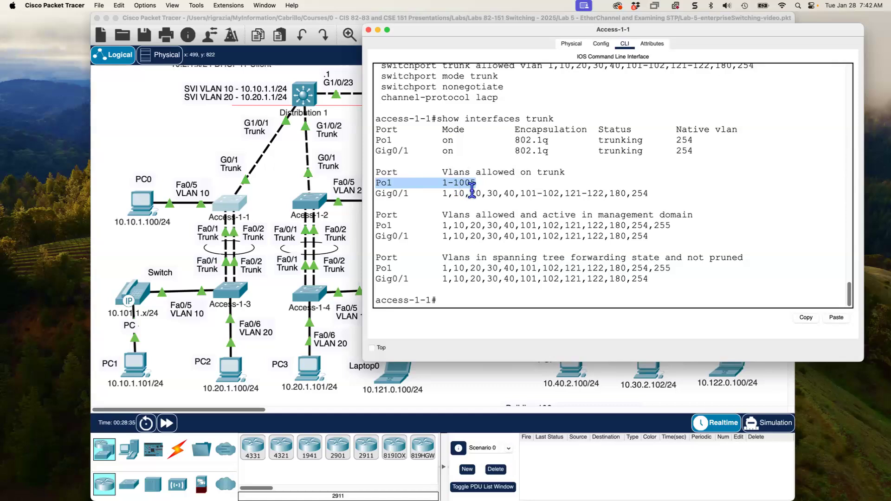
- Copy FastEthernet0/1's line "switchport trunk allowed vlan 1,10,20,30,40,101-102,121-122,180,254" from the running configuration output
scroll(471, 190, up, 3)
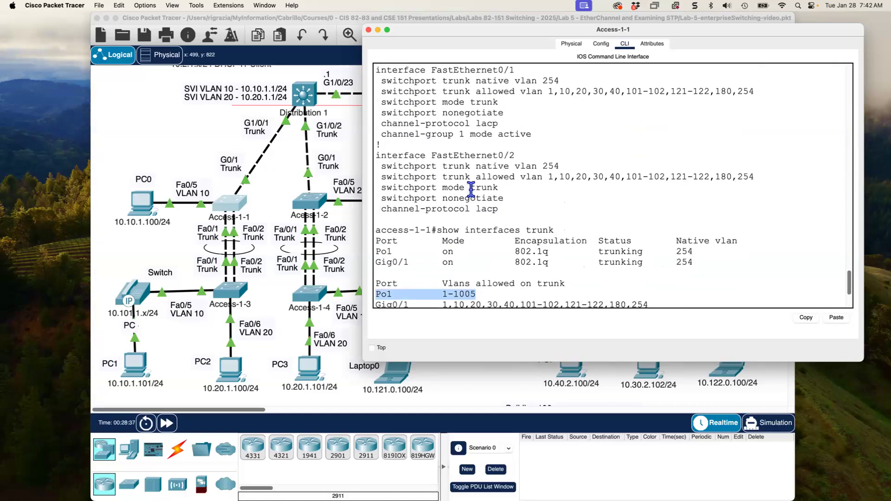
scroll(471, 189, up, 2)
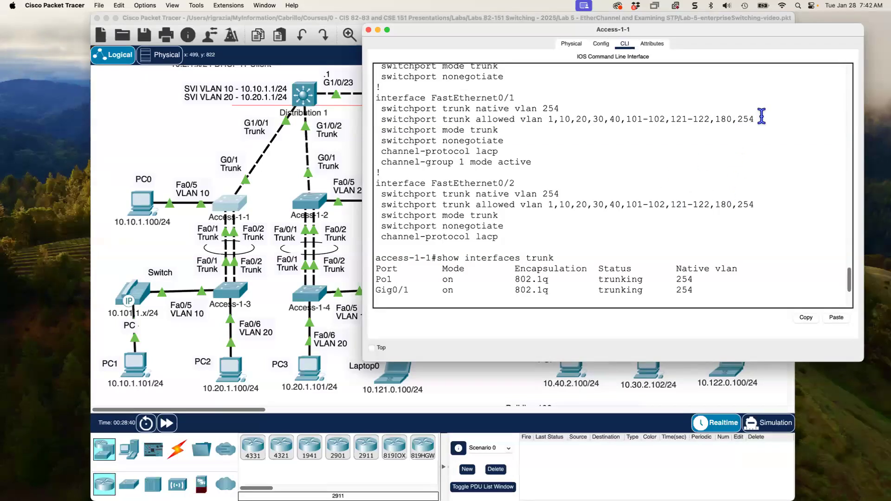
drag(762, 117, 376, 120)
key(super+c)
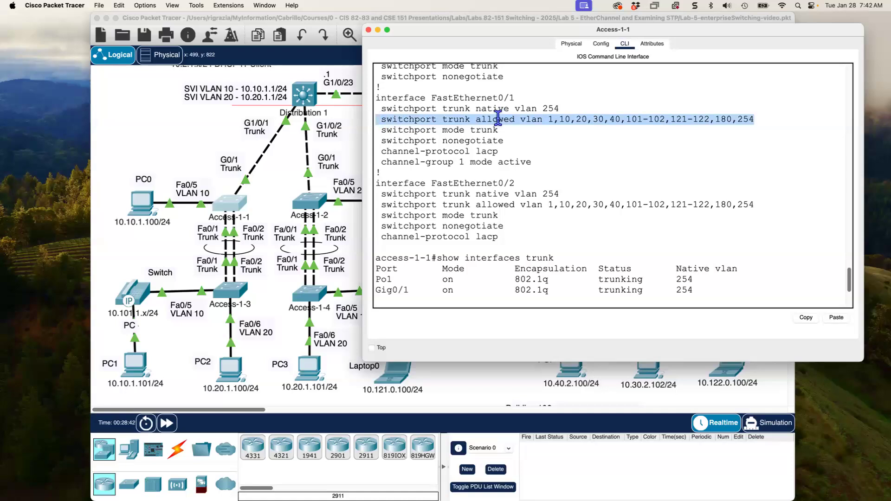
scroll(498, 118, up, 4)
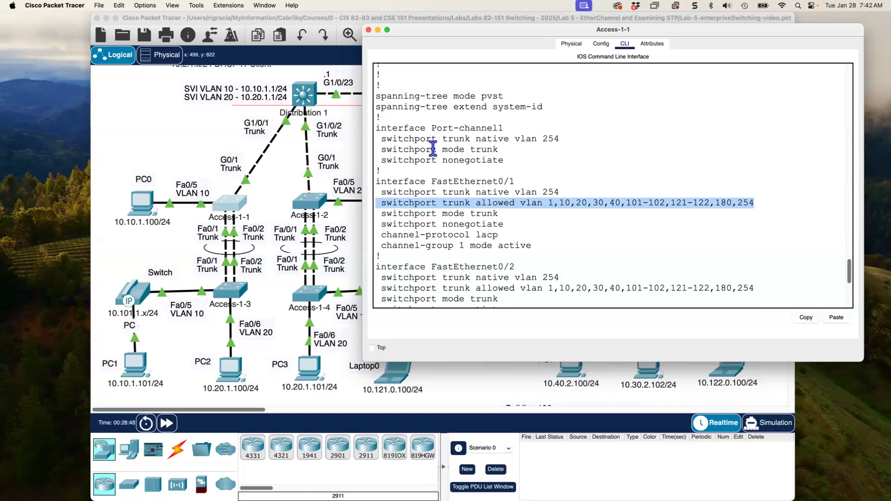
- Enter global configuration mode on Access-1-1 with conf t and select interface port-channel 1
scroll(434, 150, down, 3)
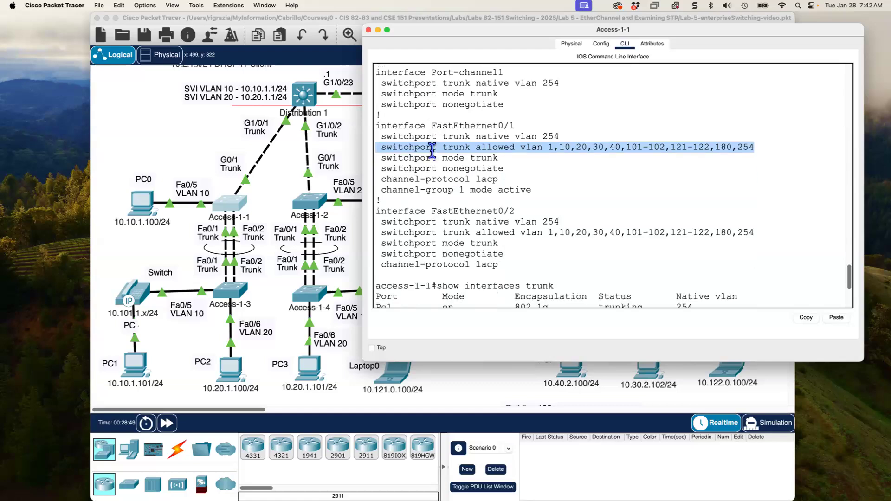
scroll(432, 150, down, 9)
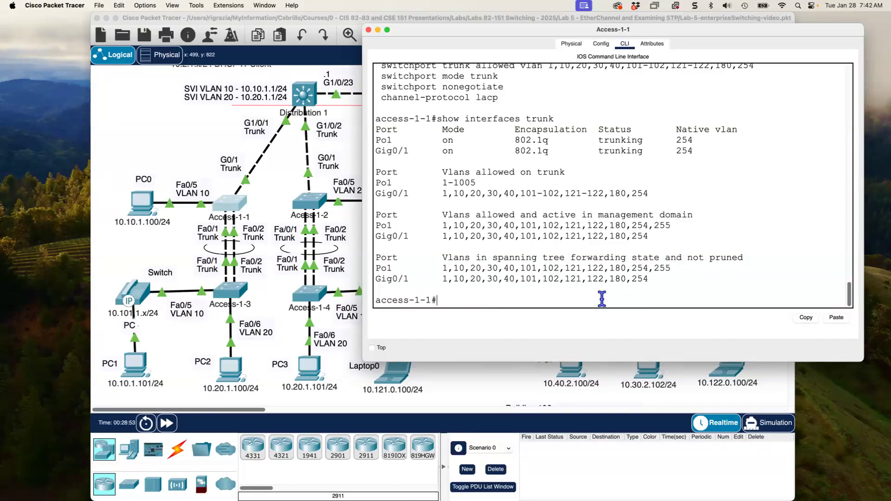
text(fa)
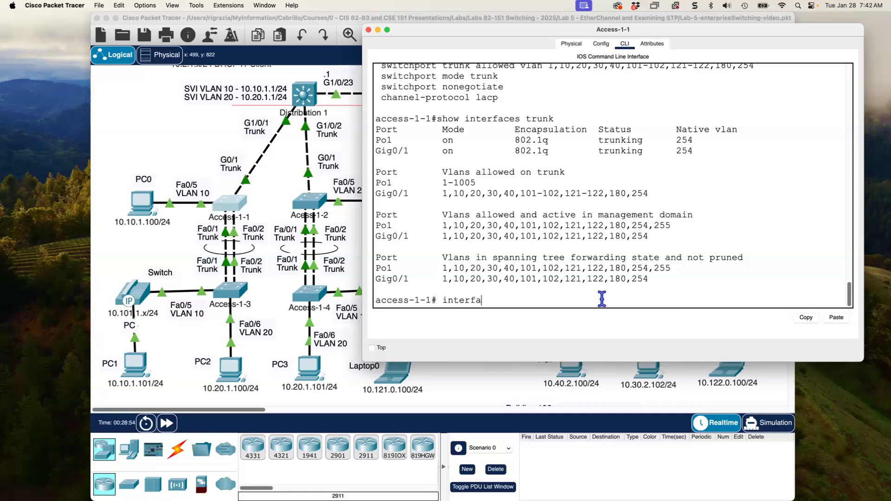
text(ce po)
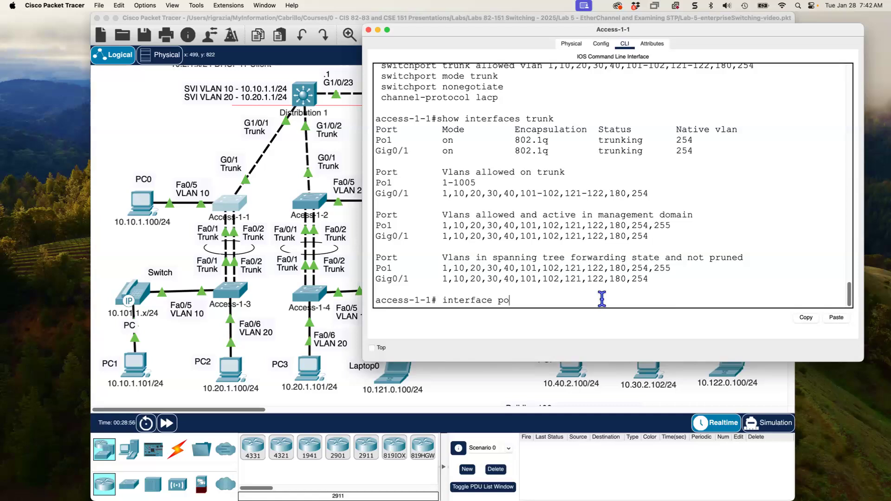
key(Tab)
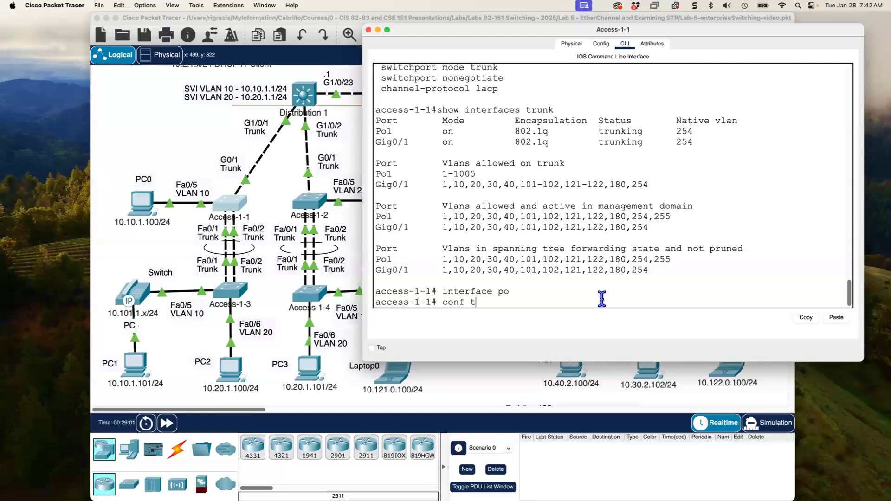
key(Return)
text(inter)
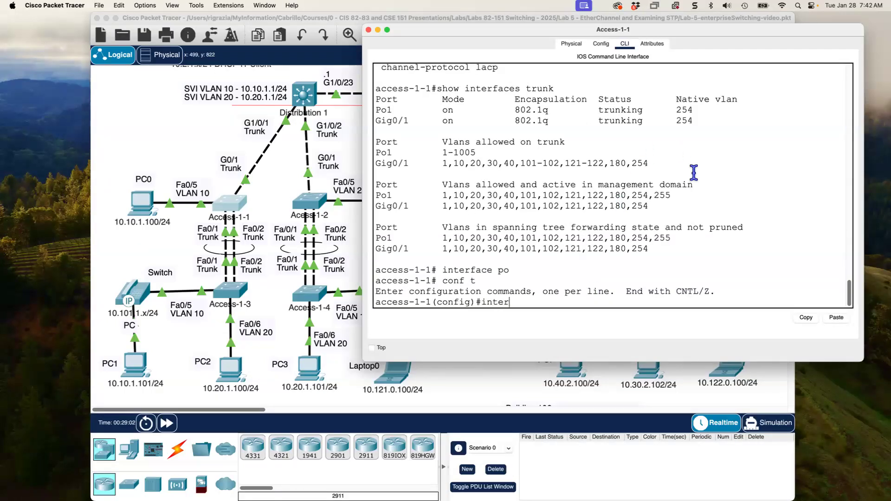
text(face po)
key(Tab)
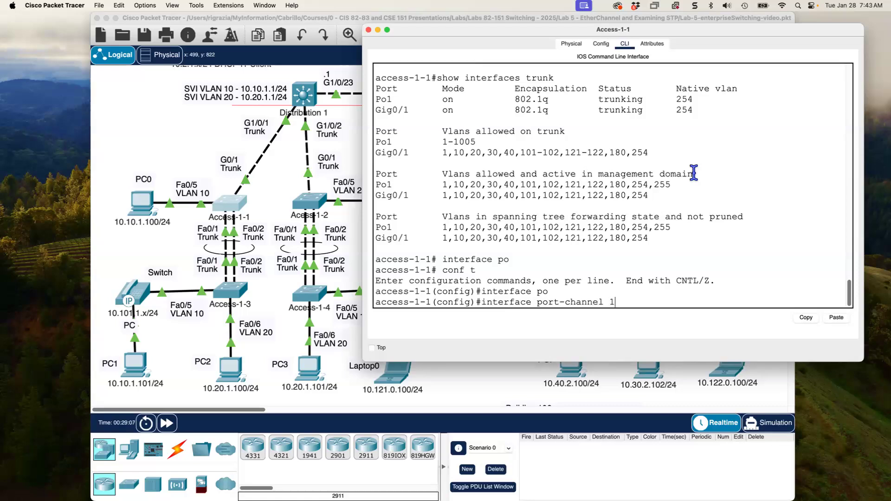
key(Return)
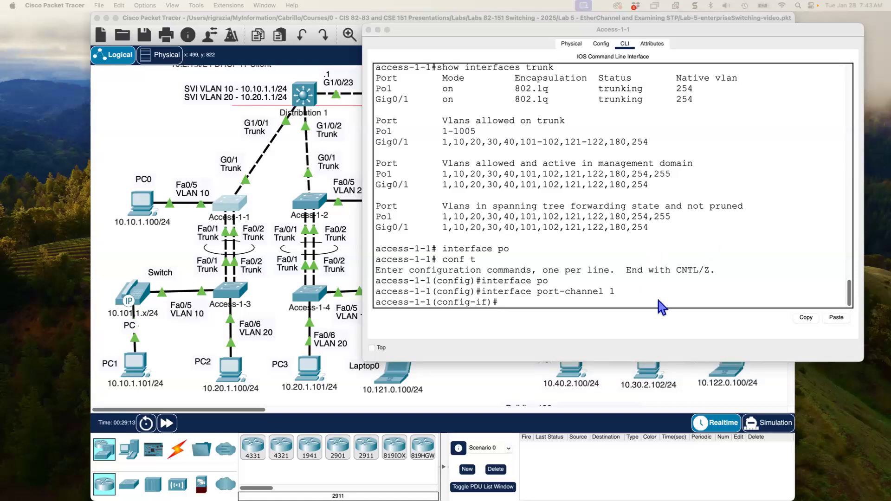
- Apply the copied allowed VLAN list 1,10,20,30,40,101-102,121-122,180,254 to port-channel 1, and end configuration mode
click(738, 310)
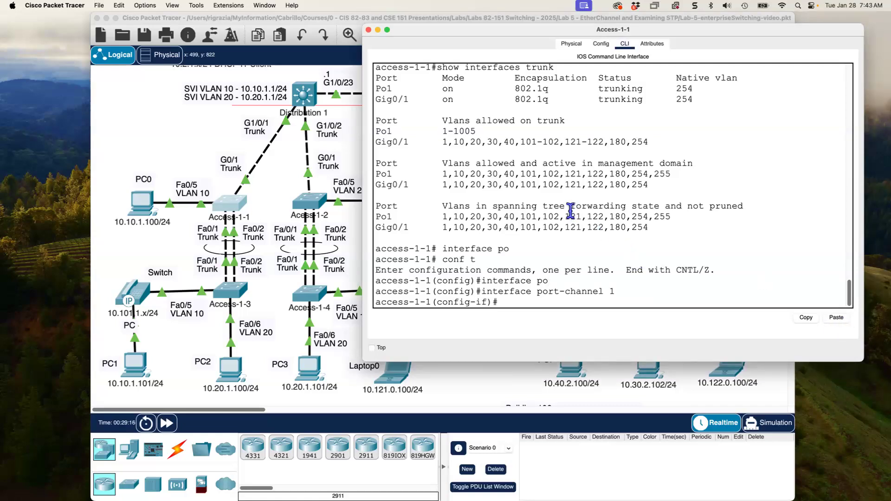
click(835, 320)
key(Return)
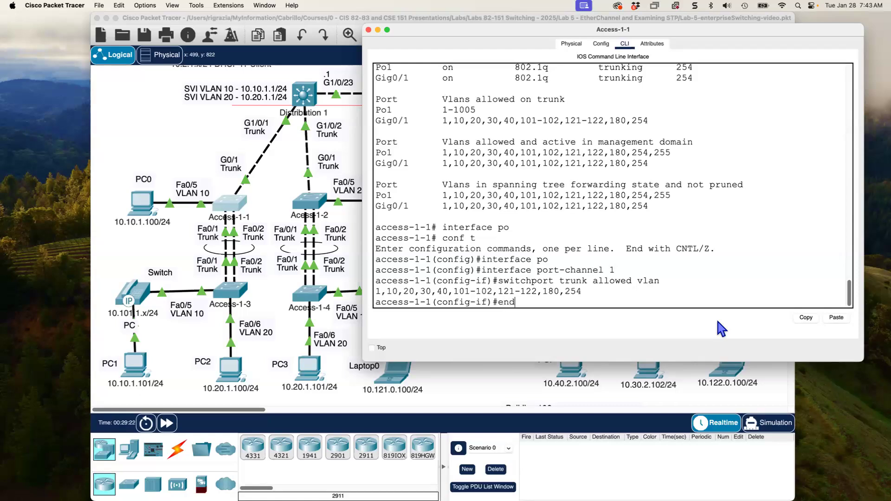
text(end)
key(Return)
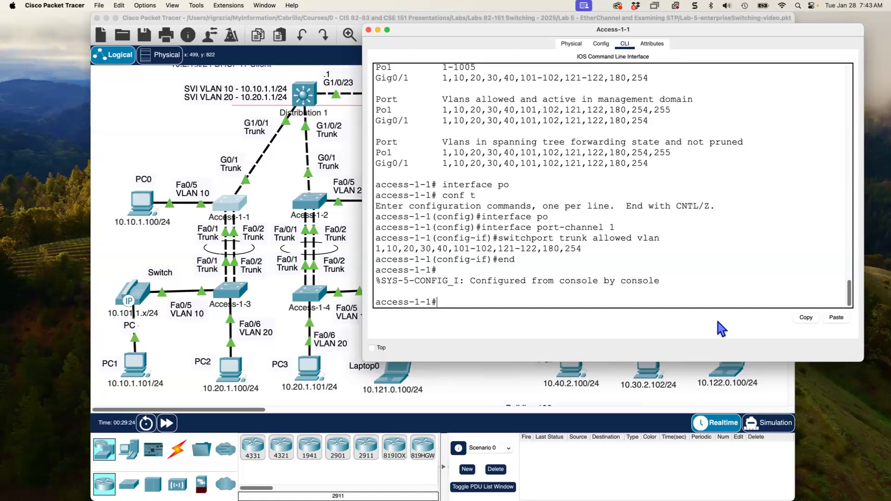
- View the running configuration of Access-1-1 again and check the allowed VLAN line under Port-channel1
text(show run)
key(Return)
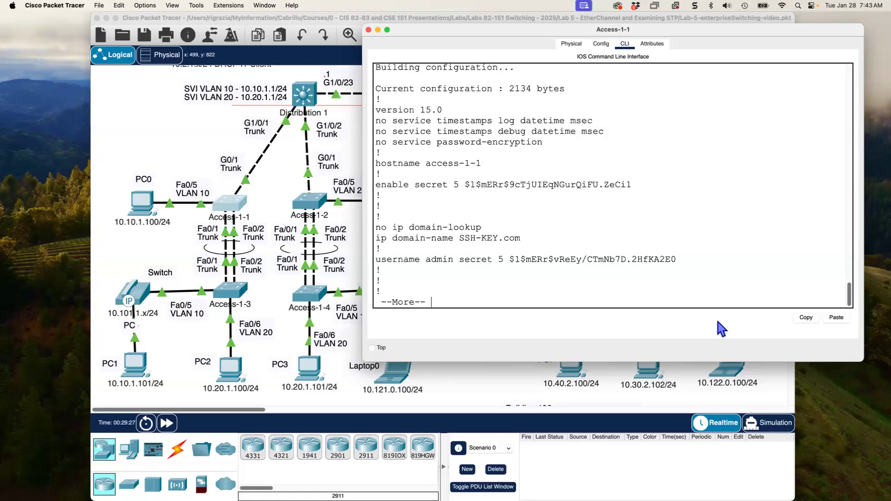
key(space)
drag(752, 119, 381, 120)
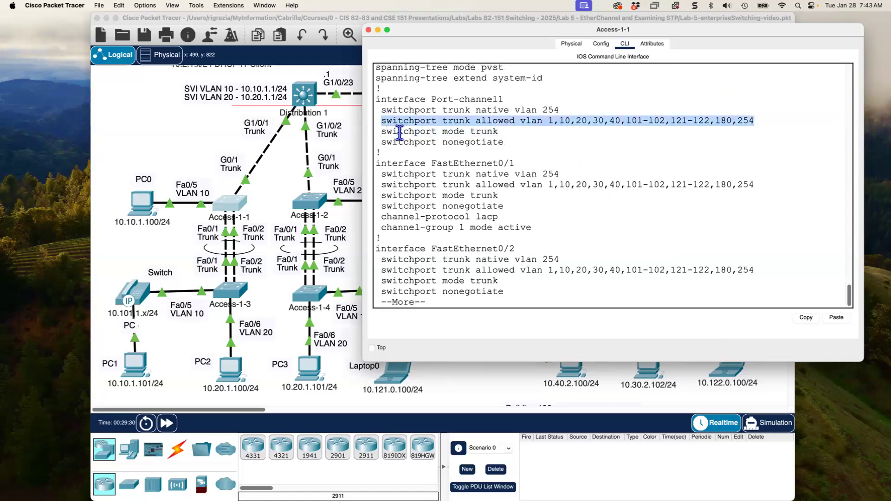
click(474, 192)
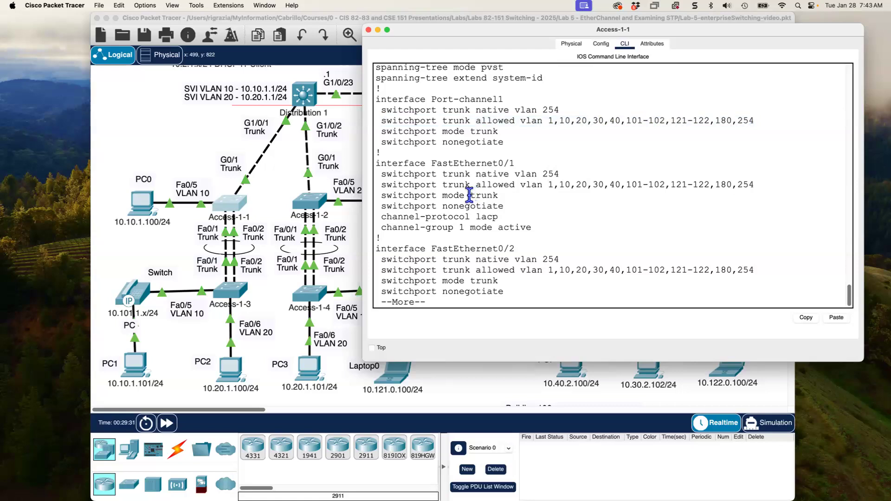
- Run show inter trunk on Access-1-1 and check the VLANs allowed on the Po1 trunk
key(q)
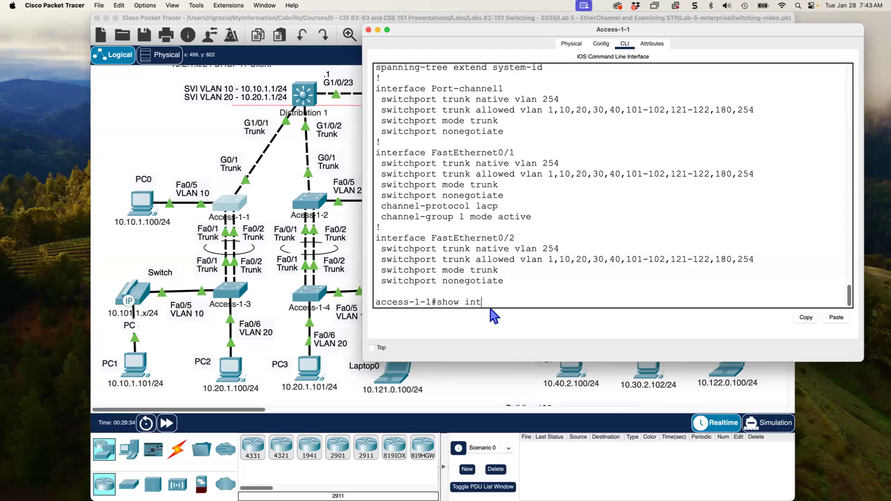
text(show inter trunk)
key(Return)
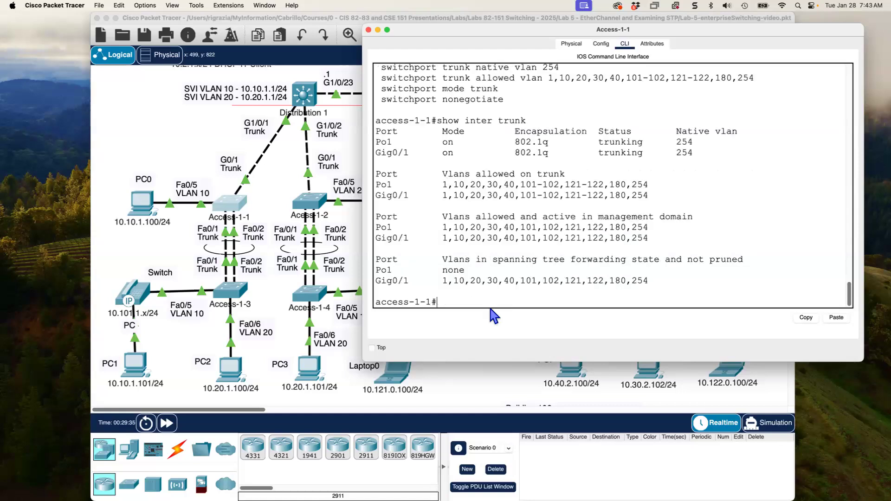
drag(375, 183, 657, 182)
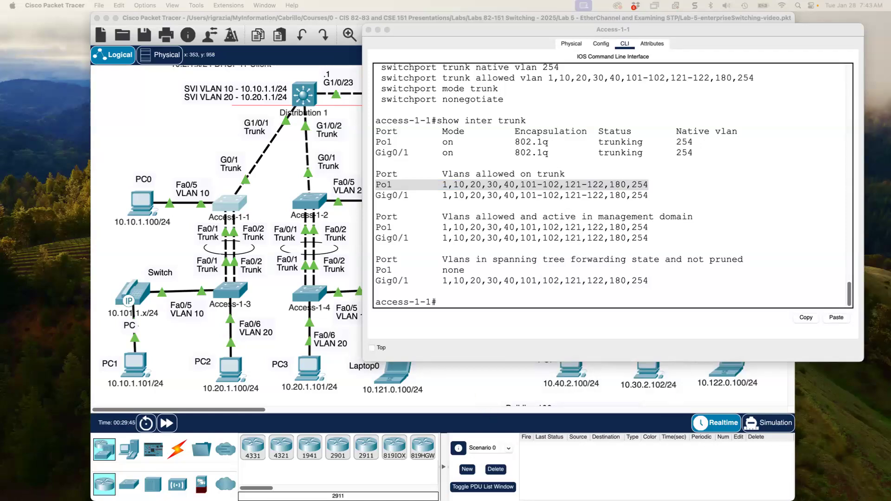
- Switch to TextEdit and add a script below "copy run start": conf t, inter po1, switchport trunk allowed vlan 1,10,20,30,40,101-102,121-122,180,254, end
drag(0, 192, 492, 132)
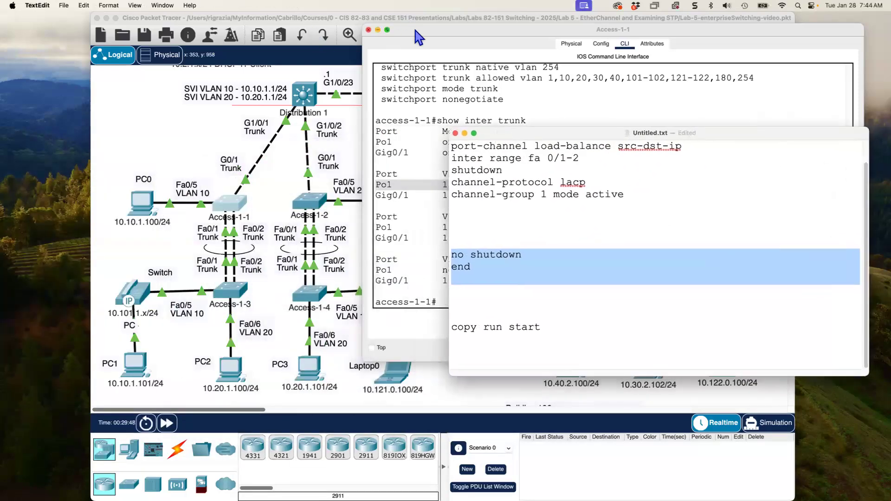
click(369, 30)
click(492, 265)
click(543, 343)
key(Return)
key(Return)
key(Return)
key(Return)
key(Return)
key(Return)
key(Return)
key(Return)
key(Return)
key(Return)
key(Return)
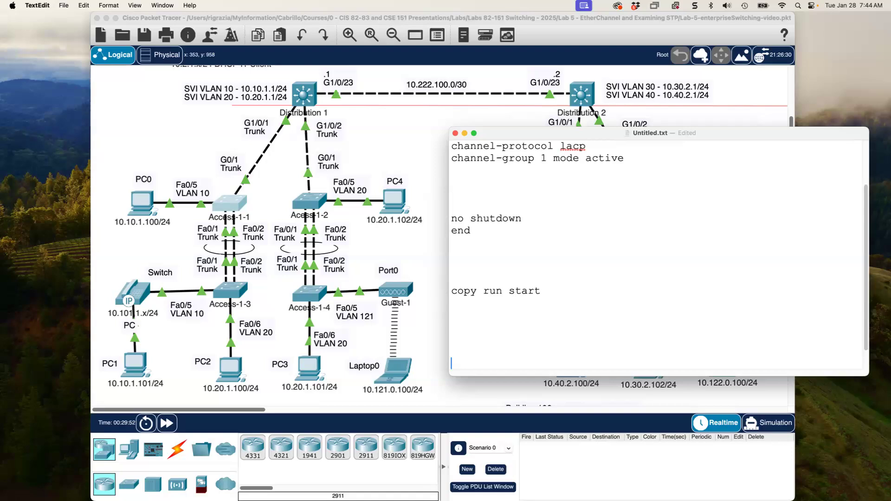
scroll(536, 323, down, 3)
click(455, 232)
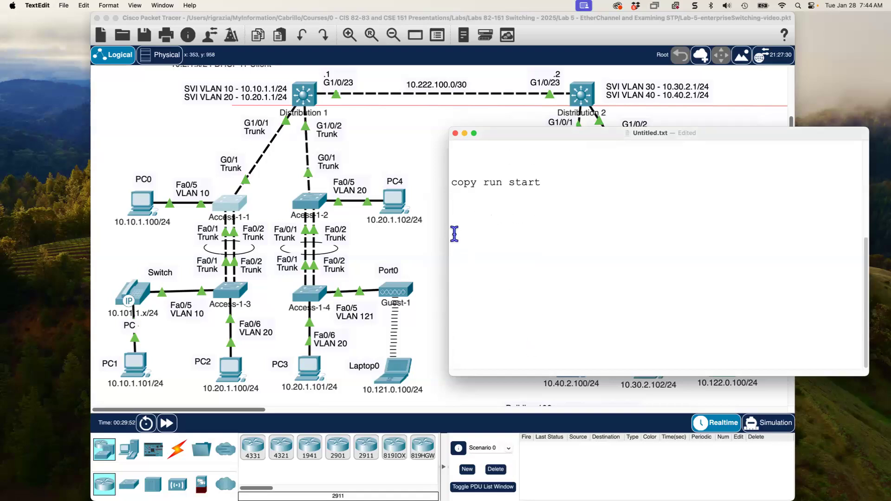
text(conf t inter po1 switchport trunk allowed vlan 1,10,20,30,40,101-102,121-122,180,254 end)
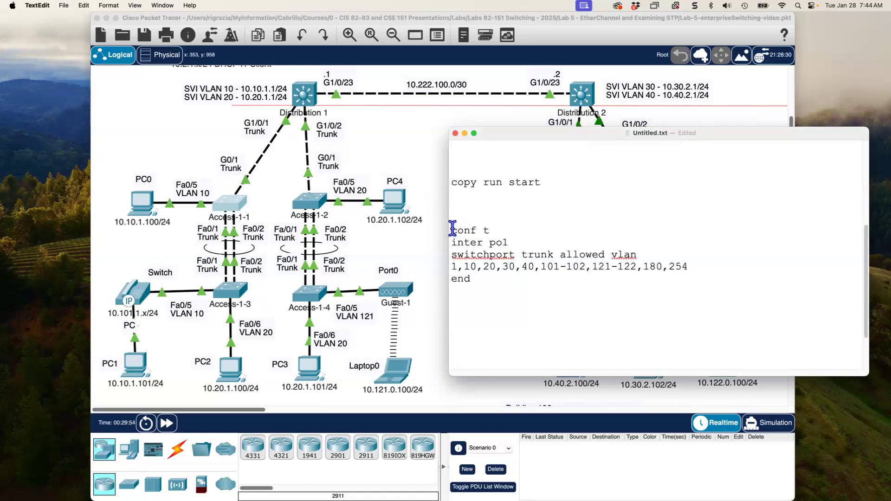
- Widen the notes window until the allowed VLAN command fits on one line, and copy the script from conf t through end
shift+click(495, 229)
click(452, 243)
shift+click(511, 242)
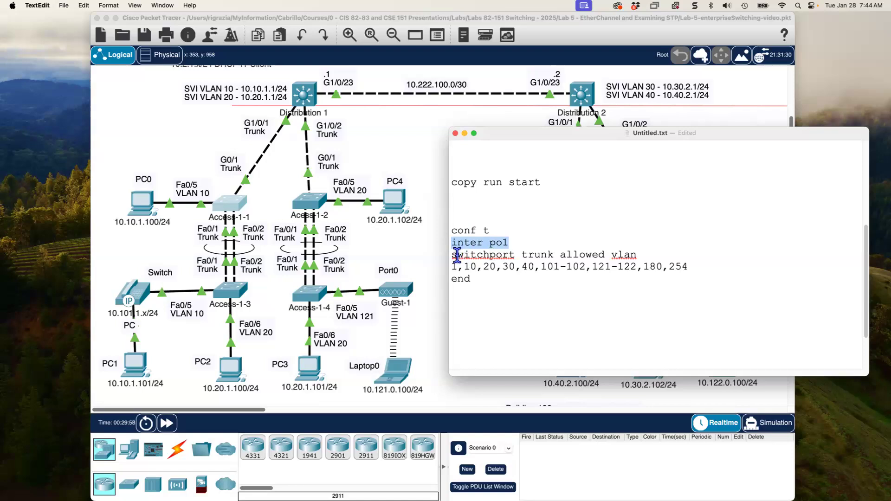
drag(450, 374, 358, 361)
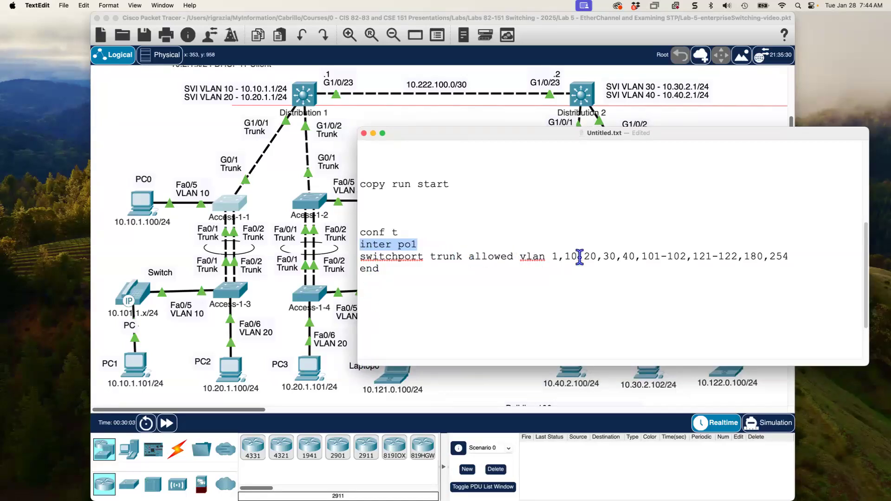
drag(360, 231, 402, 288)
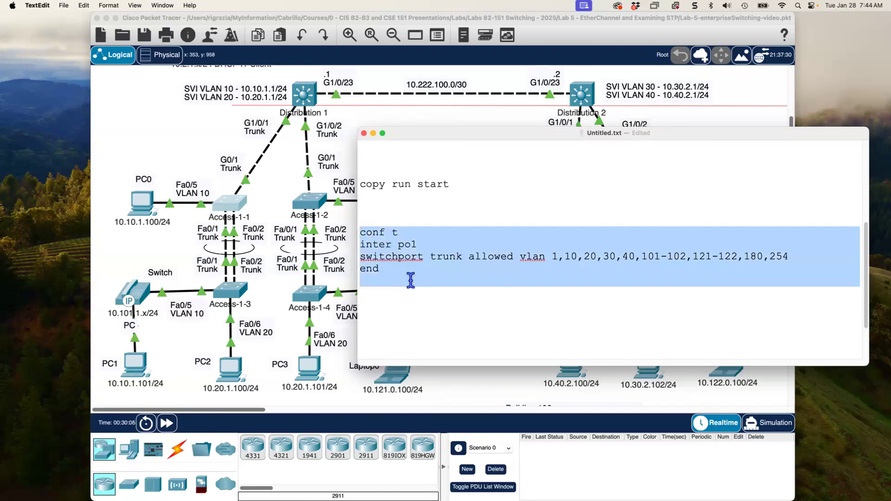
right_click(412, 272)
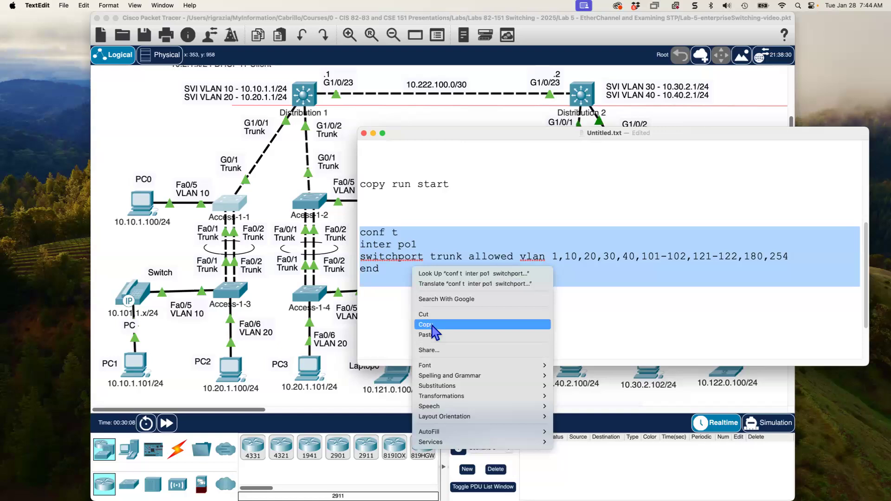
click(433, 325)
- Switch to Packet Tracer, end the open configuration mode on Access-1-3, and paste the allowed VLAN script for port-channel 1 into its CLI
click(426, 110)
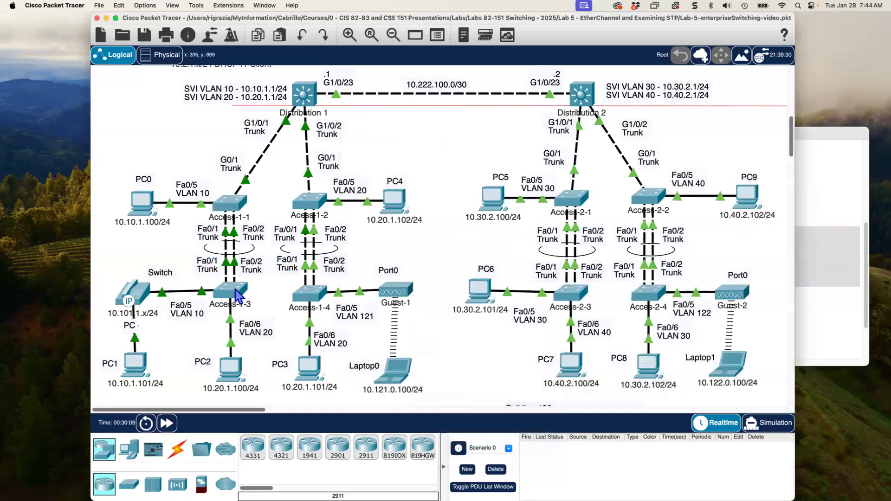
key(super+grave)
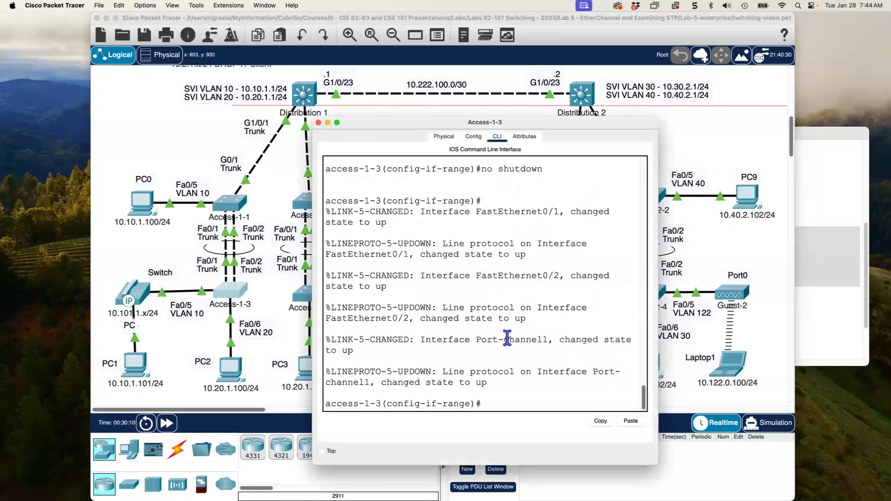
text(end)
key(Return)
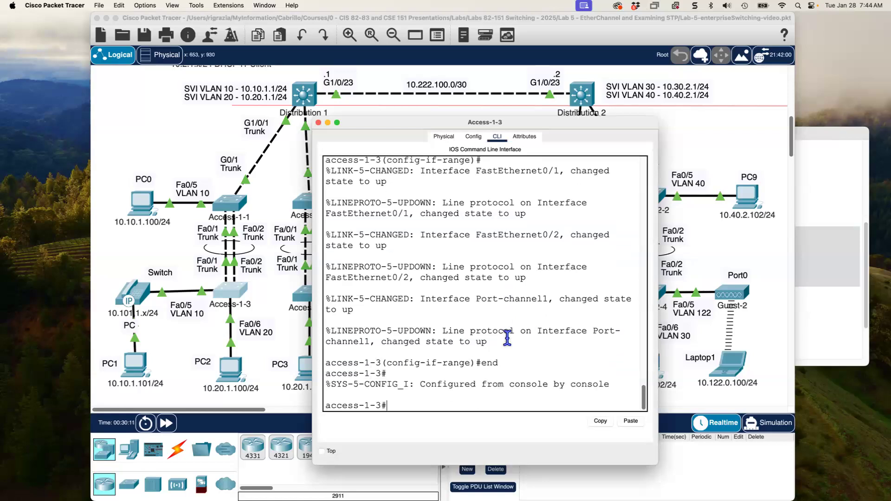
click(632, 421)
- Paste the port-channel 1 allowed VLAN script into the CLIs of Access-1-2 and Access-1-4
click(284, 210)
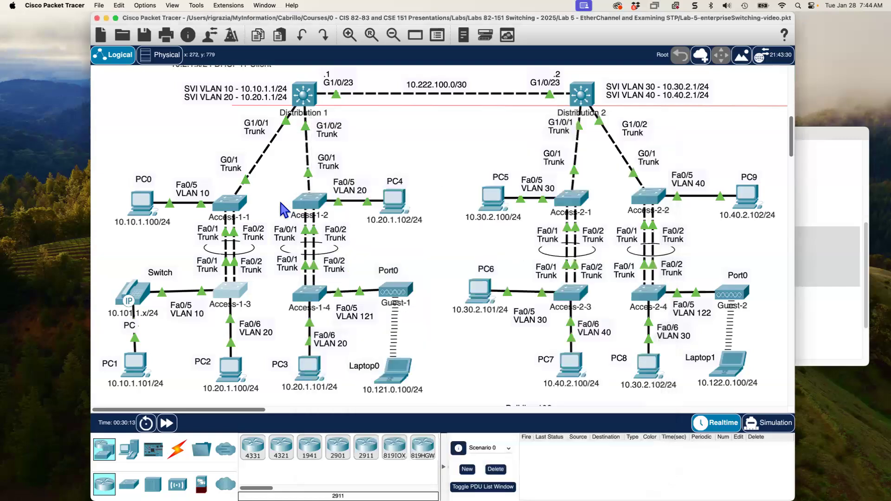
click(302, 204)
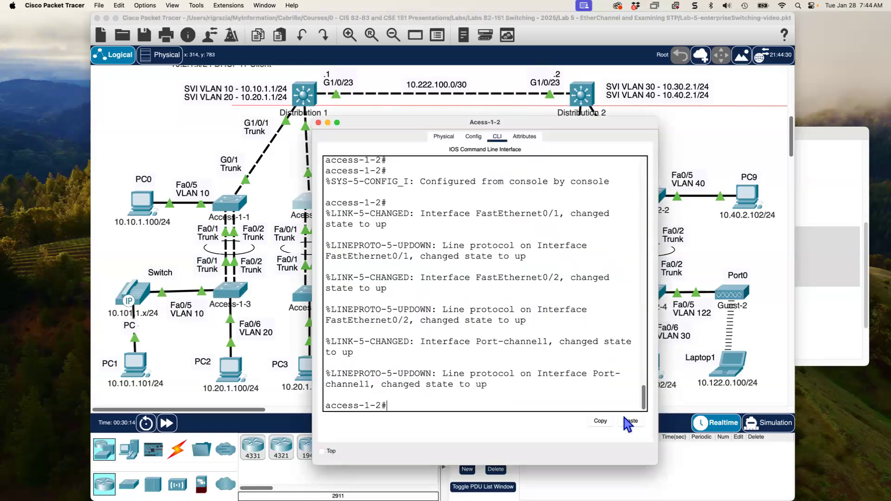
click(630, 423)
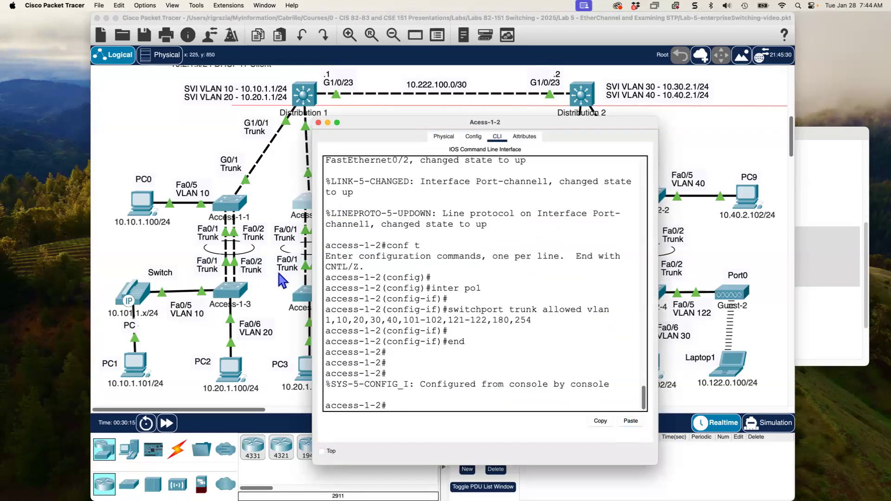
click(301, 306)
click(632, 422)
click(686, 141)
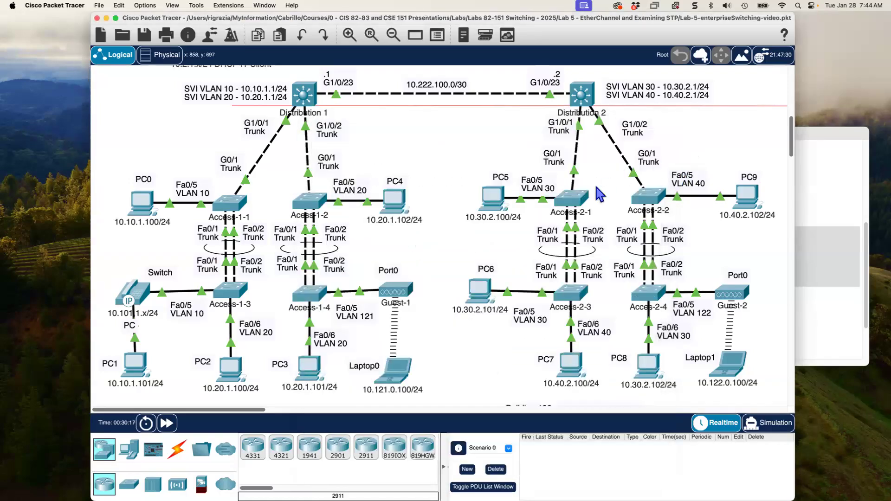
- Paste the port-channel 1 allowed VLAN script into the CLIs of Access-2-1 and Access-2-3
click(566, 203)
click(631, 422)
click(689, 158)
click(569, 294)
click(630, 421)
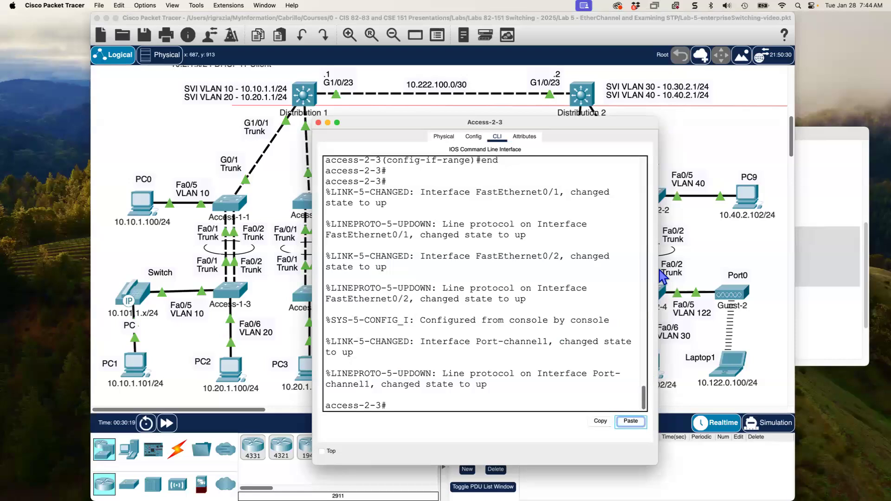
click(681, 135)
- Paste the port-channel 1 allowed VLAN script into the CLIs of Access-2-2 and Access-2-4
click(653, 201)
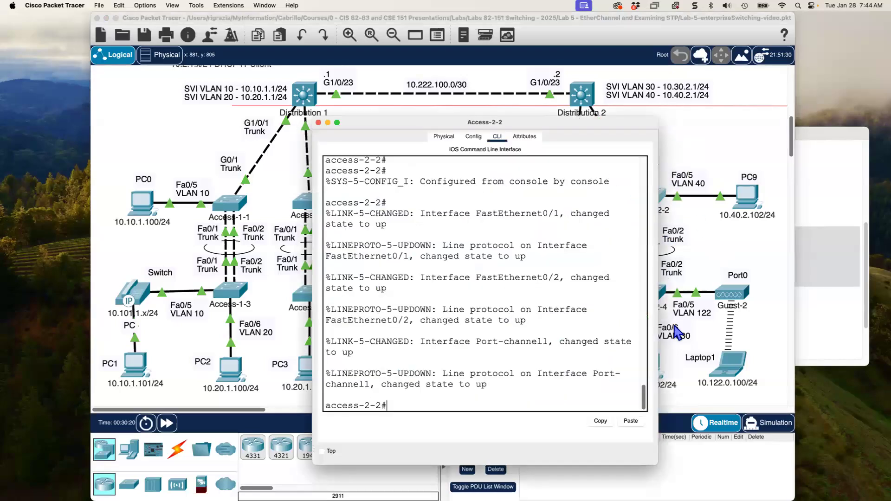
click(630, 421)
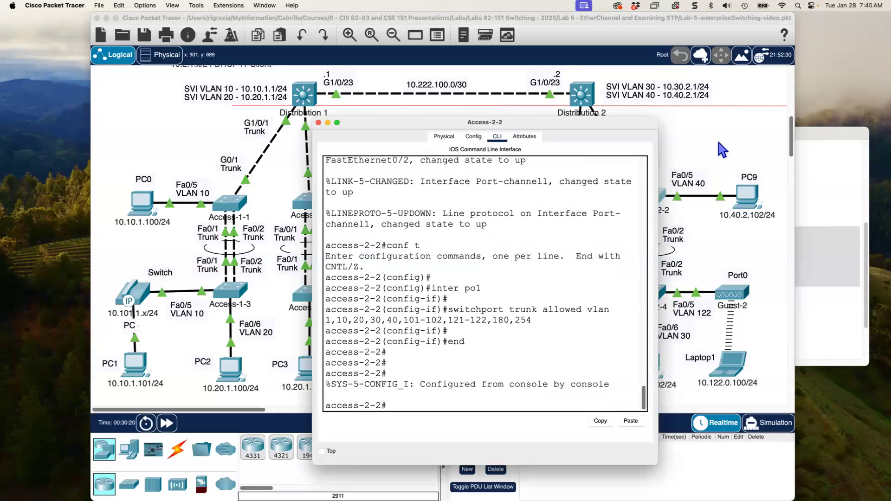
click(717, 138)
click(658, 297)
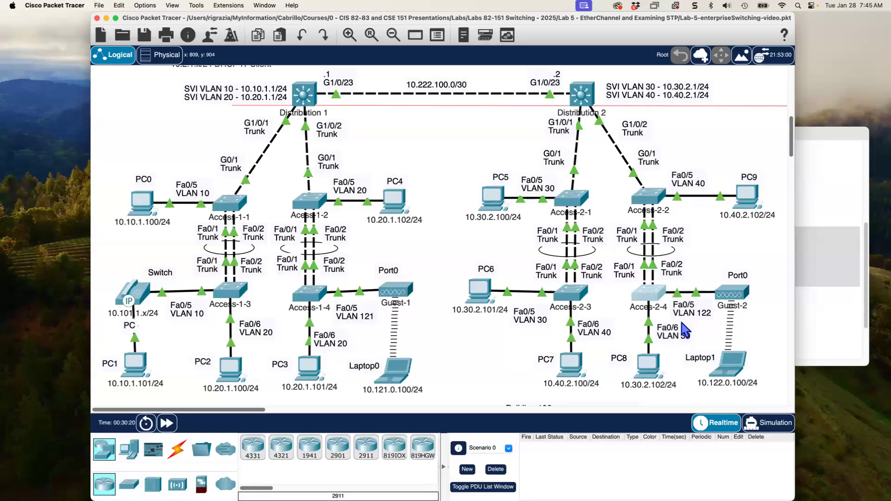
click(631, 421)
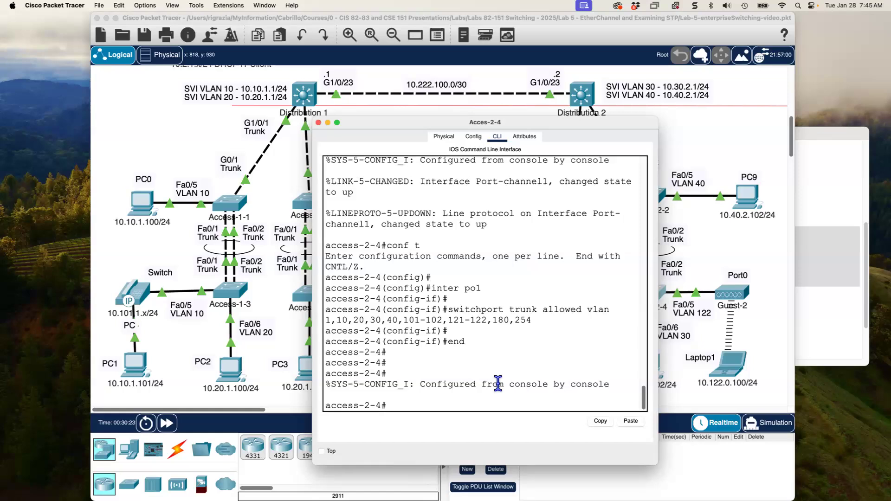
click(165, 161)
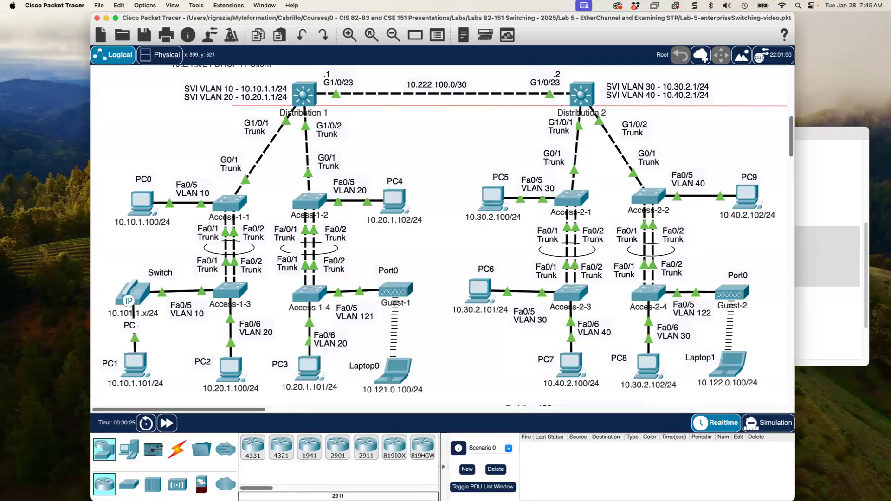
- Save Access-1-1's running configuration with copy run start, accepting the default destination filename startup-config
click(237, 214)
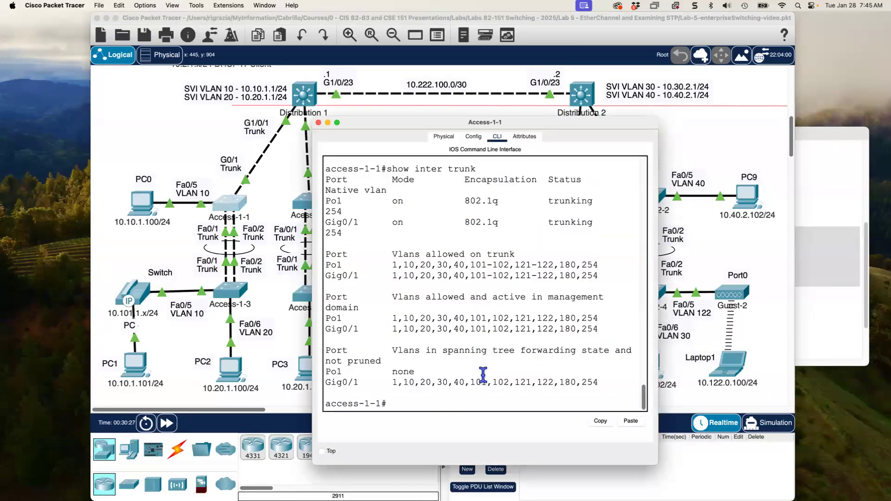
text(copy run start)
drag(467, 403, 386, 405)
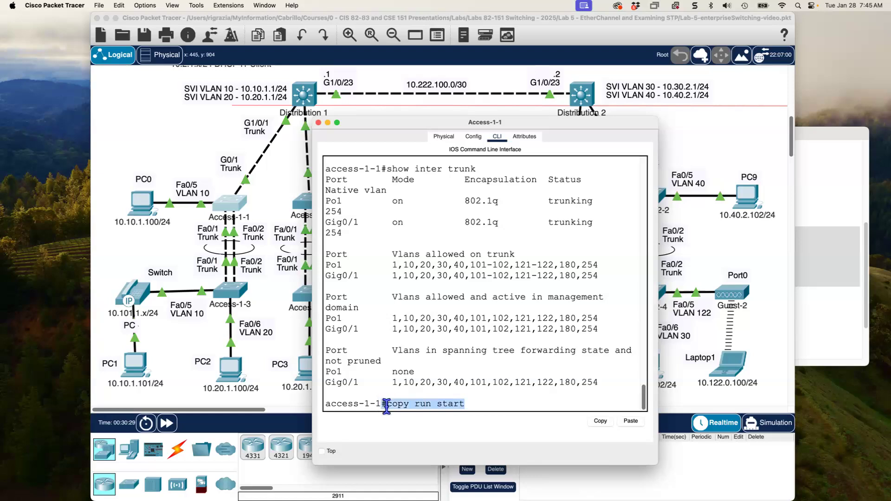
click(604, 424)
click(509, 408)
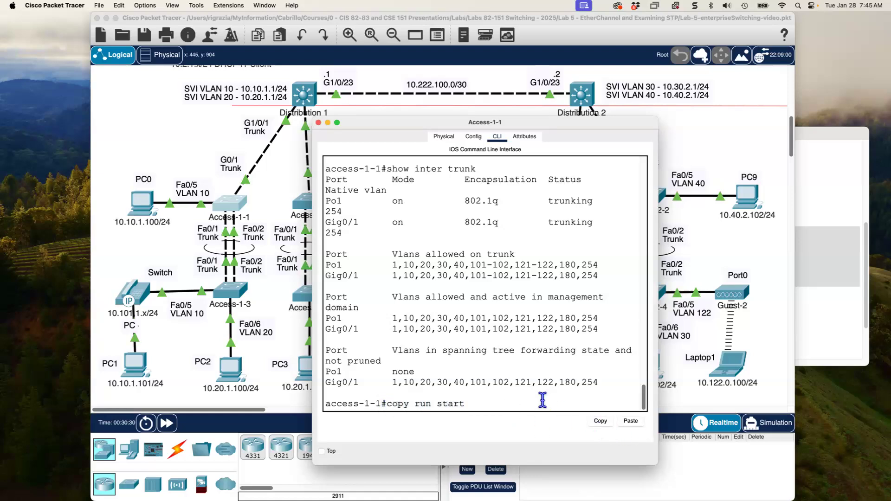
key(Return)
key(Return)
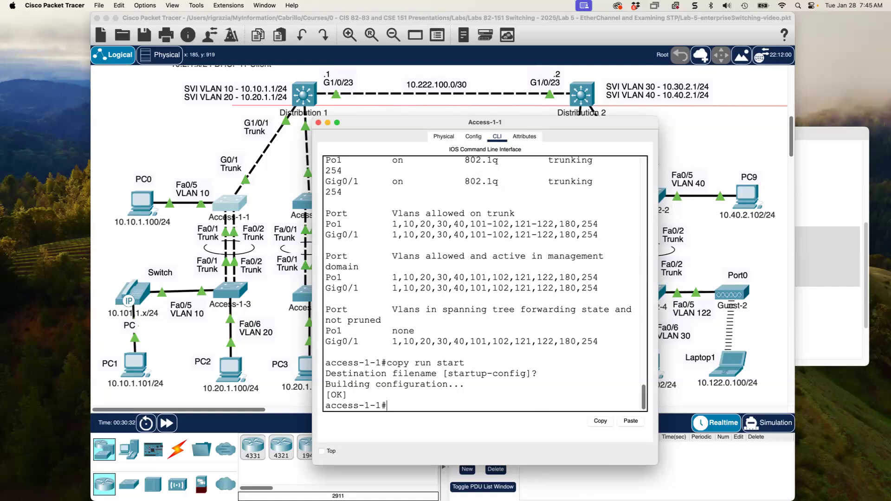
- Switch to TextEdit and copy the "copy run start" line together with the blank lines below it
key(super+Tab)
click(375, 293)
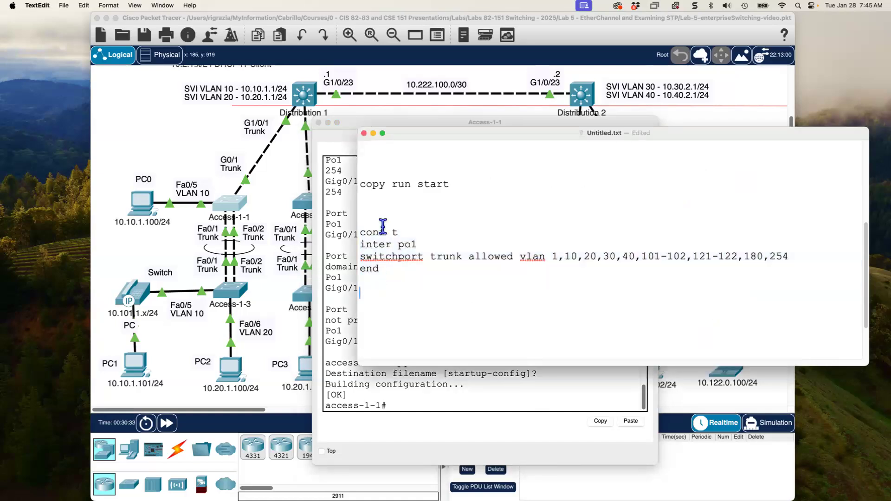
drag(362, 183, 379, 216)
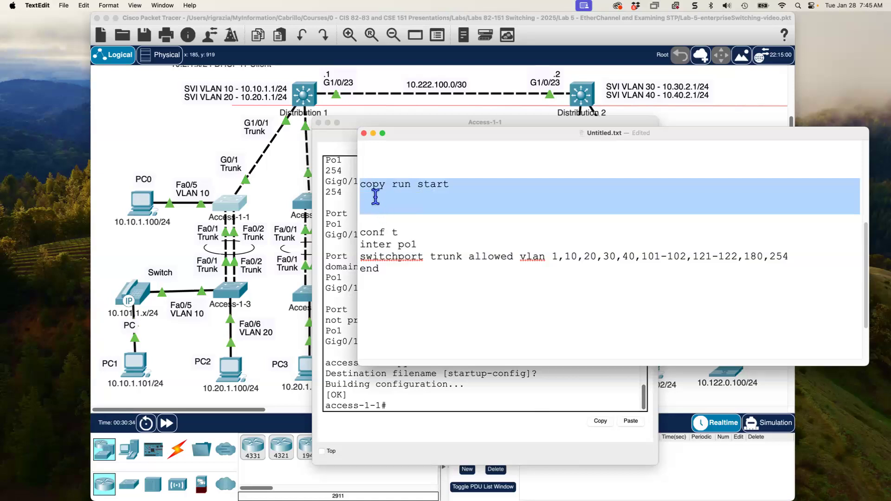
right_click(375, 197)
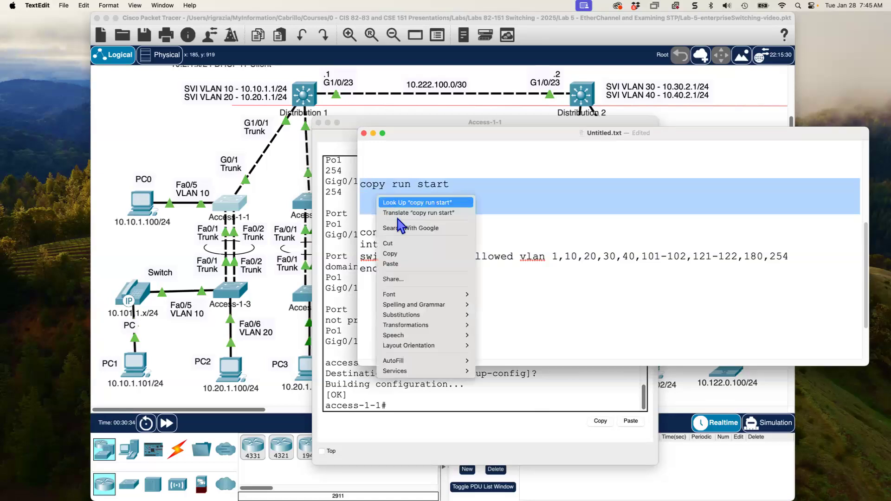
click(396, 254)
drag(406, 138, 0, 222)
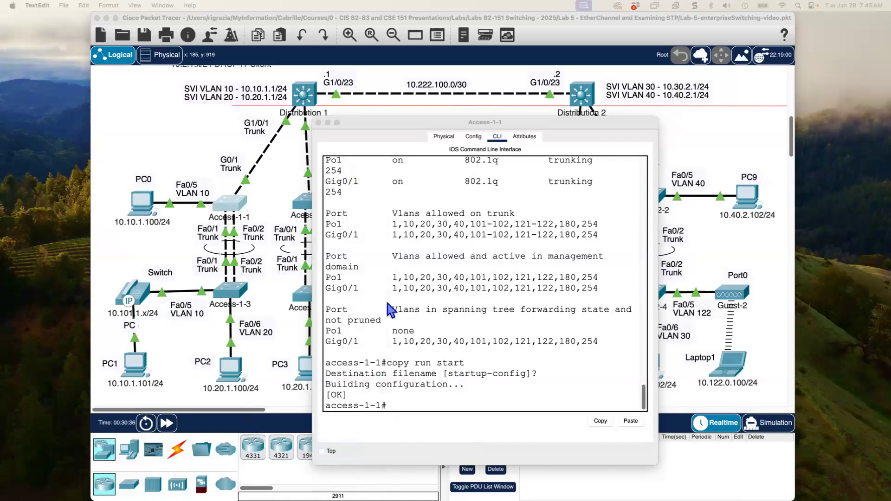
- Save Access-1-3's configuration by pasting the copied copy run start command with its blank lines into the CLI
click(319, 123)
click(235, 292)
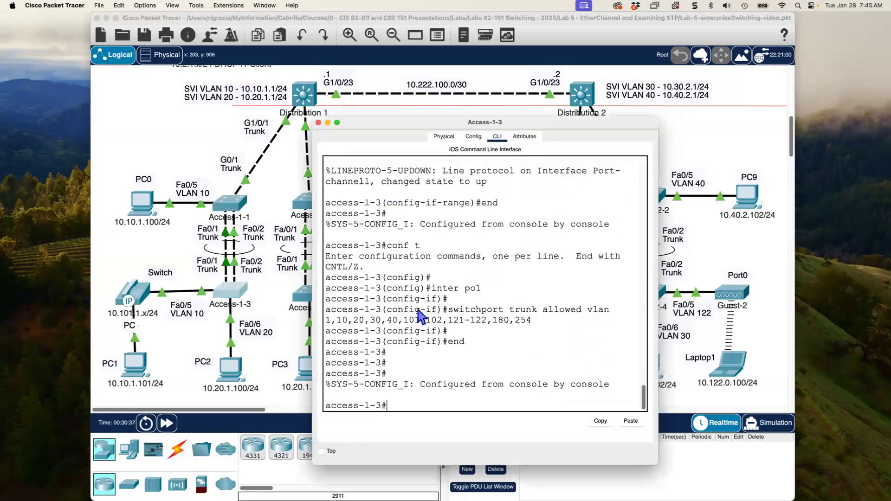
click(631, 421)
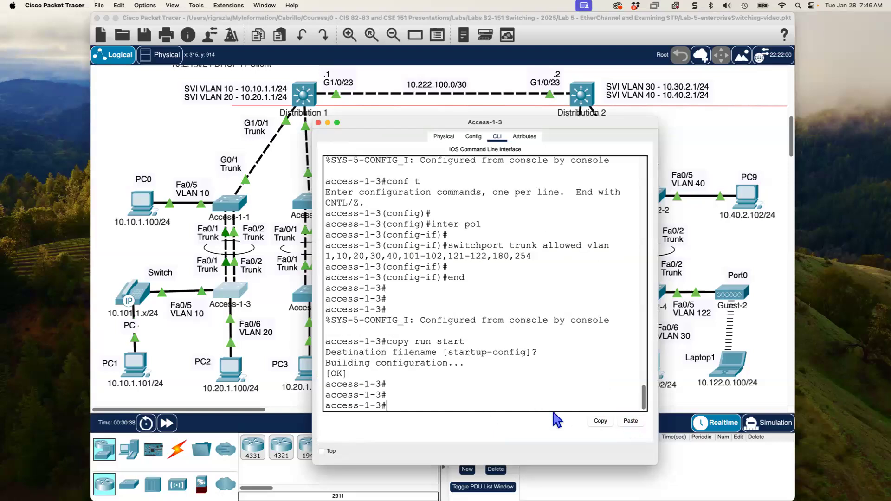
drag(388, 344, 455, 367)
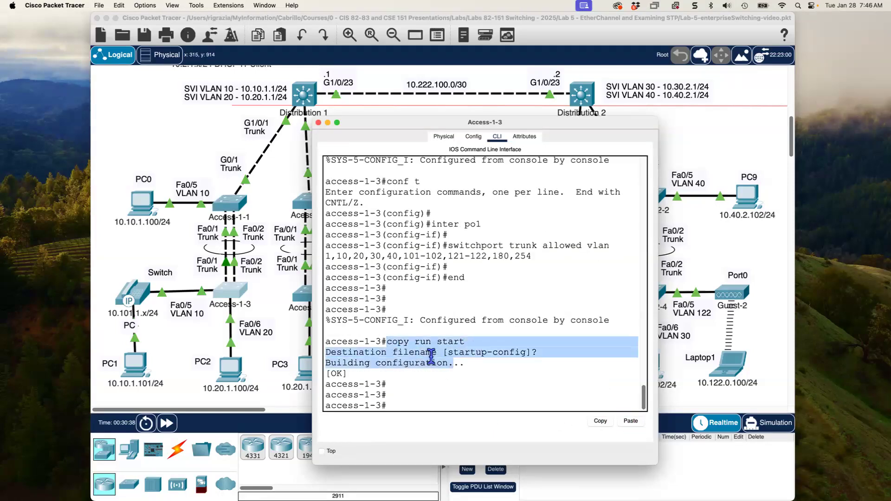
- Save Access-1-2's configuration by pasting the copied copy run start command with its blank lines into the CLI
click(331, 355)
drag(330, 355, 472, 364)
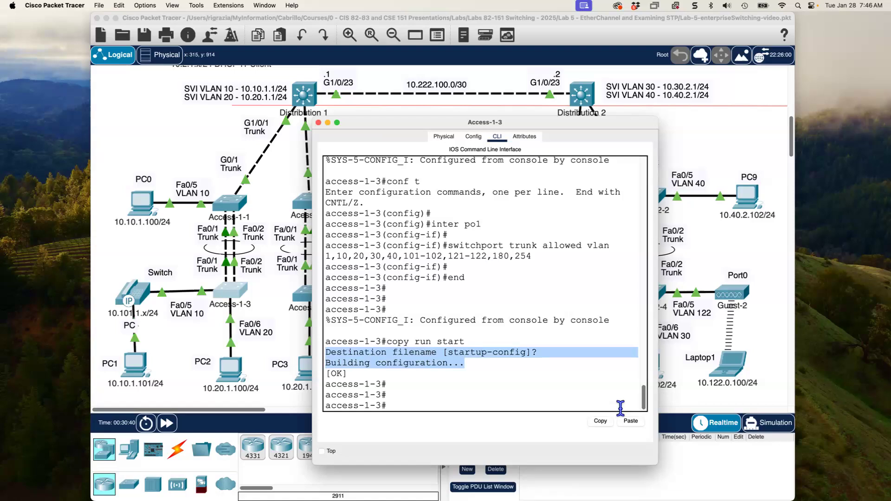
click(318, 122)
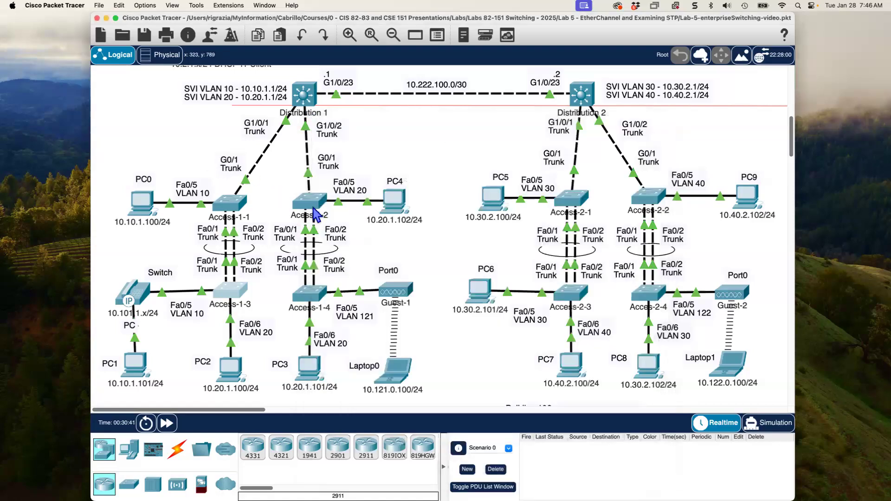
click(308, 201)
click(631, 422)
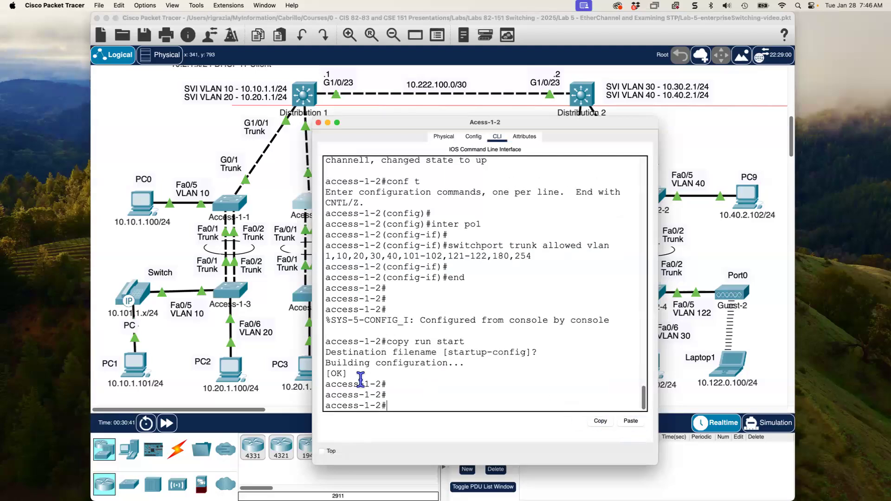
click(190, 129)
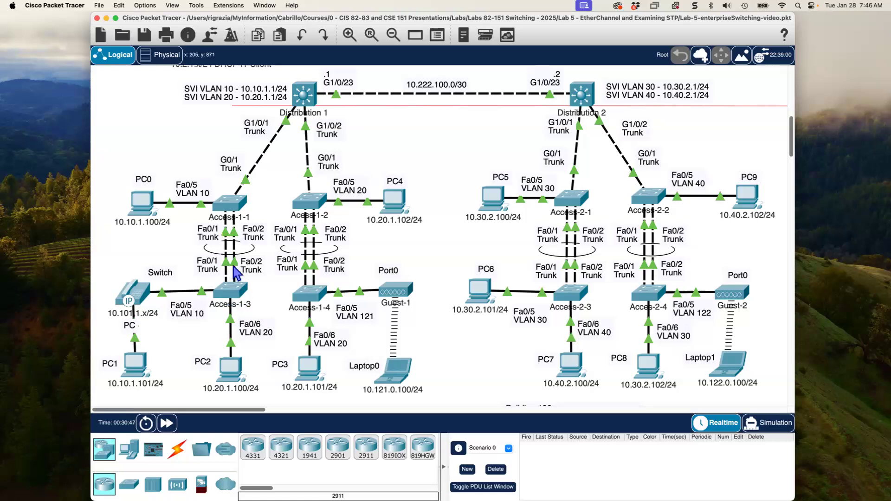
- Open Access-1-3's CLI in a wider window and run show spanning-tree interface fa 0/1
click(230, 288)
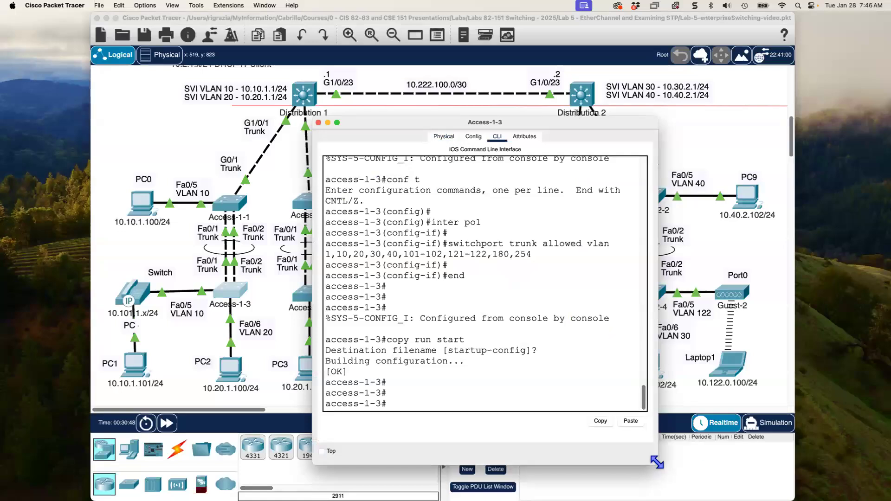
drag(657, 463, 749, 467)
drag(473, 127, 573, 97)
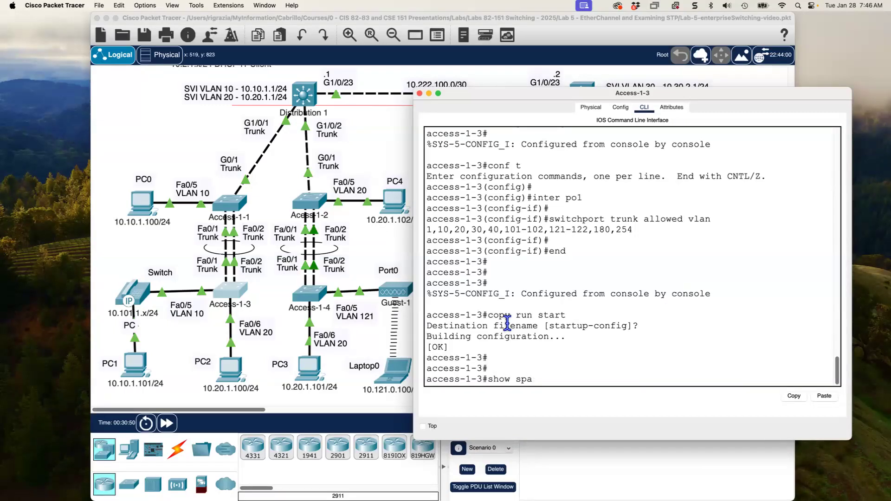
text(nning-tree interface fa 0/1)
key(Tab)
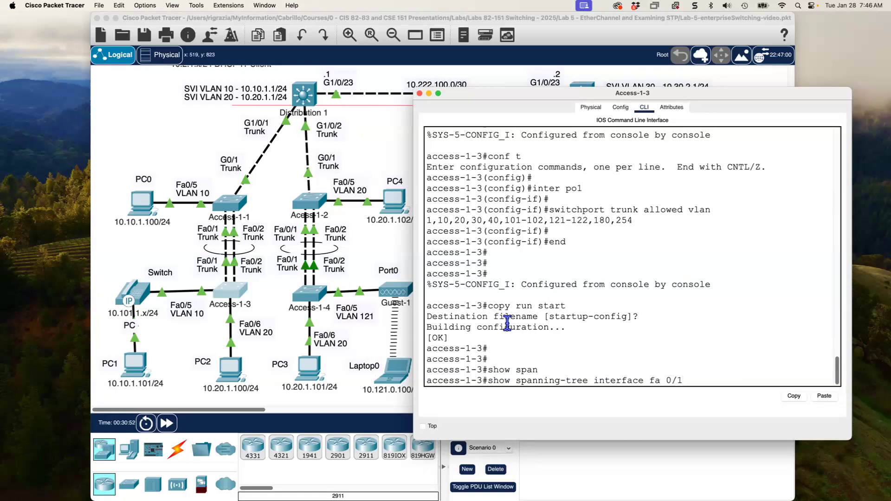
key(Return)
- Run show spanning-tree interface fa 0/2 on Access-1-3 to check the second member link's spanning-tree status
key(Up)
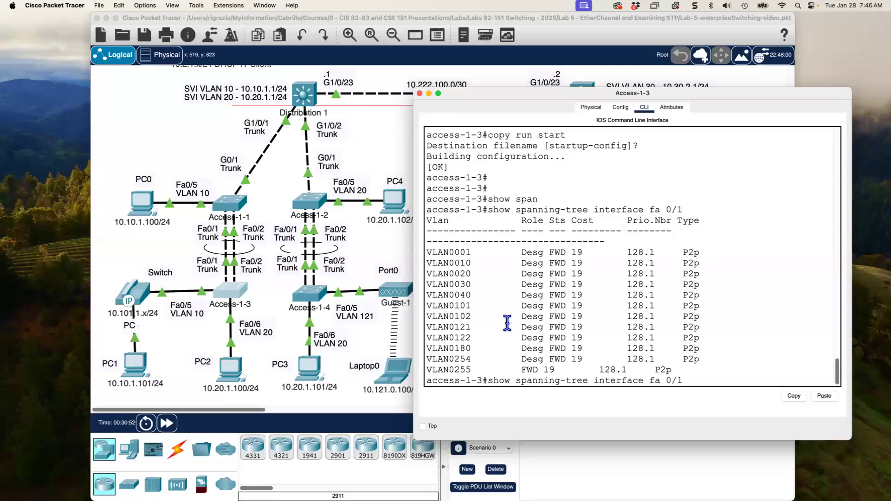
text(2)
key(Return)
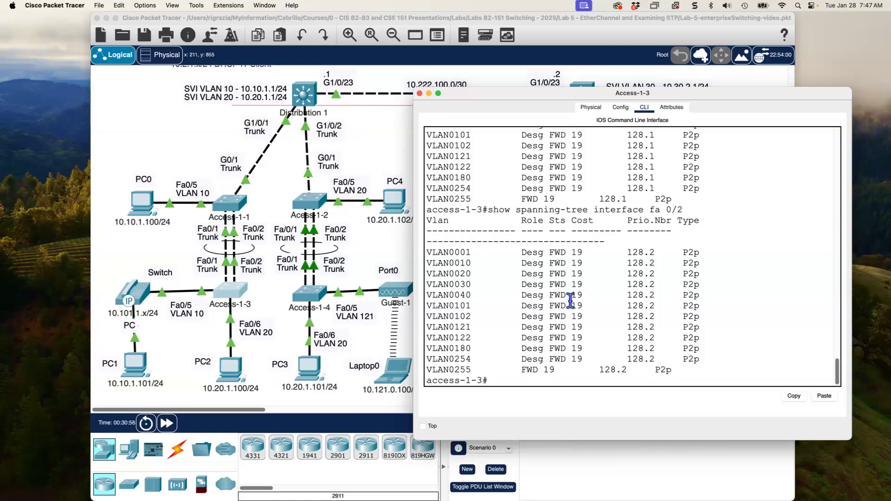
key(Return)
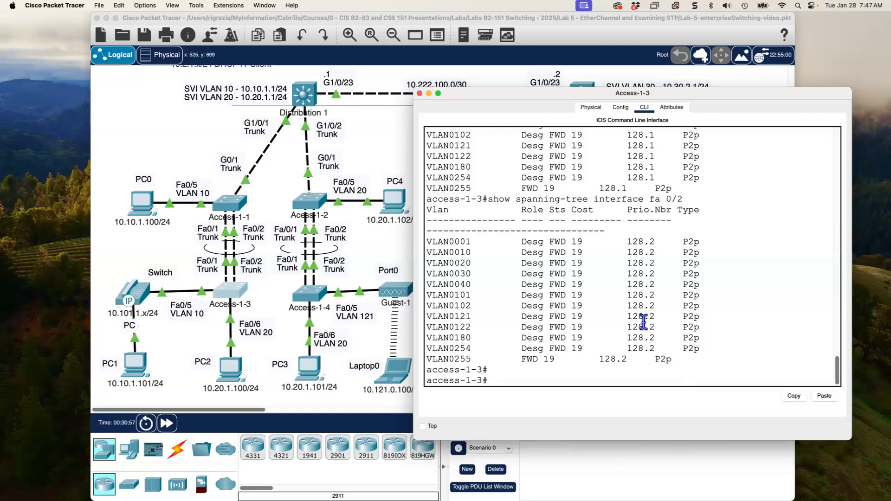
- Check the EtherChannel's spanning-tree status on Access-1-3 with show spanning-tree interface port-channel 1
key(Up)
key(BackSpace)
key(BackSpace)
key(BackSpace)
key(BackSpace)
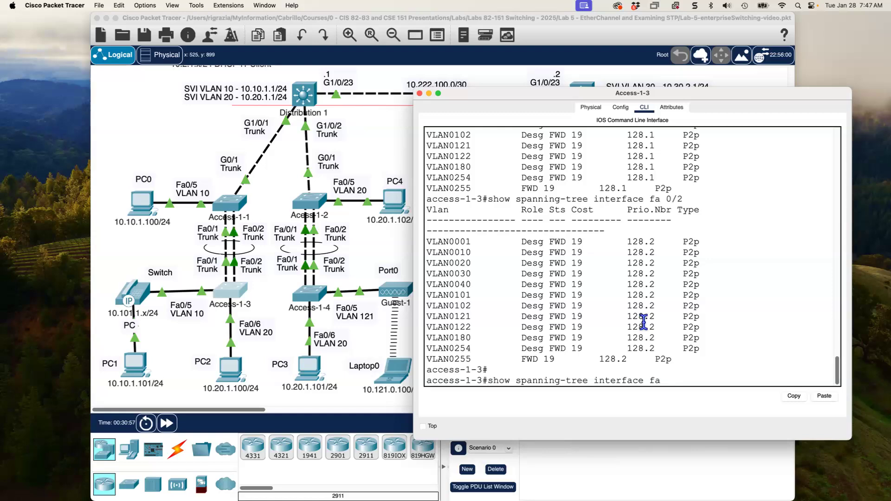
text(port)
key(Tab)
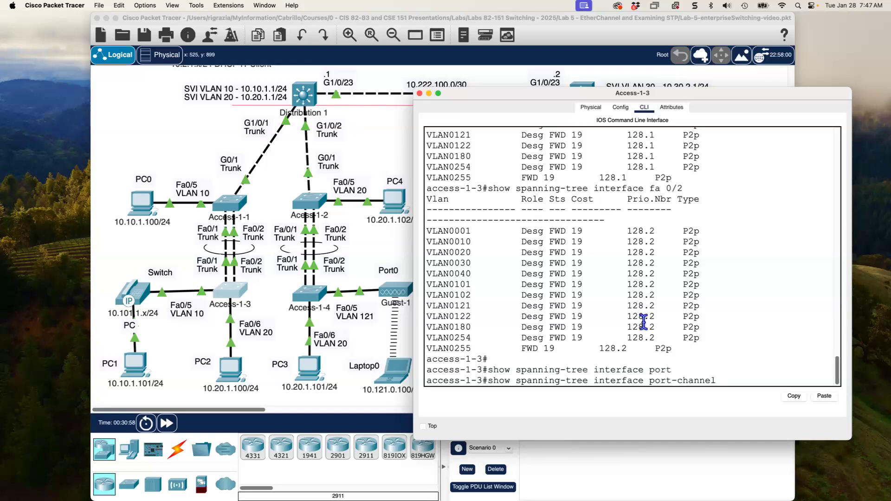
text(1)
key(Return)
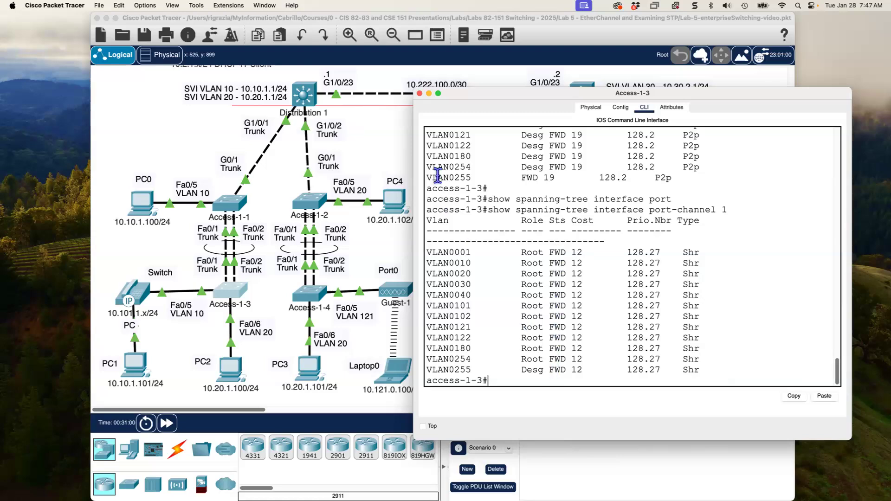
- Return to the topology, open Access-1-1's CLI and enlarge its window
click(376, 144)
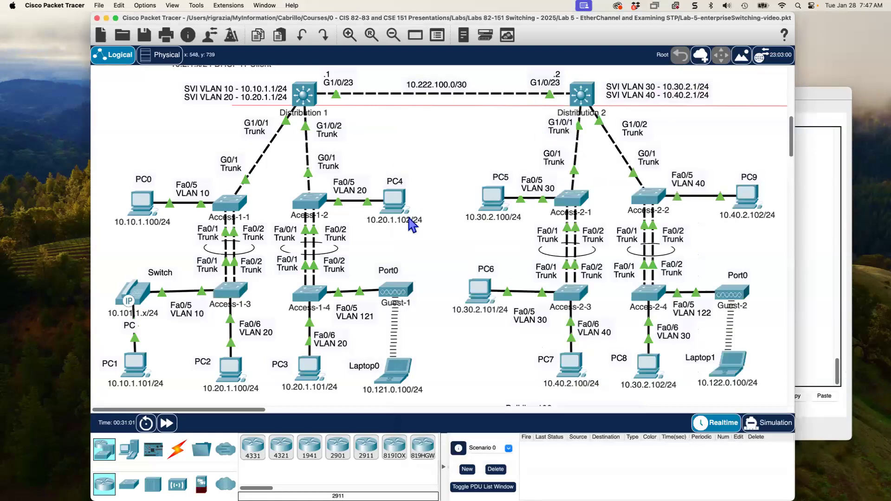
mouse_move(398, 238)
scroll(402, 182, up, 2)
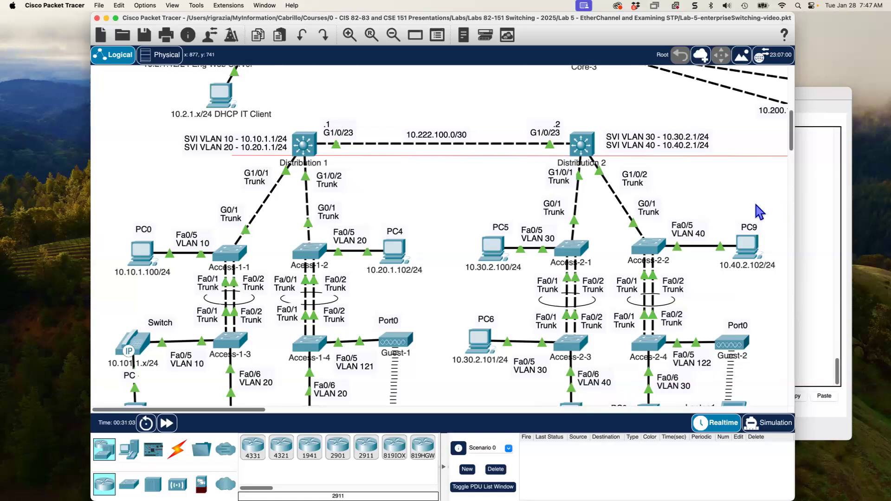
scroll(661, 222, down, 4)
scroll(661, 222, up, 2)
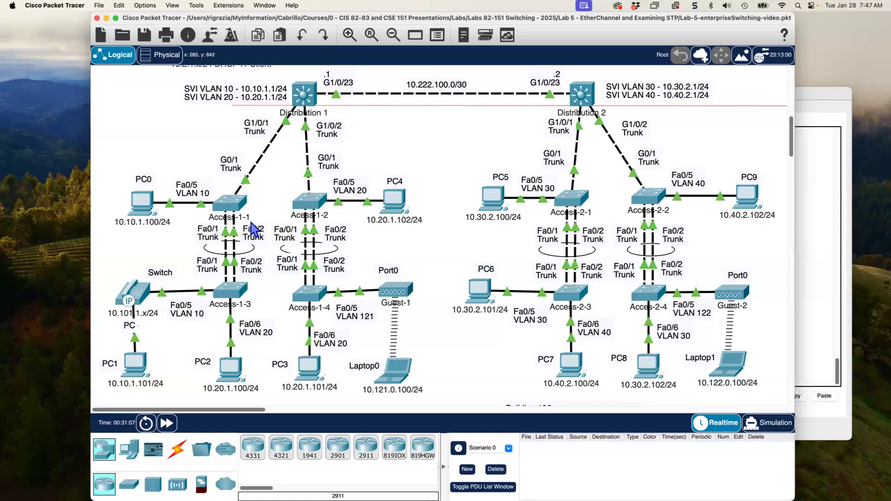
click(228, 204)
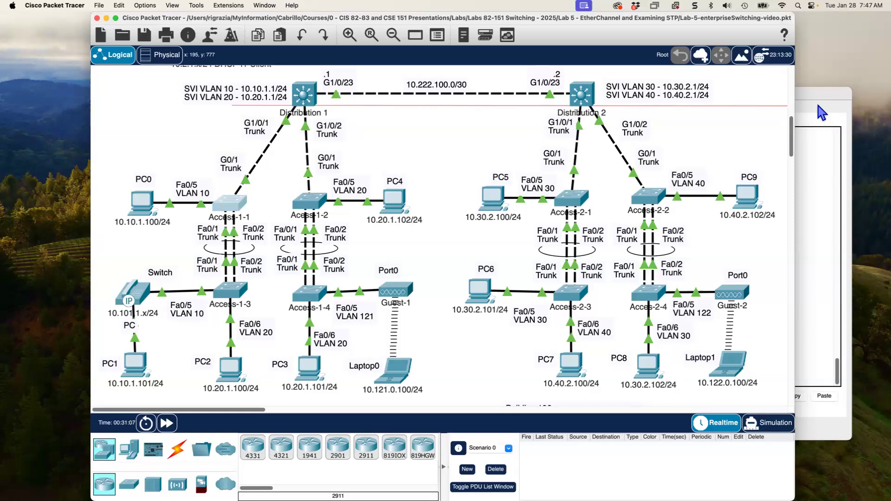
drag(645, 83, 604, 24)
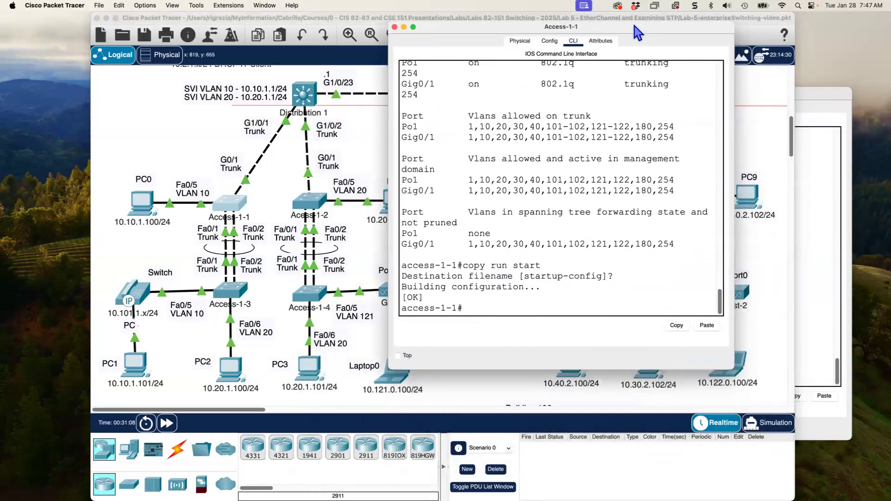
drag(736, 367, 822, 381)
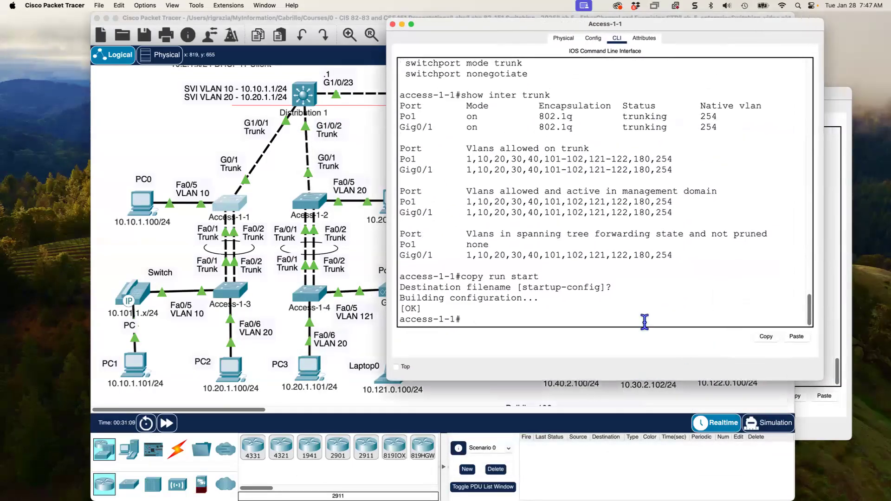
- Run show etherchannel on Access-1-1 and examine the group, group state, ports, port-channels and protocol entries
text(show etherchannel)
key(Return)
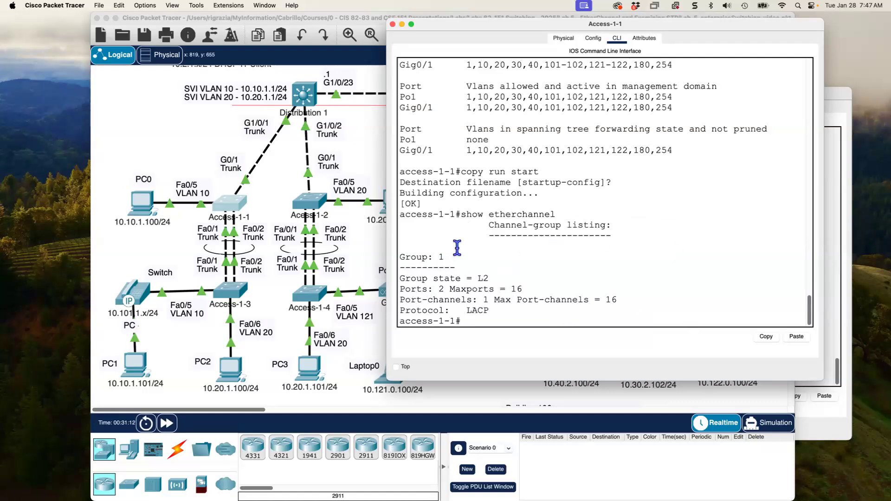
drag(408, 255, 441, 261)
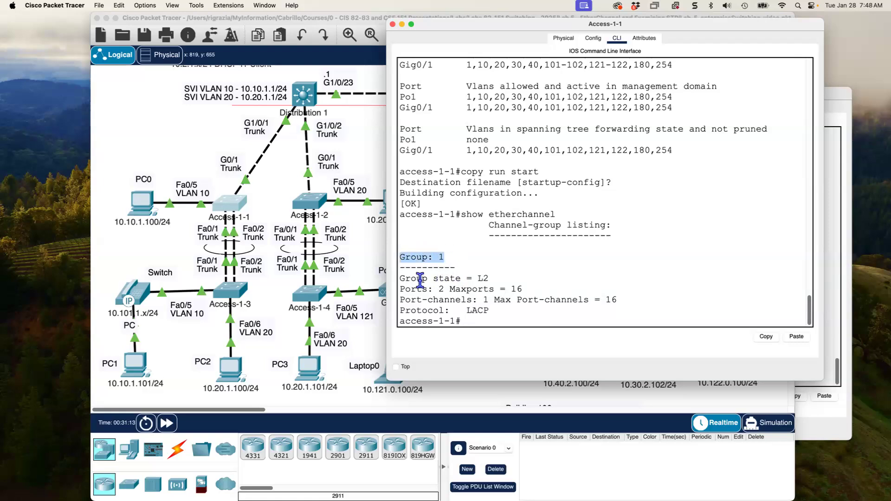
drag(490, 279, 466, 275)
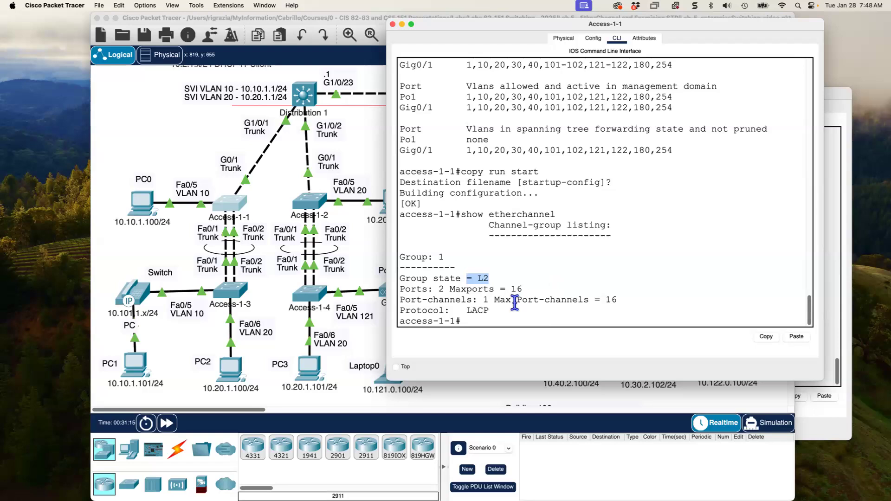
drag(520, 290, 508, 289)
drag(489, 299, 400, 299)
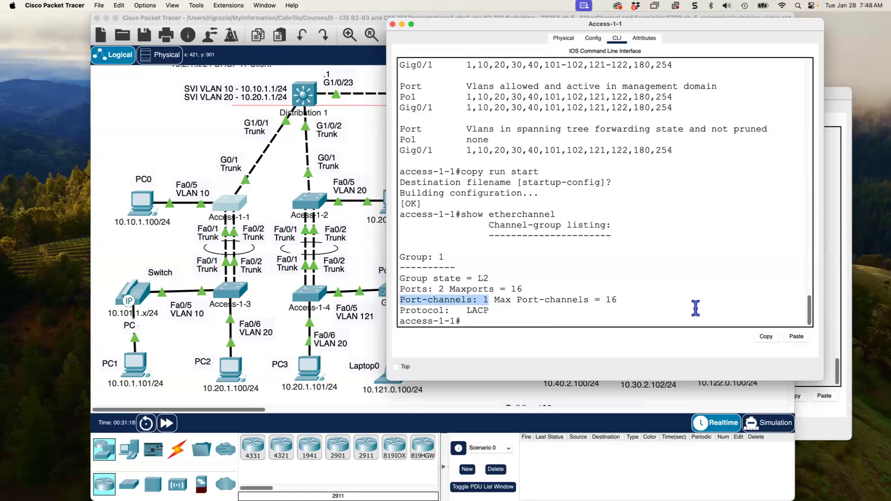
double_click(477, 311)
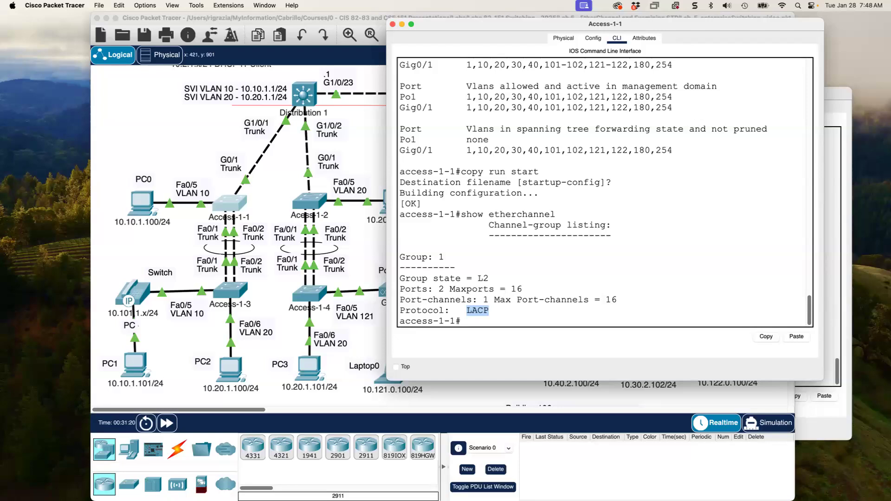
- Run show etherchannel summary on Access-1-1 and review the flags legend and the number of channel-groups in use
click(540, 318)
key(Return)
key(Up)
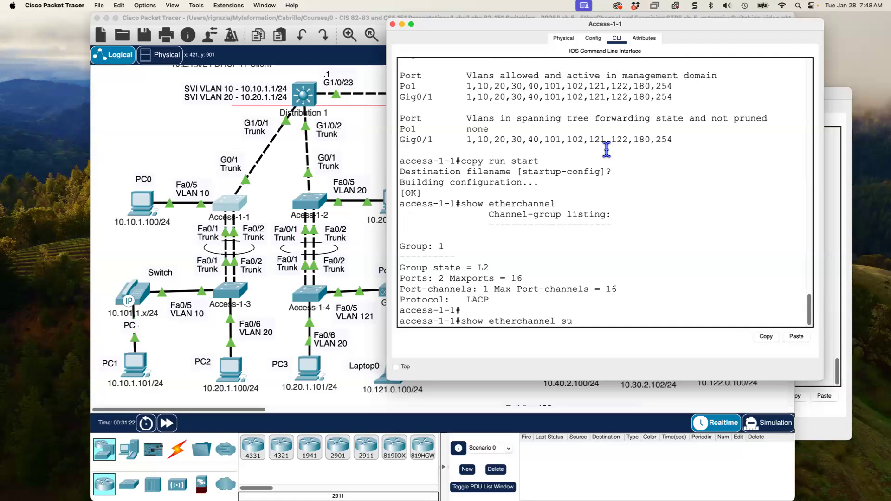
text(summary)
key(Return)
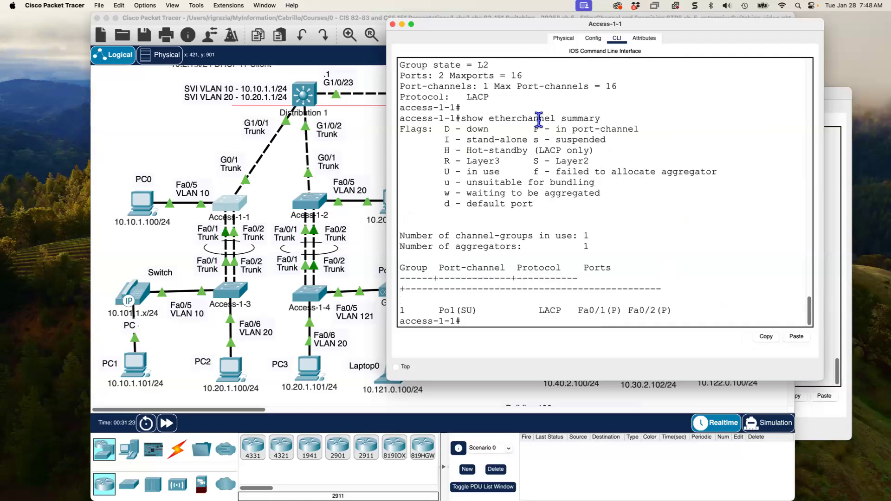
drag(459, 119, 610, 119)
drag(534, 205, 399, 129)
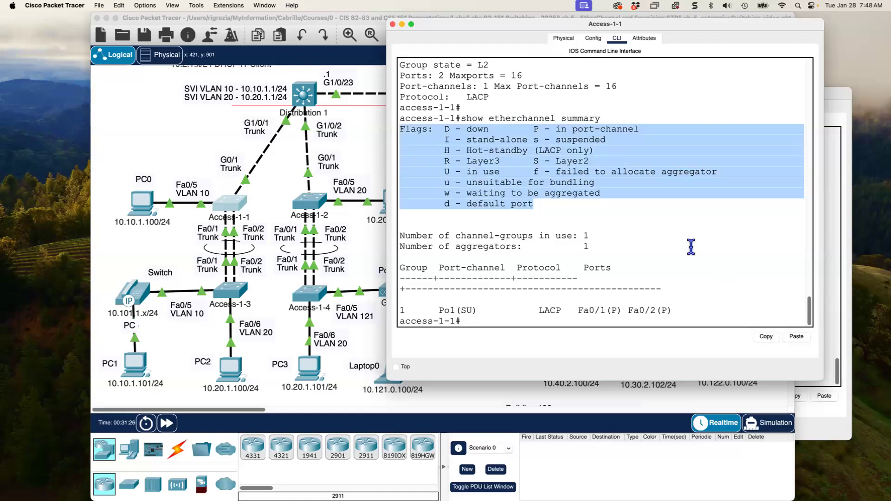
click(649, 232)
drag(597, 234, 455, 236)
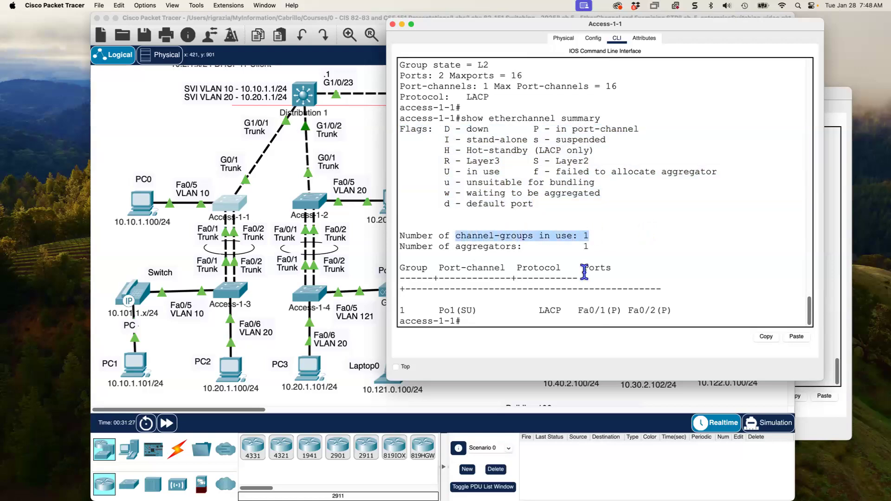
scroll(551, 272, down, 1)
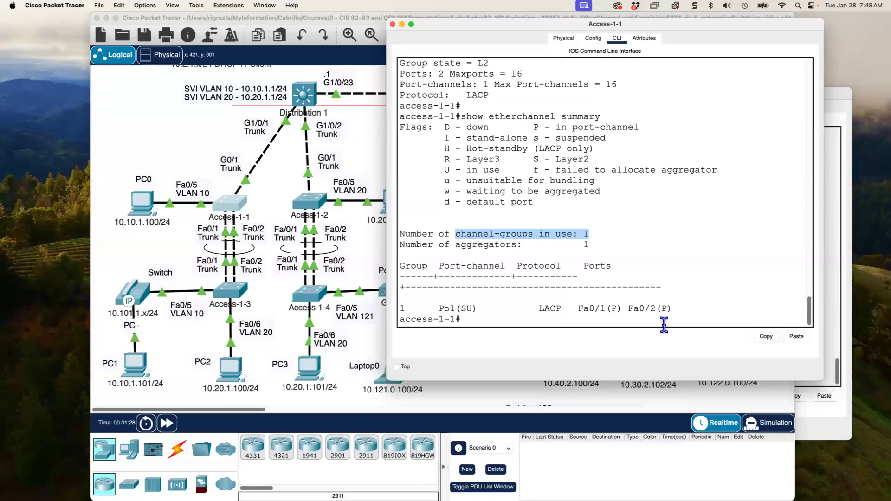
- Examine the group 1 row of the summary, matching the port-channel and member port flags against the legend and checking the protocol
click(402, 308)
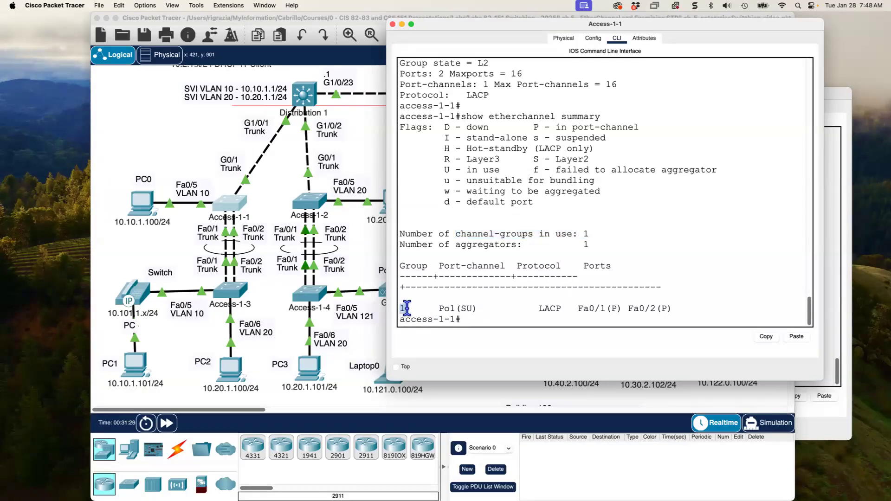
double_click(447, 308)
drag(534, 159, 589, 159)
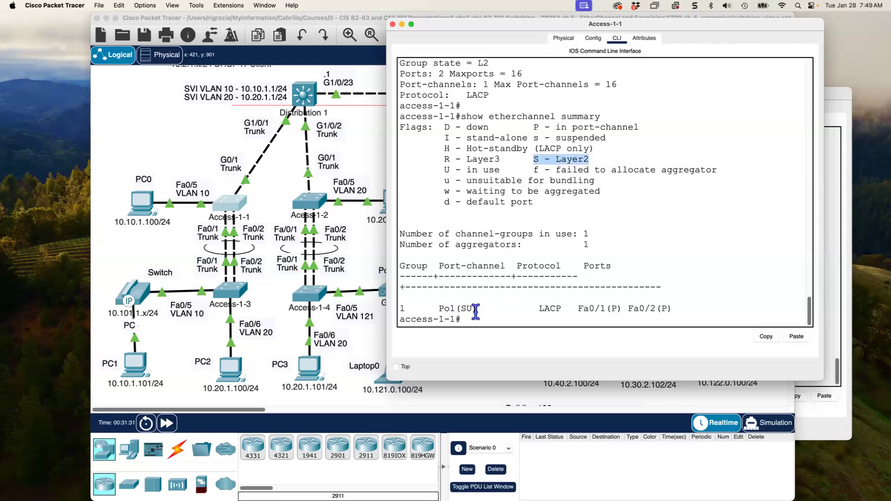
drag(467, 310, 471, 310)
drag(443, 170, 497, 172)
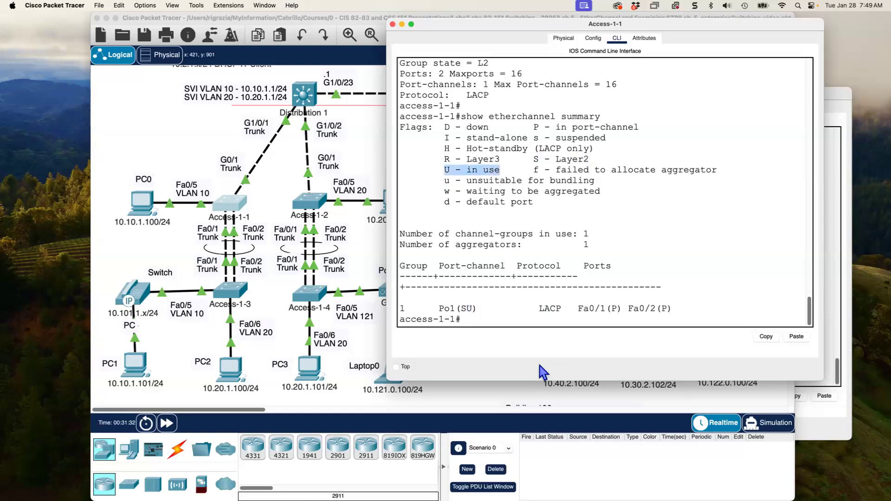
double_click(551, 309)
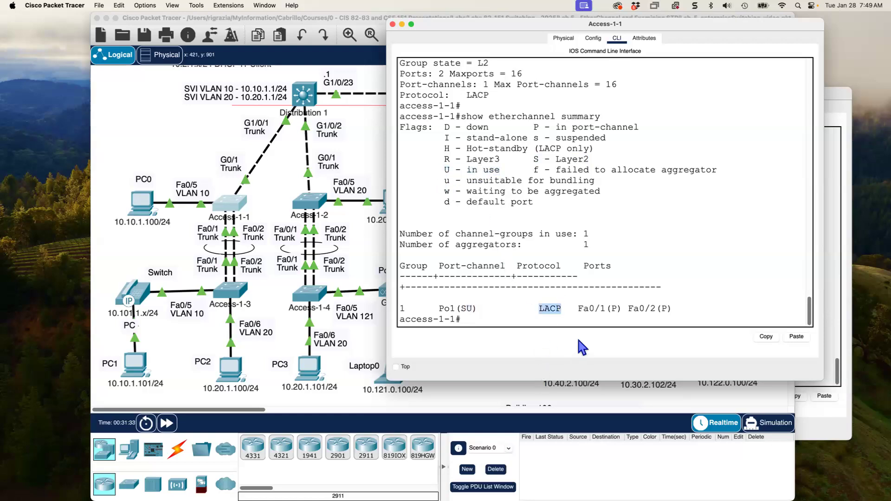
drag(582, 310, 649, 309)
double_click(614, 309)
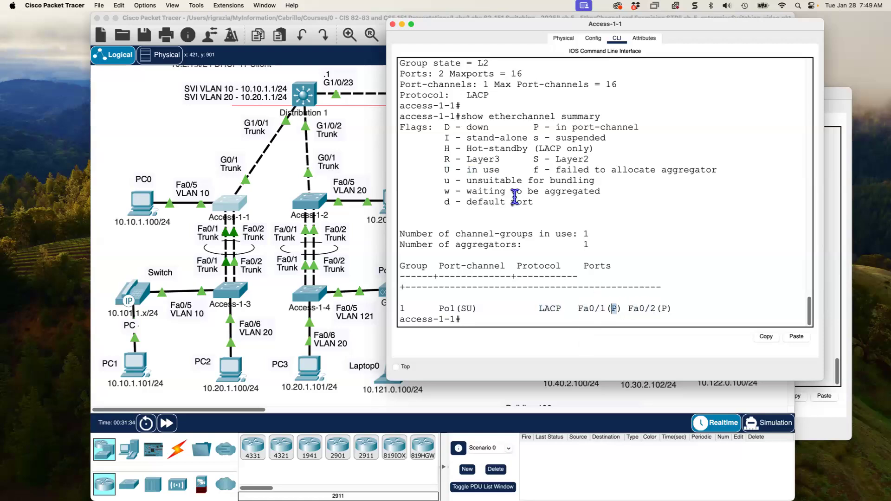
drag(532, 126, 635, 127)
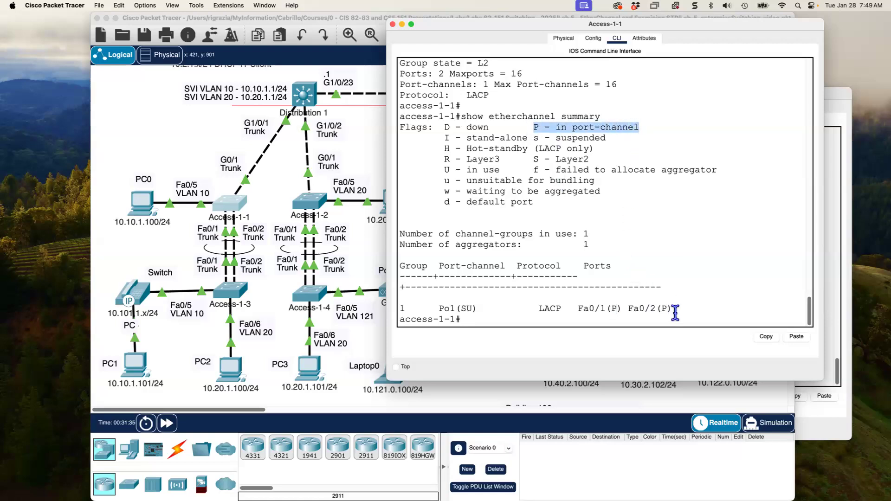
- Run show etherchannel port-channel on Access-1-1, page through the port-channel details and member ports, and close the window
drag(677, 309, 400, 309)
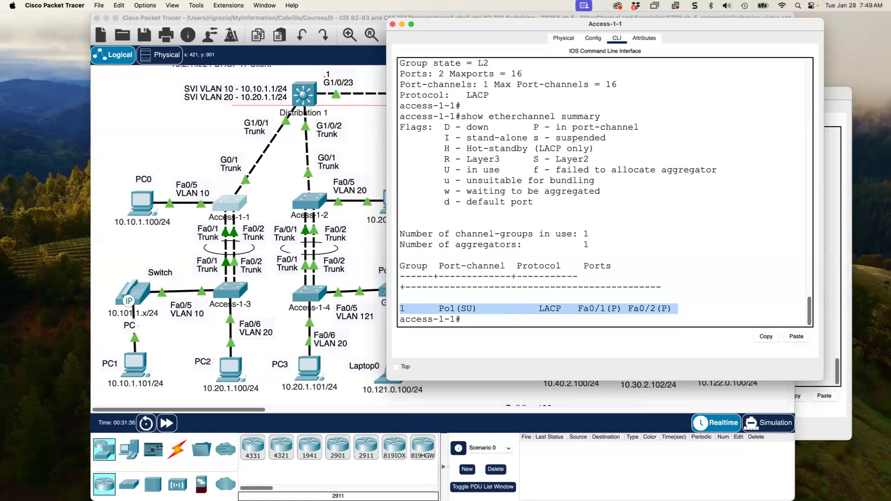
click(634, 293)
key(Return)
key(Return)
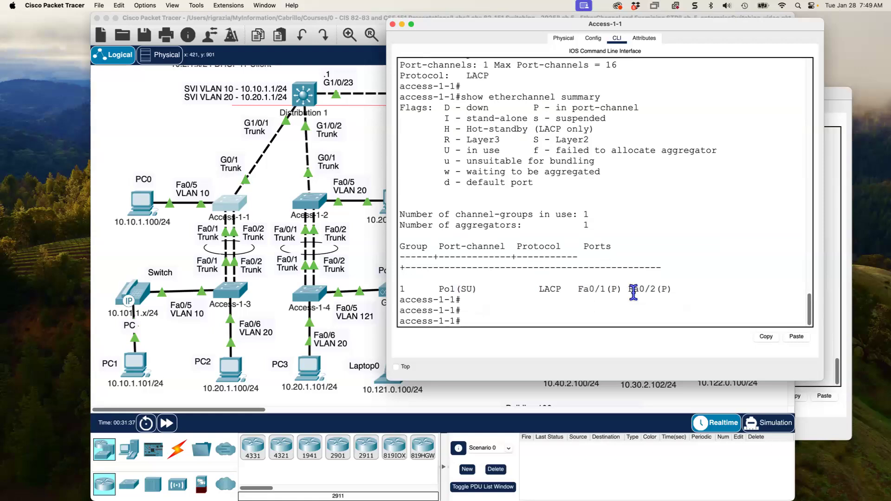
text(show ethernchannel)
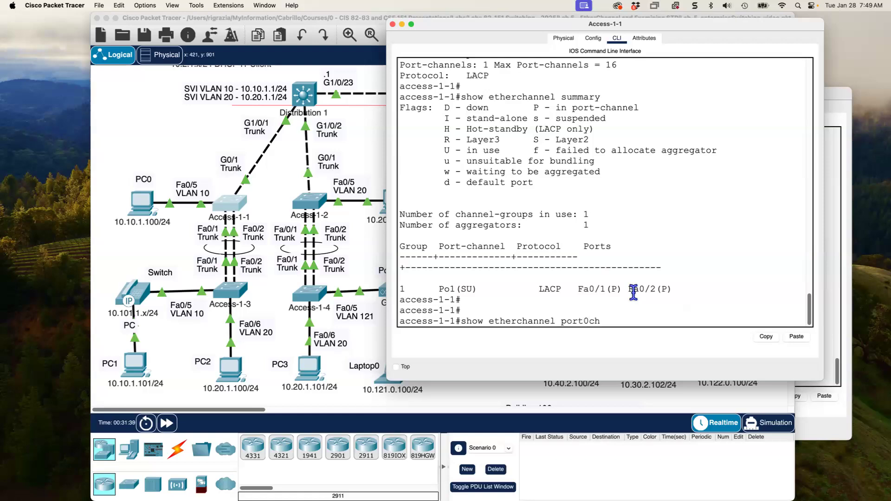
text( port-channel)
key(Return)
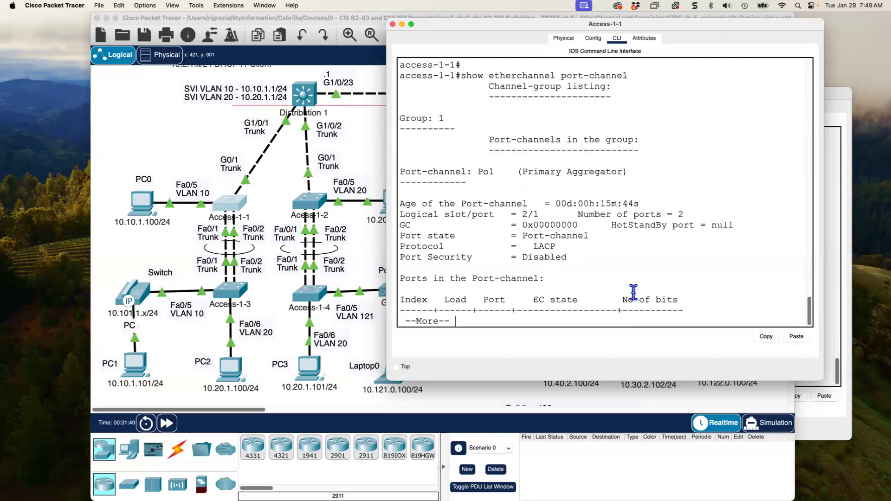
key(space)
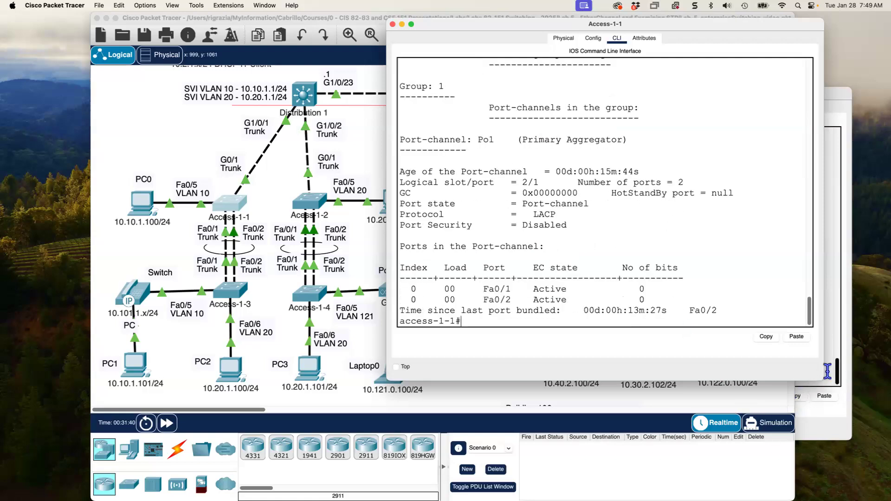
drag(823, 379, 839, 398)
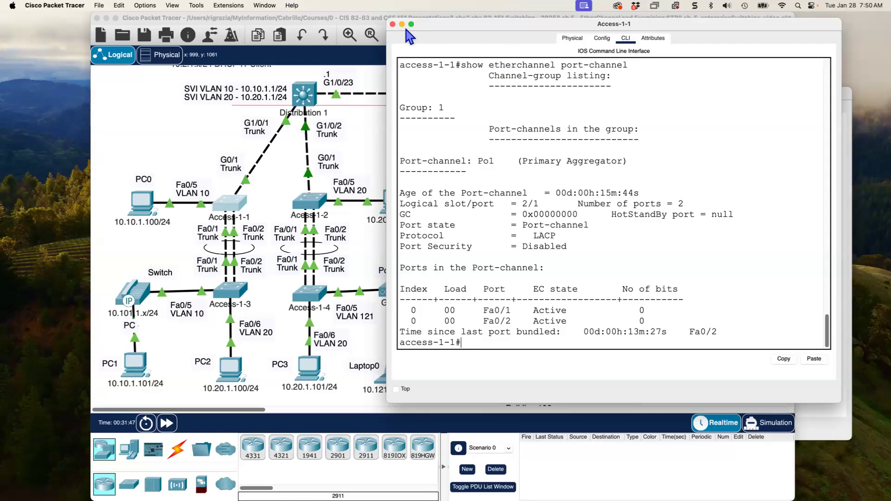
click(392, 24)
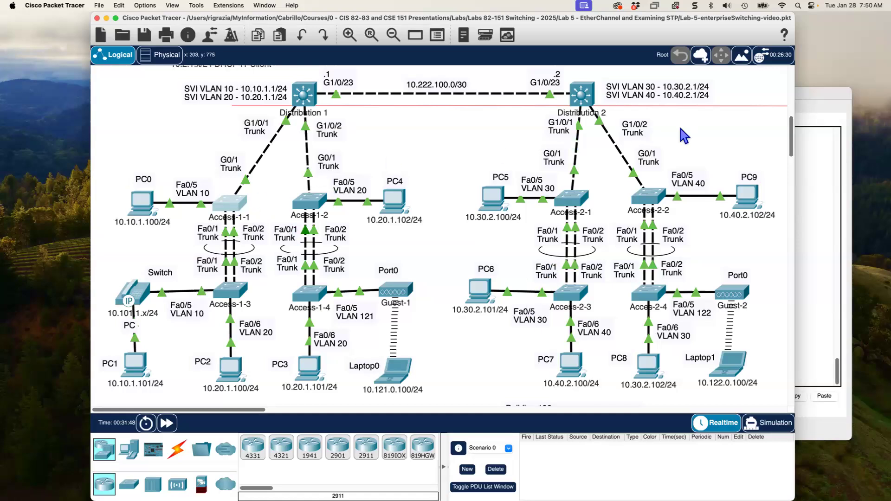
- Reopen Access-1-1's CLI in an enlarged window and run show etherchannel load-balance
click(228, 208)
drag(417, 125, 509, 40)
drag(746, 377, 868, 407)
key(Return)
key(Return)
text(show ether)
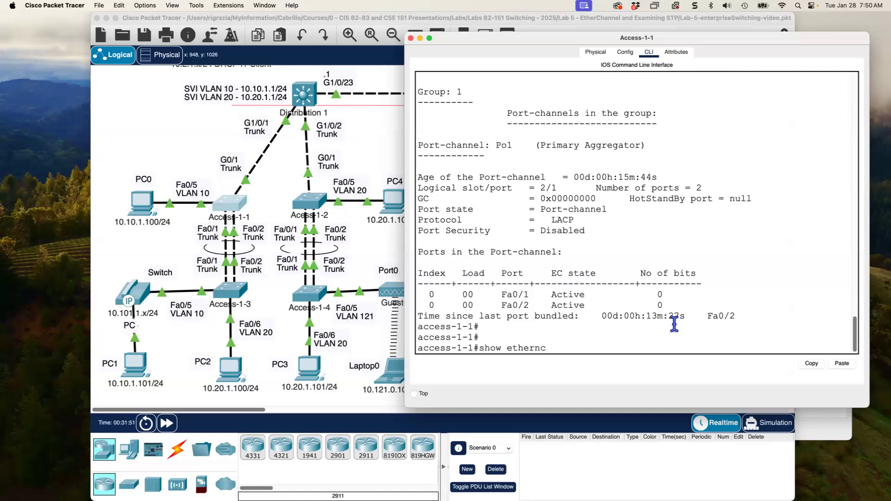
text(channel load-balance)
key(Return)
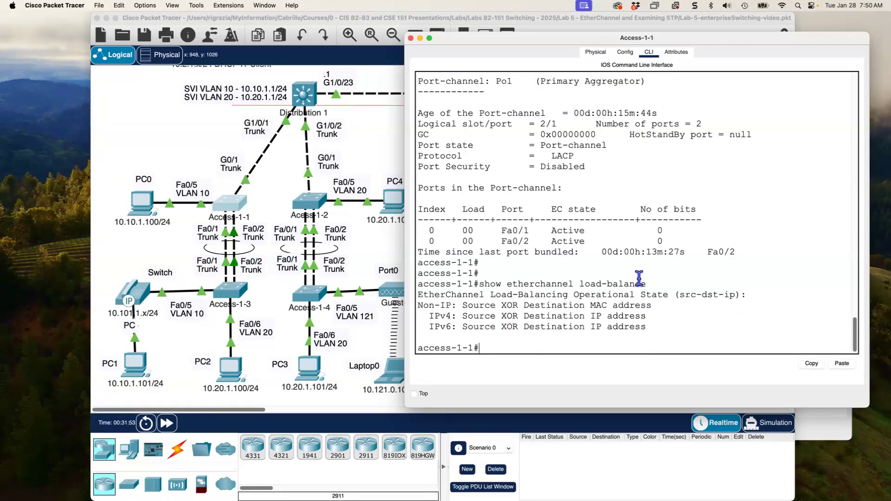
- Examine the load-balancing operational state and the methods listed for IPv4 and IPv6 traffic
drag(678, 295, 737, 295)
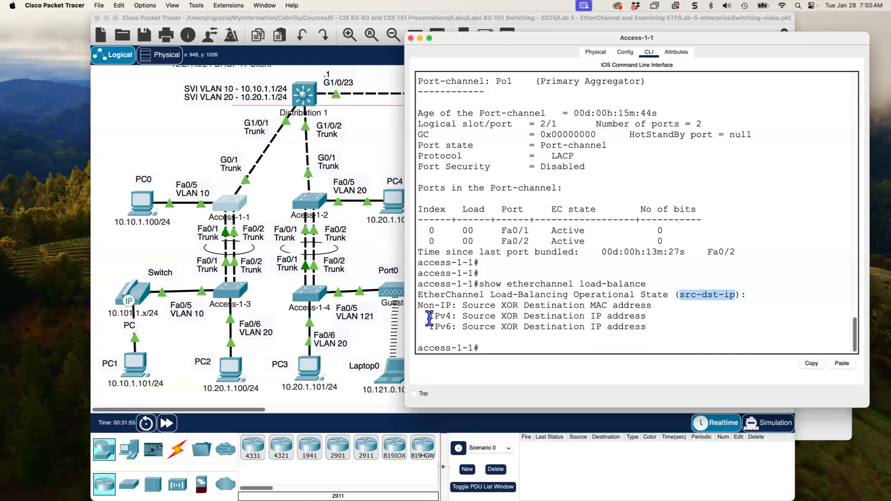
click(548, 333)
drag(549, 333, 405, 317)
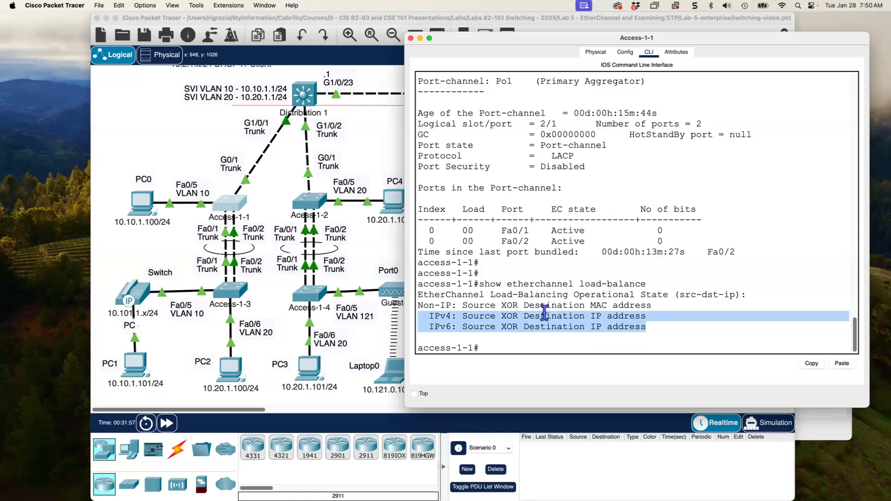
double_click(510, 317)
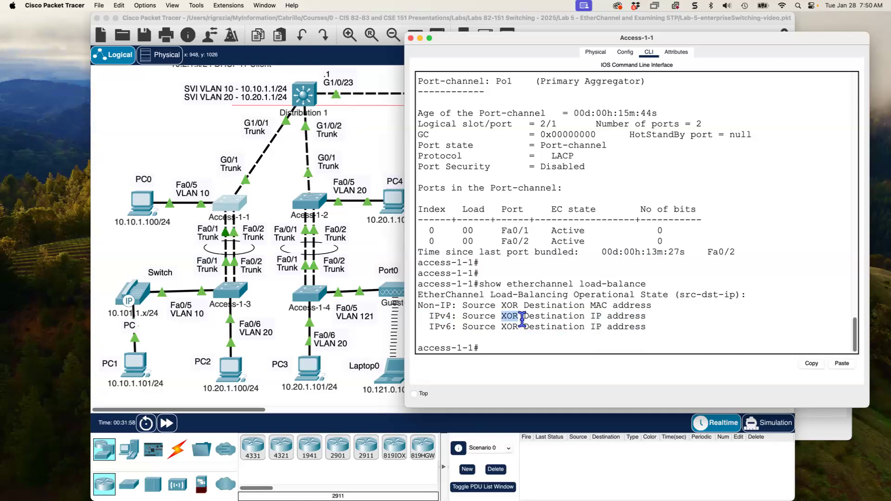
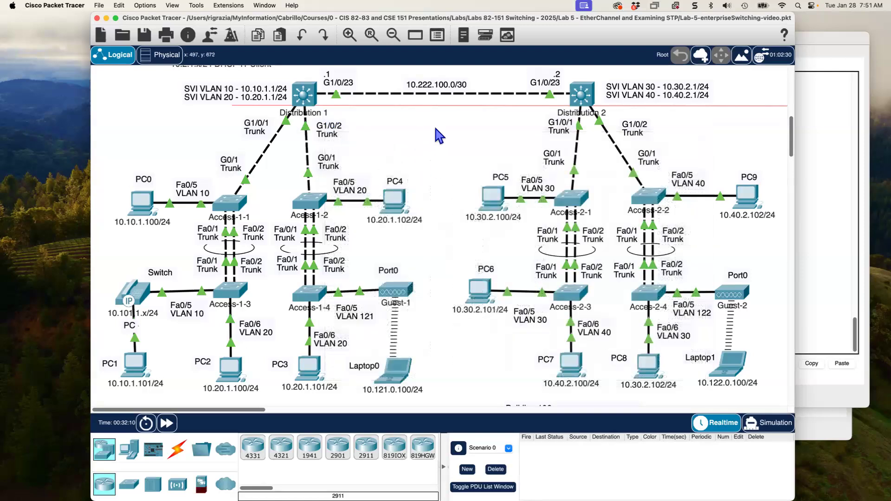
click(179, 455)
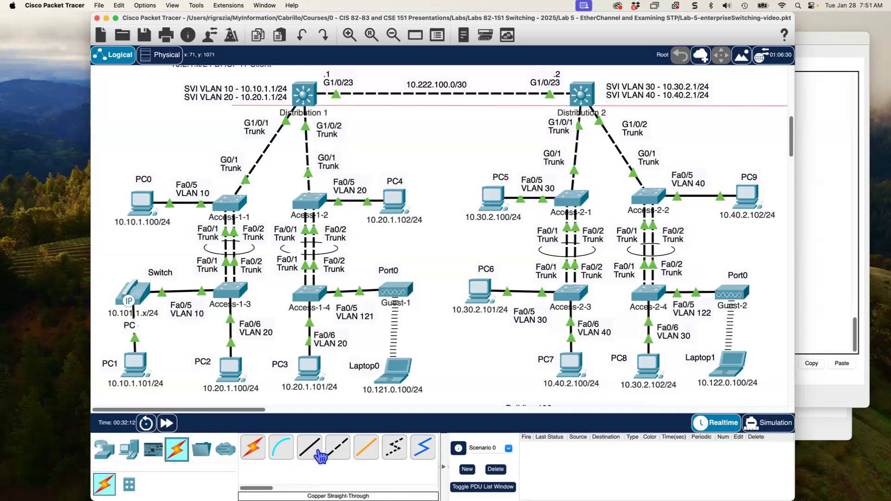
click(338, 456)
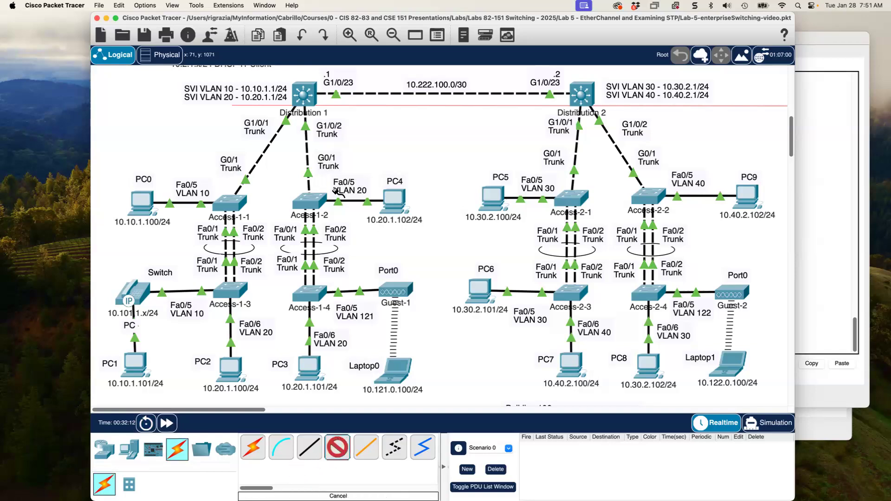
click(312, 104)
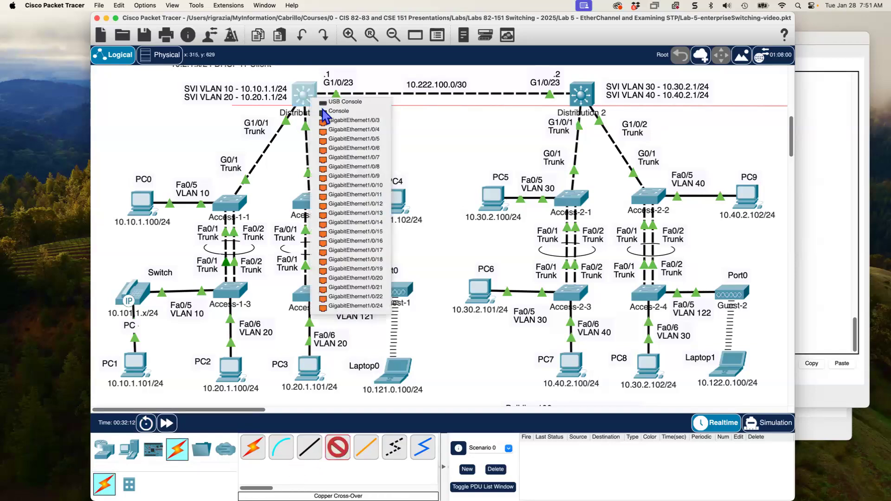
click(364, 305)
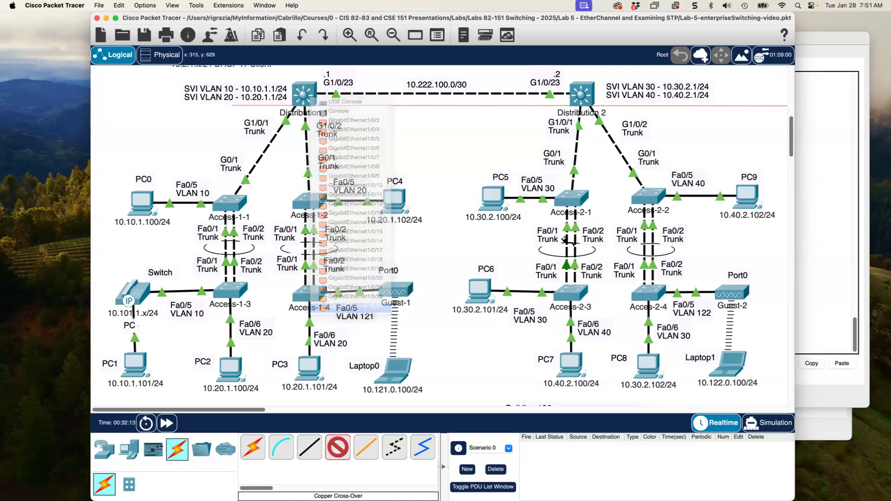
click(580, 102)
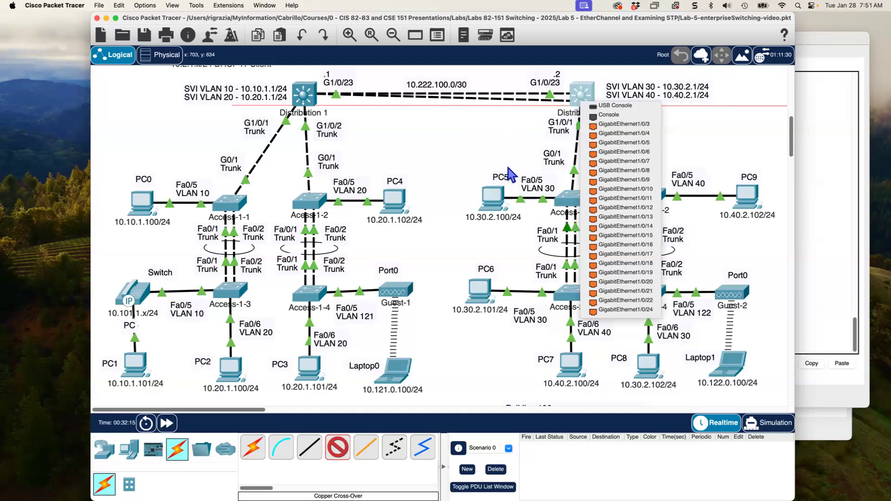
click(469, 171)
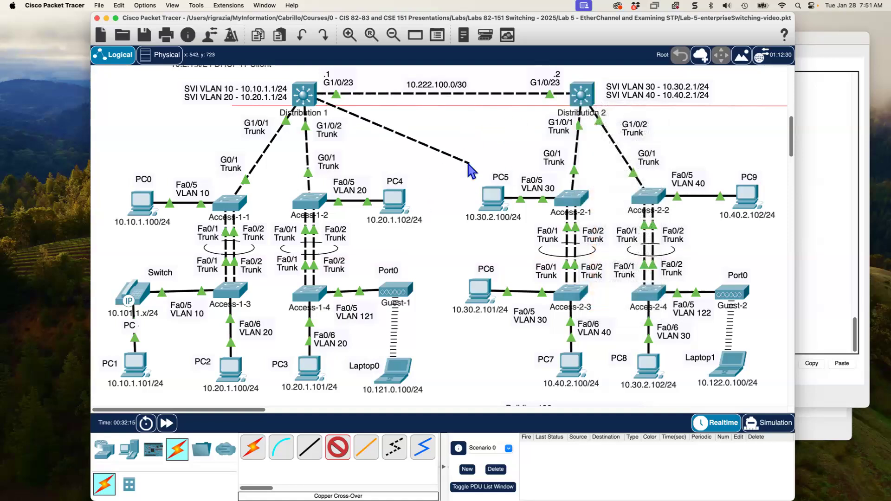
key(Escape)
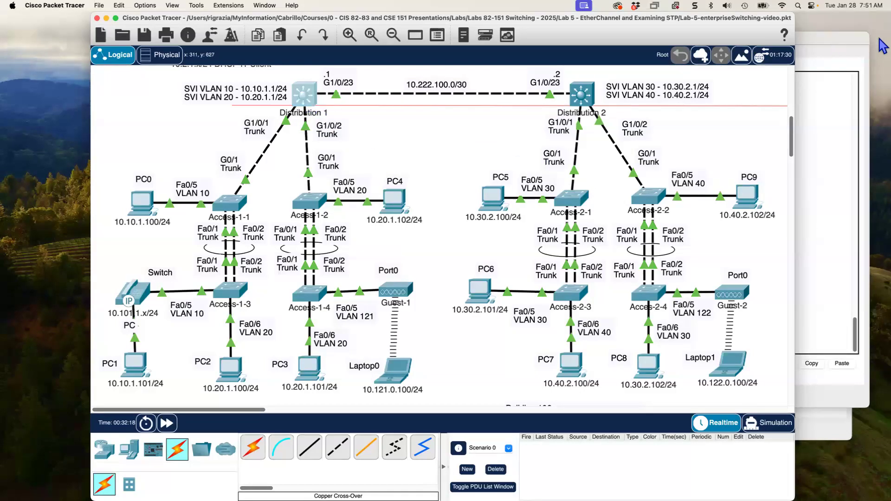
- Bring up an enlarged Distribution 1 CLI window and close the Access-1-1 and Access-1-3 windows
click(824, 39)
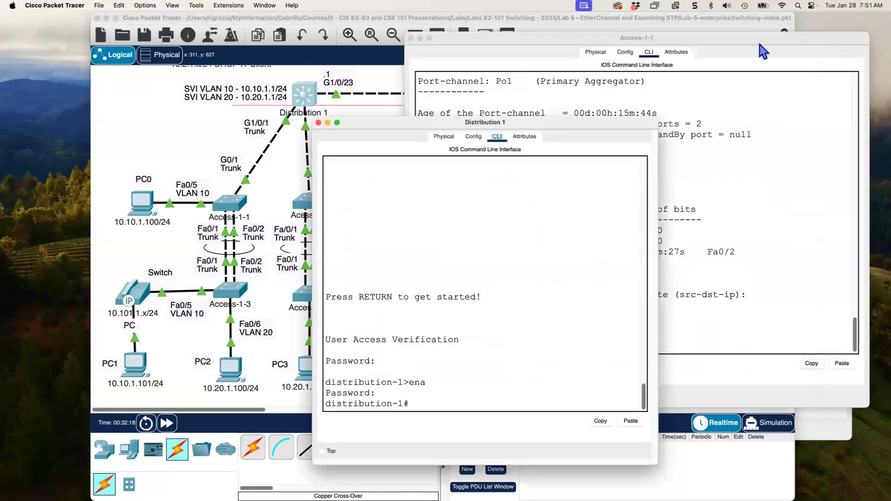
click(411, 38)
click(812, 93)
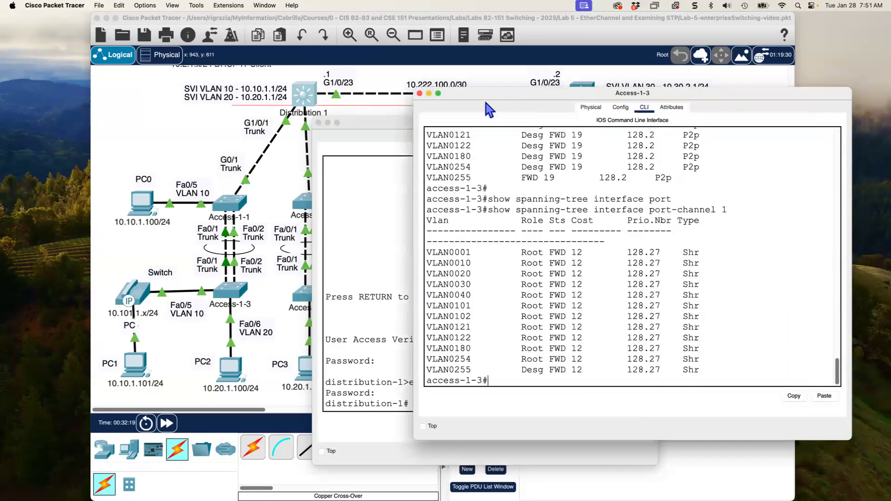
click(420, 93)
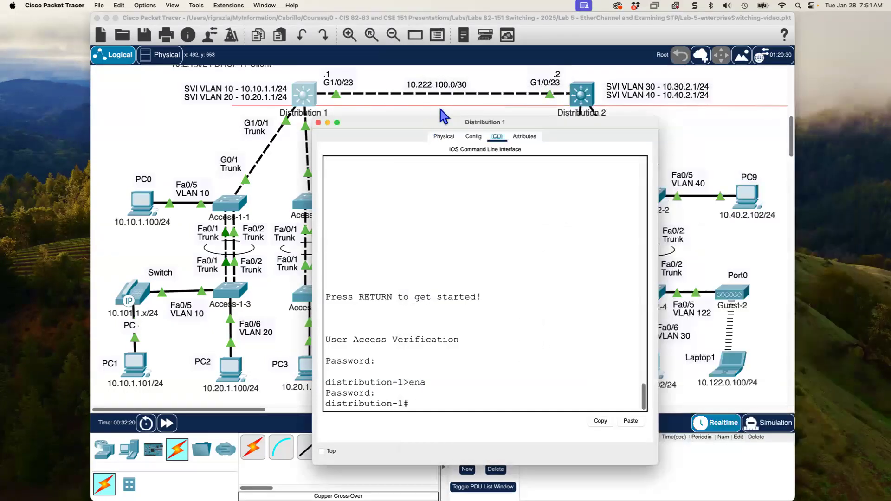
drag(441, 122, 495, 113)
drag(708, 457, 877, 483)
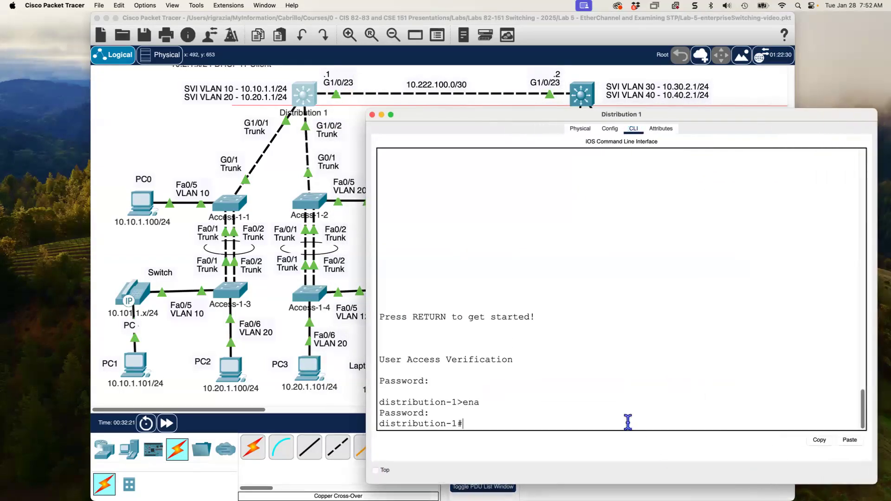
- Run show ip interface brief on Distribution 1, page to the end and examine the GigabitEthernet1/0/23 entry
text(ip)
key(BackSpace)
text(ief)
key(Return)
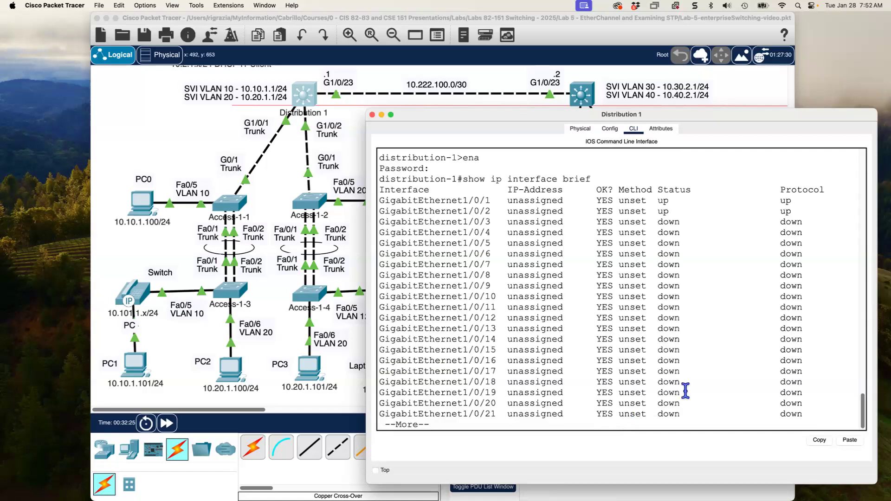
key(space)
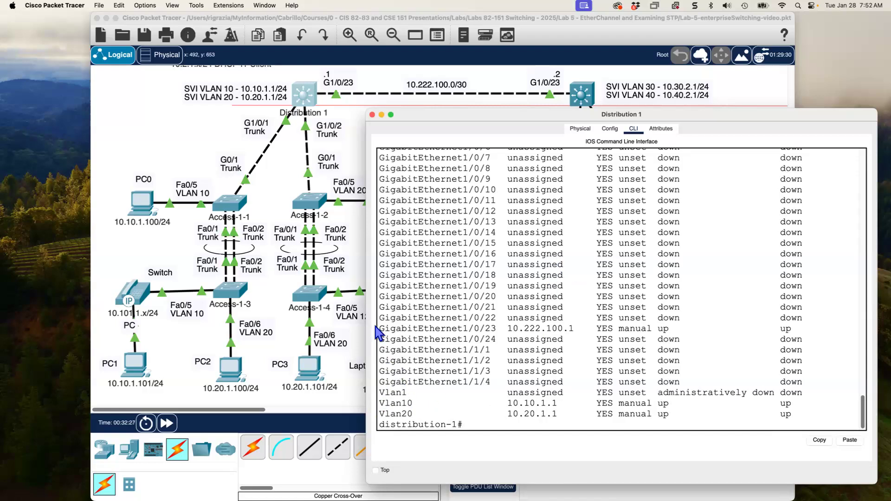
drag(378, 329, 825, 330)
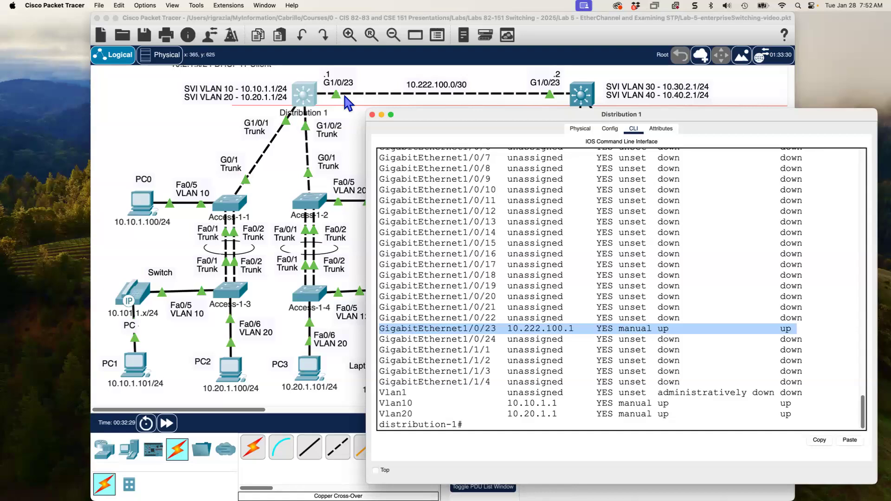
- Run show ip route on Distribution 1 and examine the 10.222.100.0/30 route and its exit interface
click(493, 242)
text(sho w)
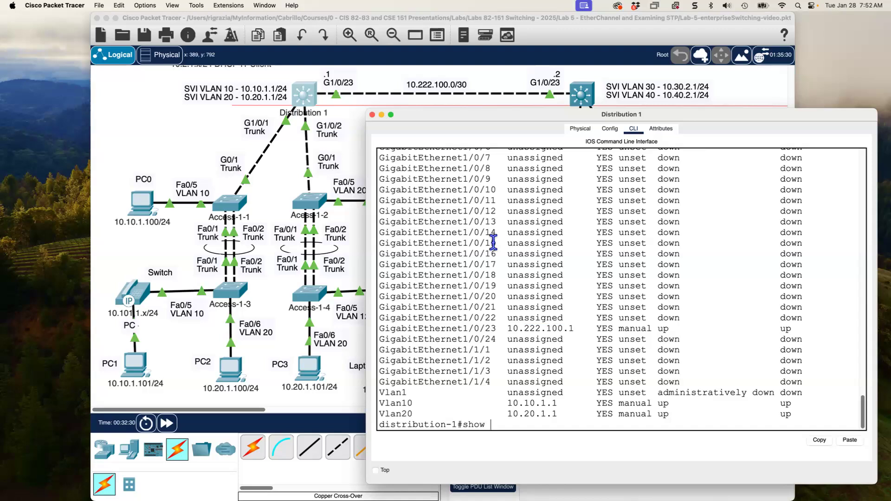
text(ip route)
key(Return)
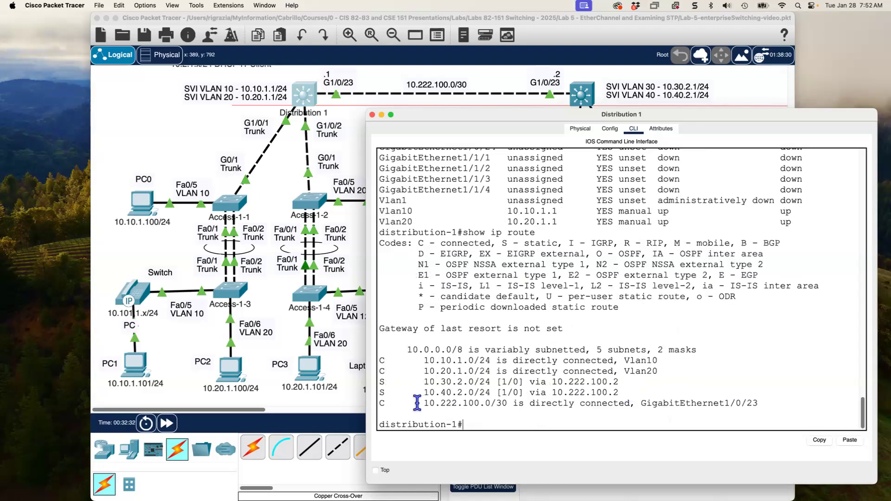
drag(768, 409, 375, 403)
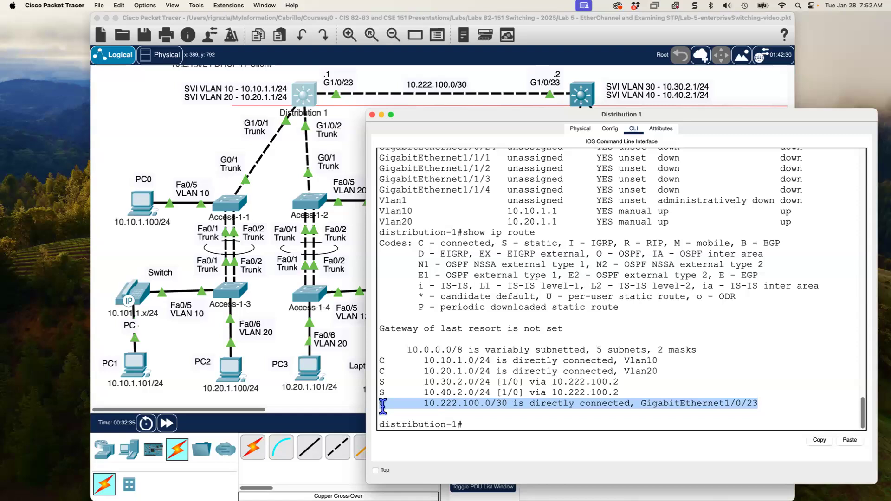
click(425, 406)
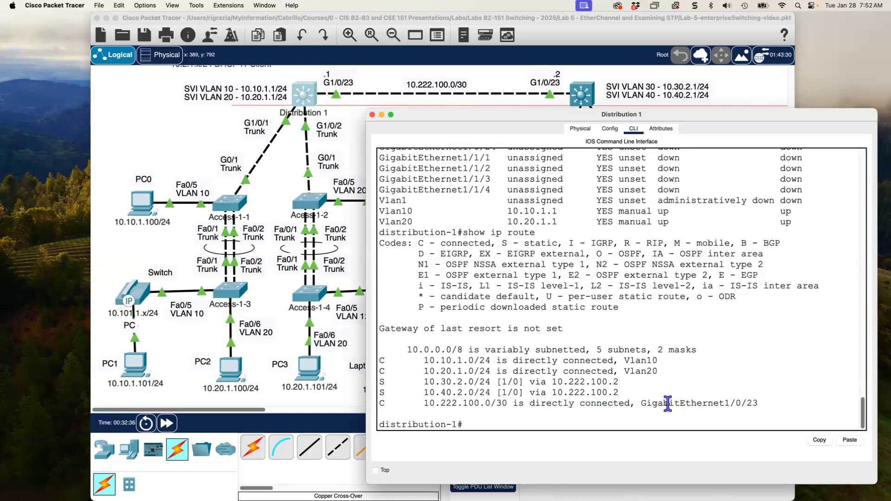
drag(642, 404, 762, 403)
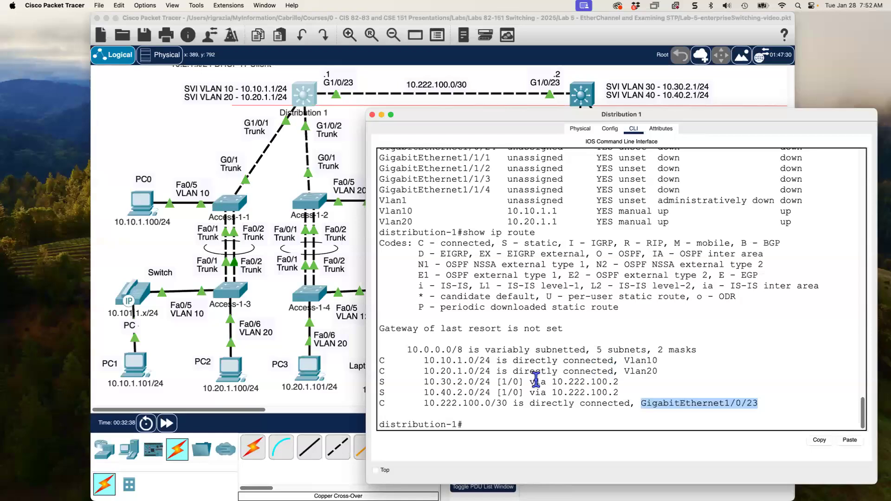
- Shut down interface range g 1/0/23-24 on Distribution 1 from configuration mode
click(498, 421)
text(con)
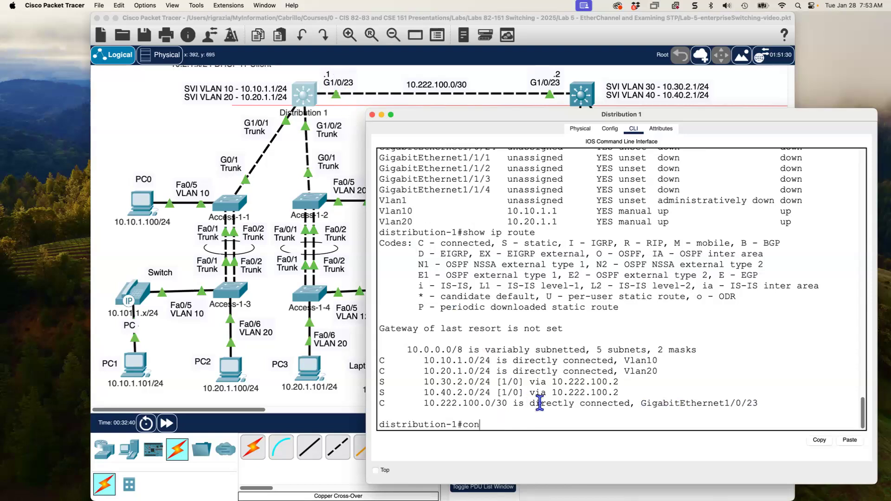
text(f t)
drag(539, 116, 544, 117)
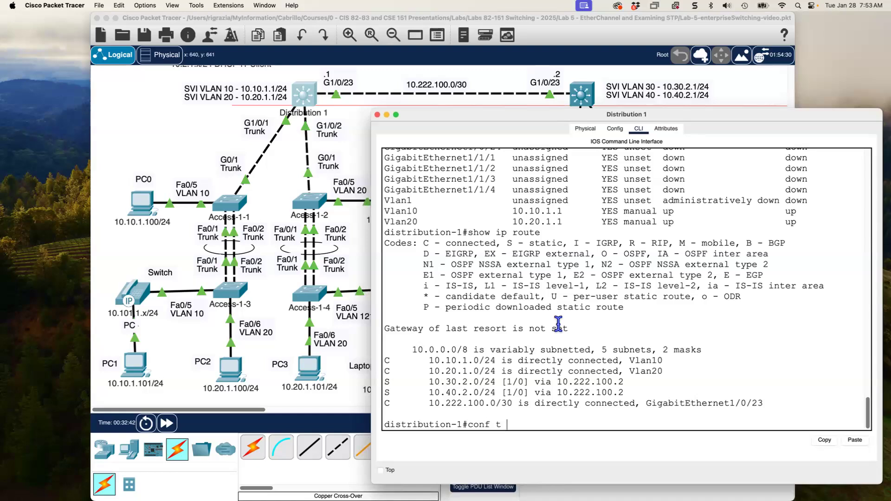
key(Return)
text(interface ra)
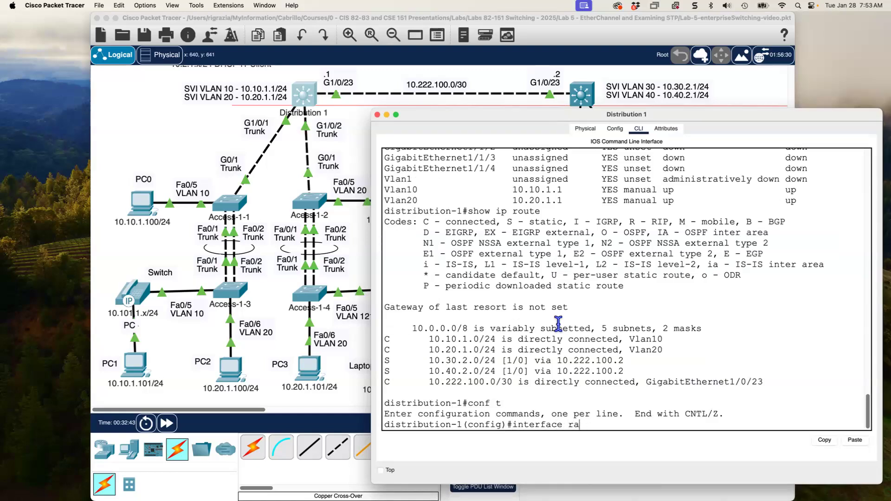
text(nge g 1/0/23-24)
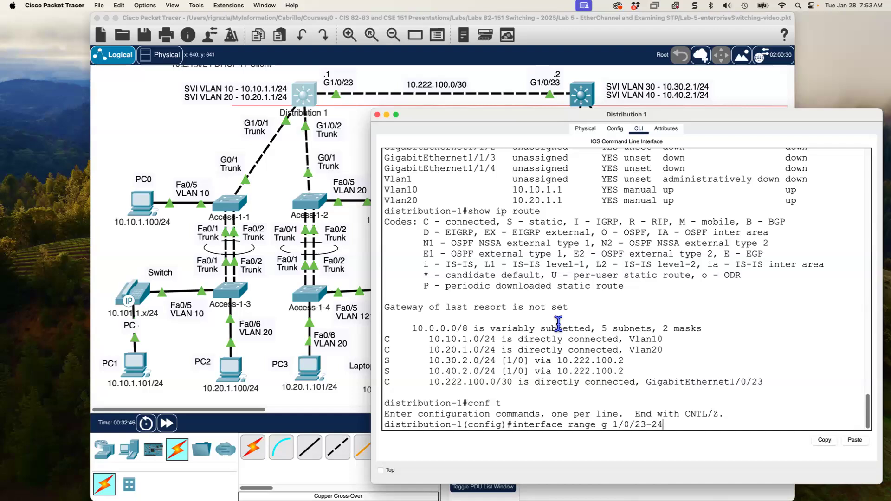
key(Return)
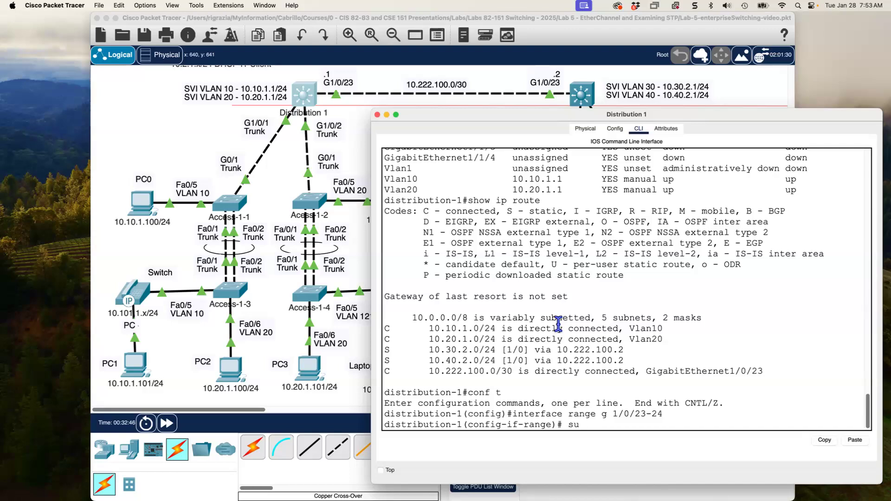
text(utdown)
key(Return)
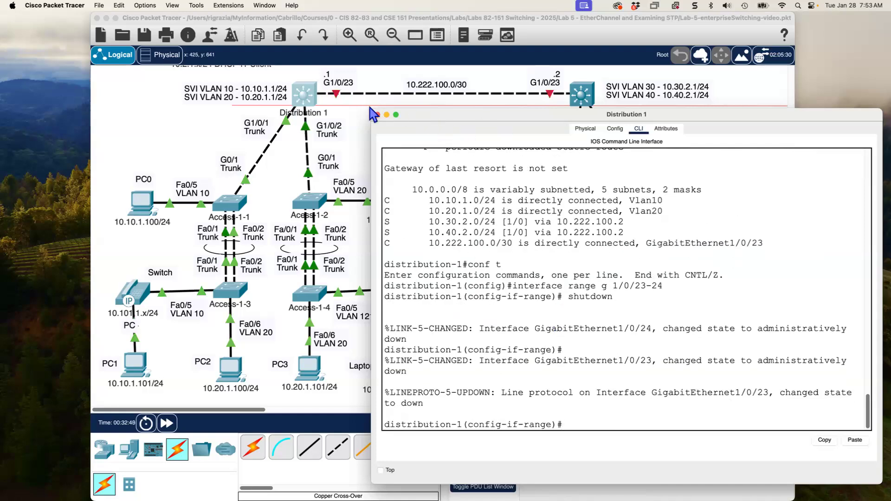
- Bring up the Distribution 2 CLI in a widened window arranged below the Distribution 1 window
click(581, 94)
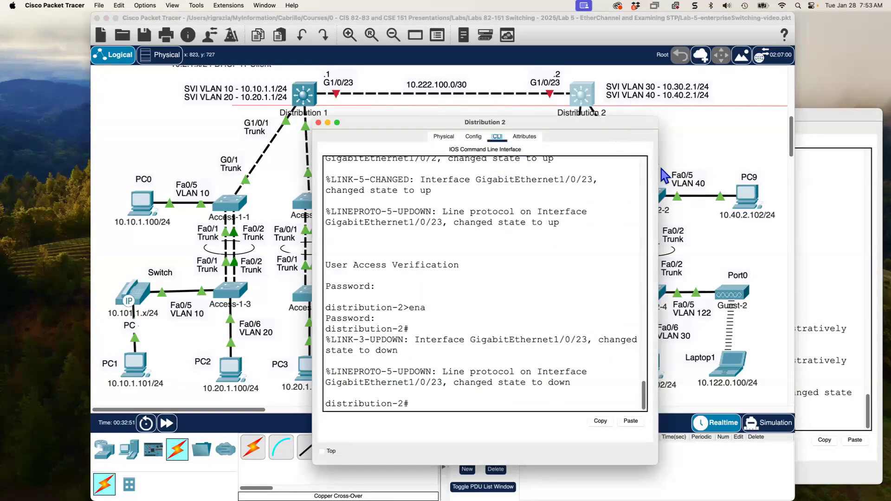
drag(616, 123, 726, 180)
drag(829, 119, 818, 71)
click(685, 457)
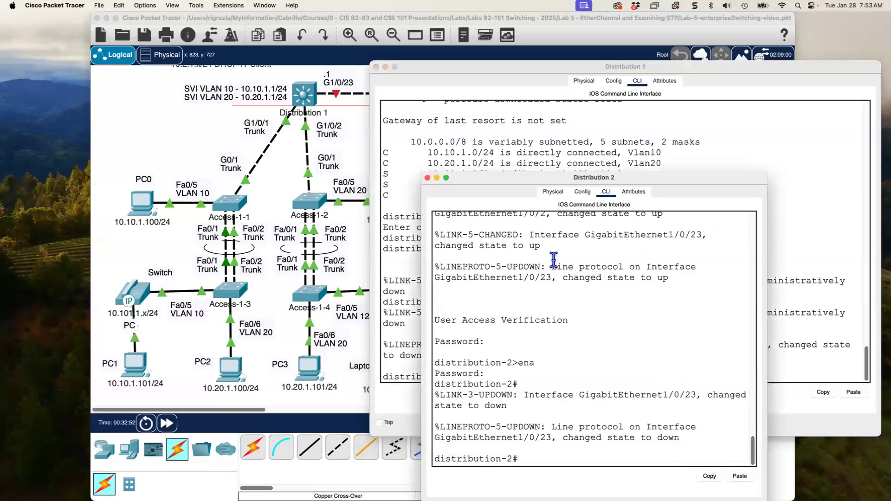
drag(456, 192, 408, 200)
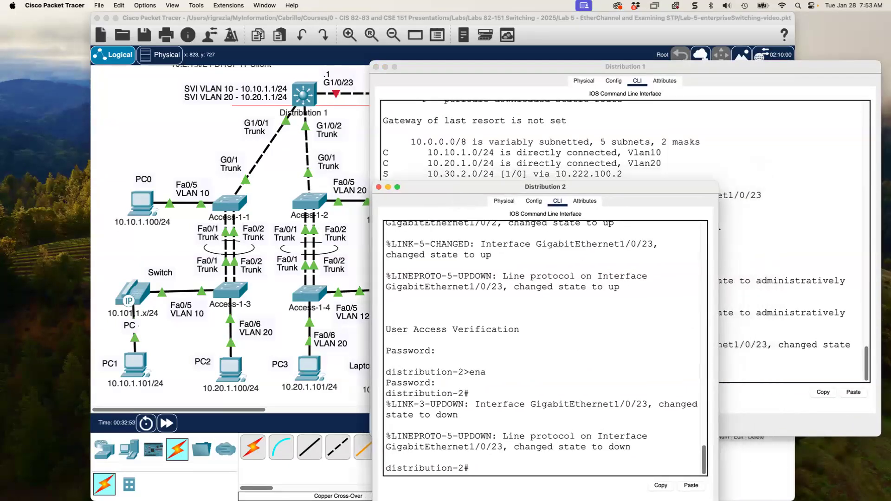
drag(719, 371, 878, 371)
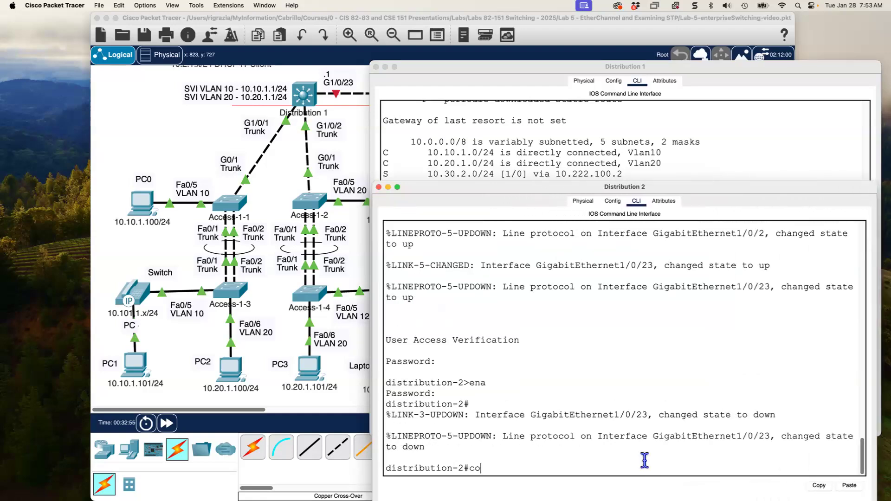
- Shut down interface range g 1/0/23-24 on Distribution 2 from configuration mode
text(t)
key(Return)
text(inter f)
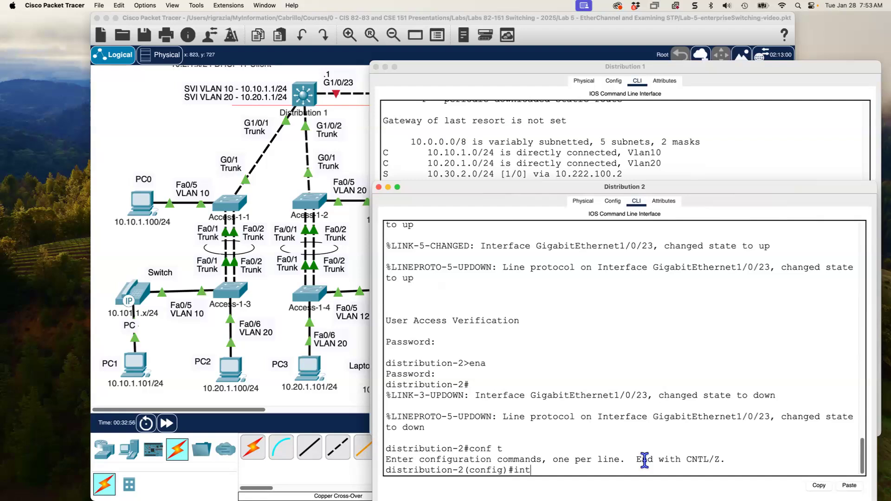
key(BackSpace)
key(BackSpace)
key(BackSpace)
text(range g 1/)
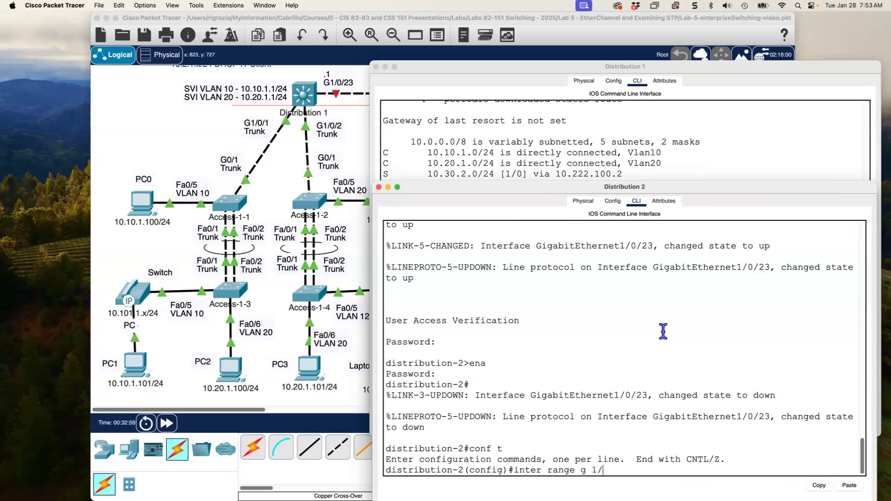
text(0/23-24)
key(Return)
text(shutdown)
key(Return)
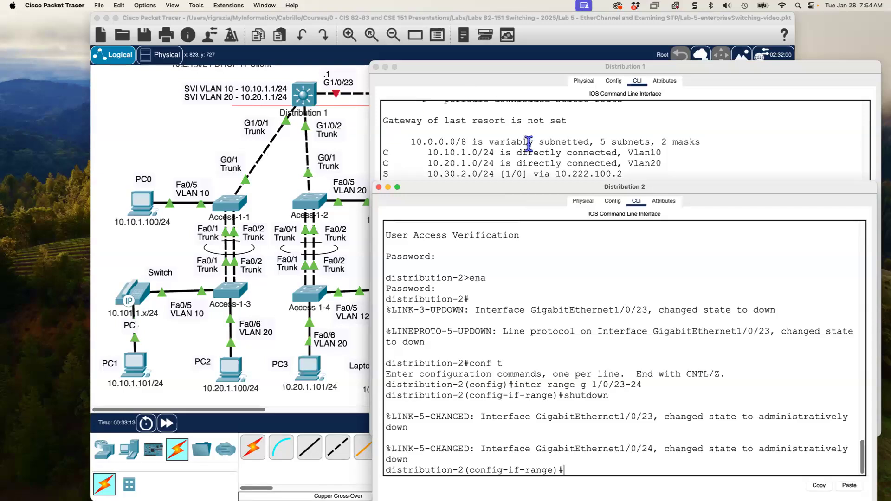
- Add a second Copper Cross-Over link between Distribution 1 and Distribution 2, using GigabitEthernet1/0/24 on both switches
click(190, 138)
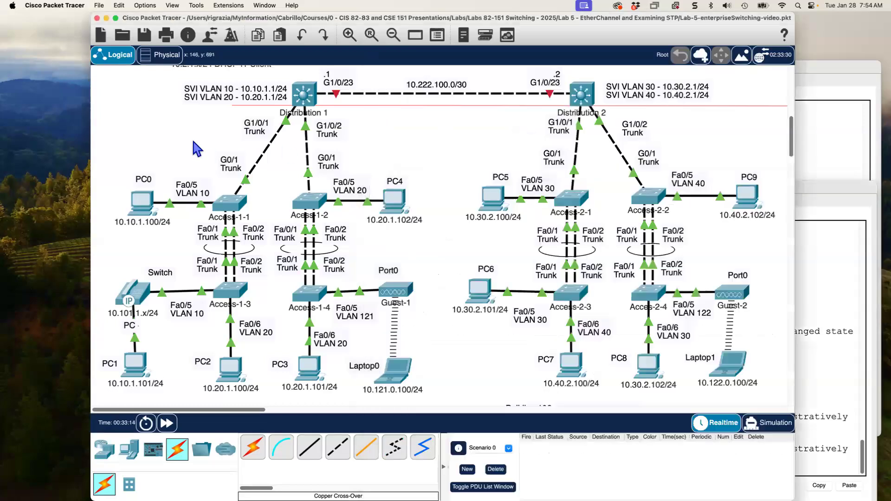
click(338, 449)
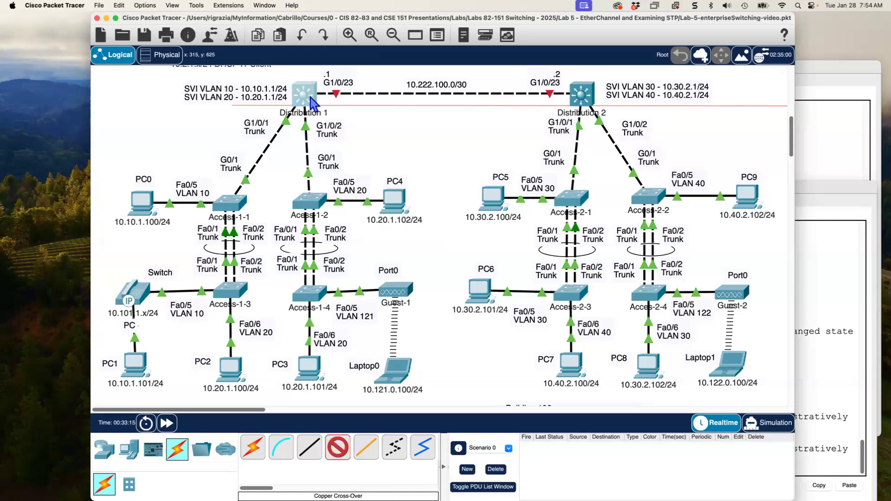
click(309, 95)
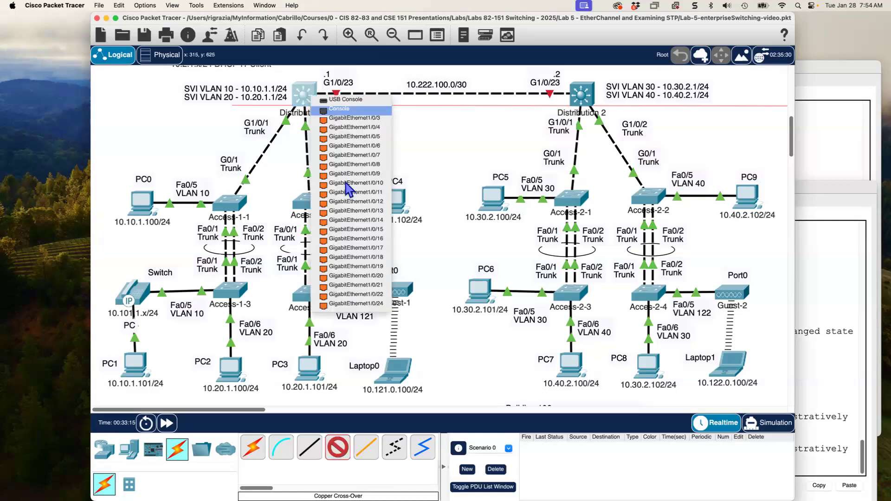
click(374, 305)
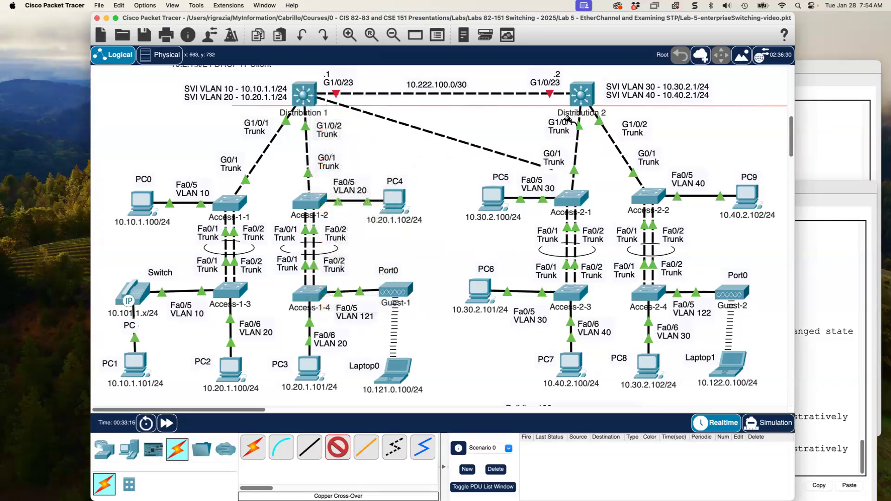
click(583, 100)
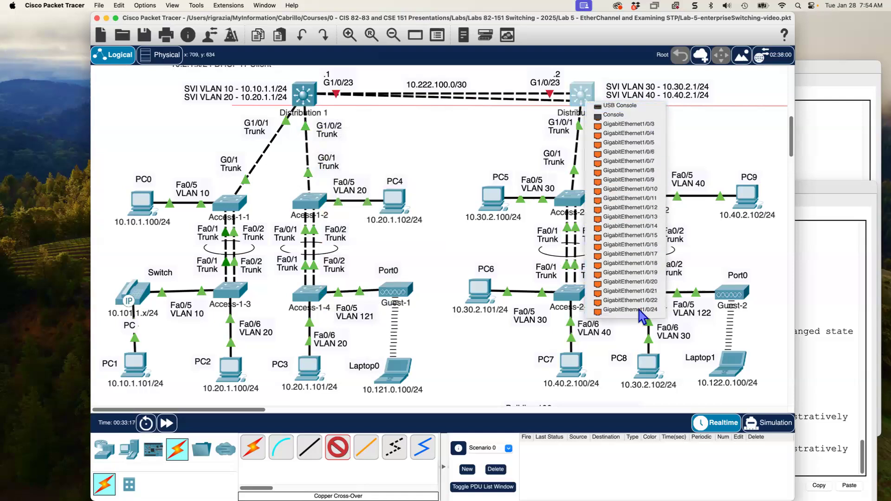
click(639, 311)
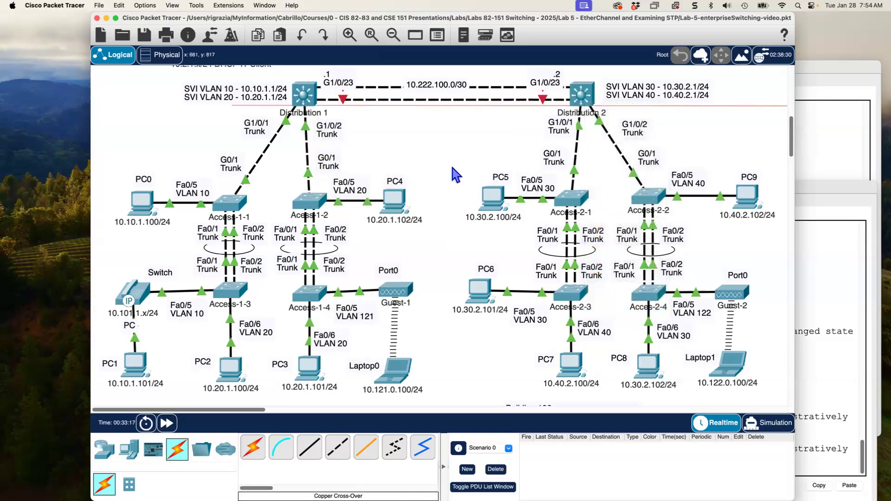
- Change the G1/0/23 labels at both ends of the distribution link to read G1/0/23 & 24
click(341, 81)
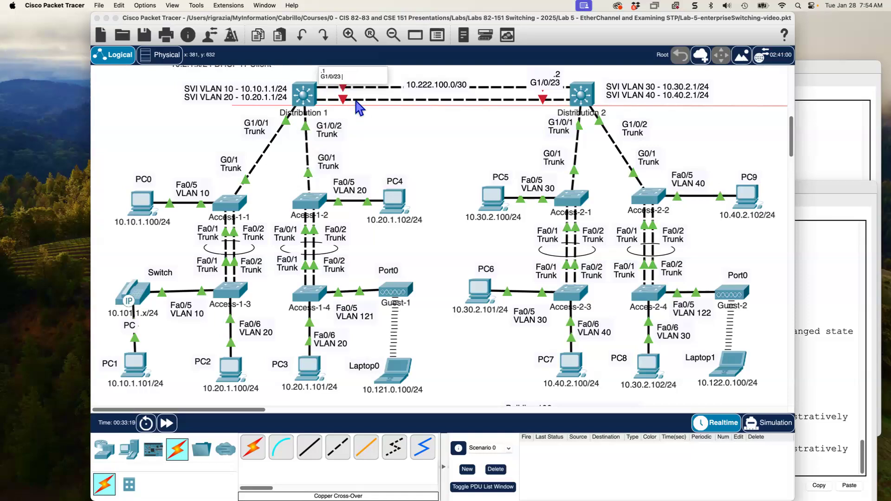
text(&2)
click(547, 80)
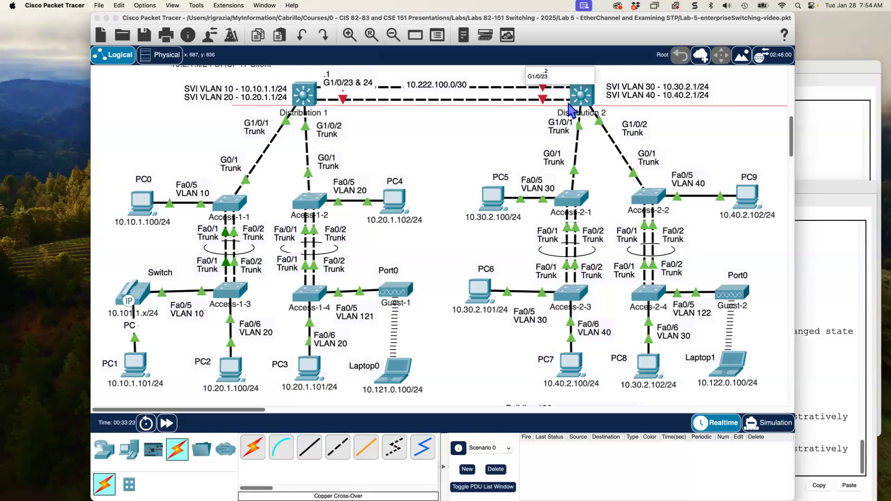
text(& 24)
click(466, 124)
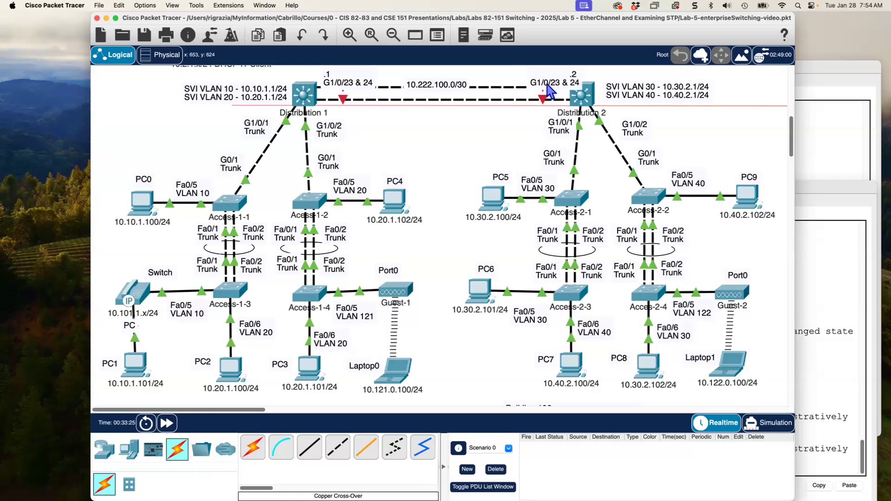
- Move both G1/0/23 & 24 labels up so they sit clear above the two distribution links
drag(550, 87, 550, 77)
click(353, 75)
drag(353, 74, 353, 64)
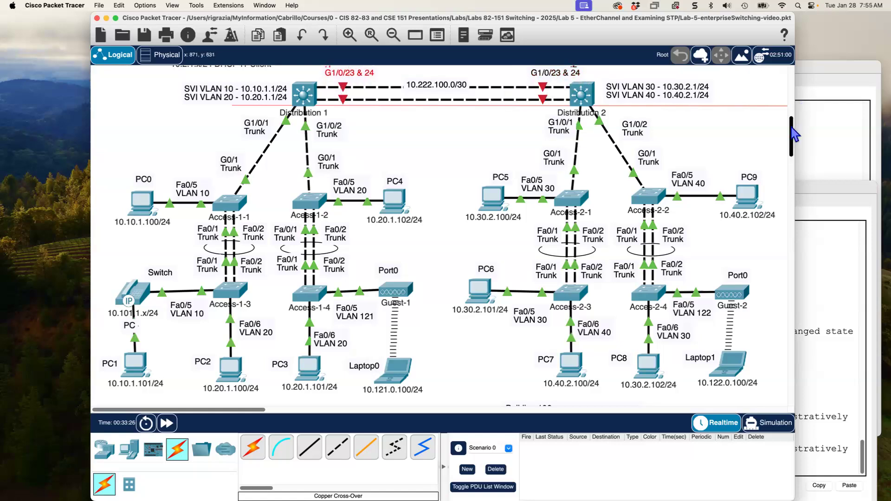
scroll(793, 127, up, 3)
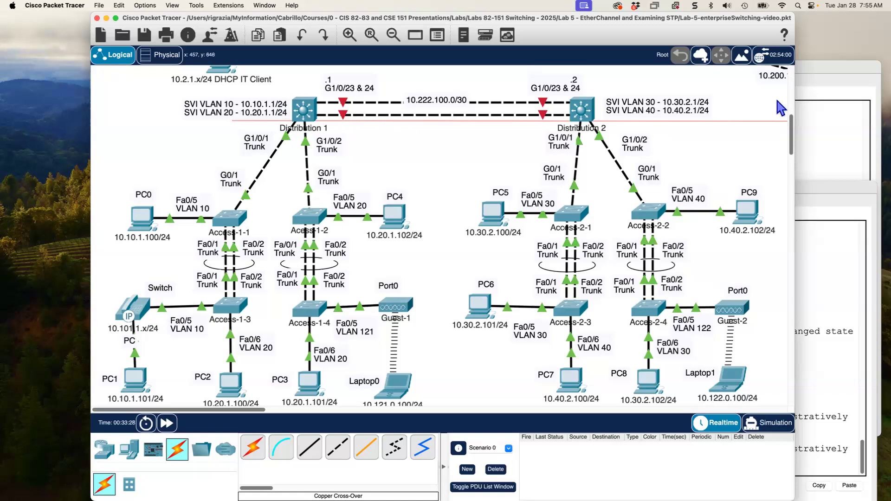
- Remove the IP address from interface g 1/0/23 on Distribution 1 and return to global configuration mode
click(799, 66)
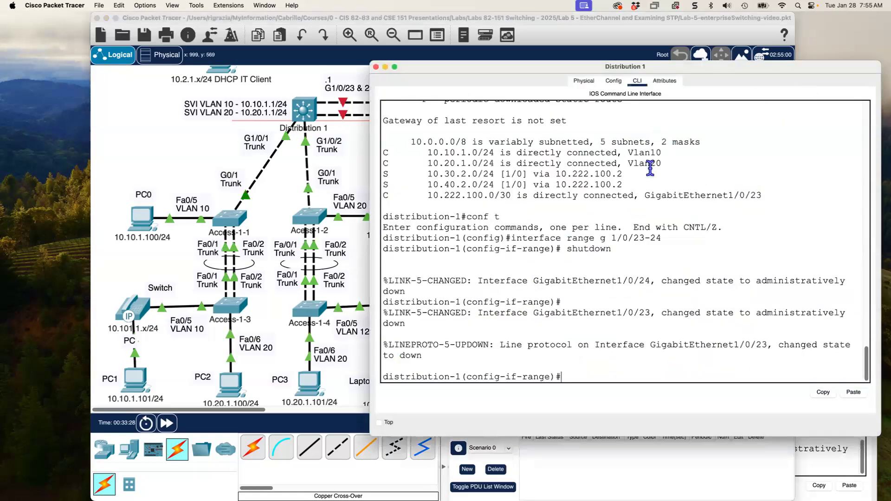
click(657, 320)
text(exit)
key(Return)
key(Return)
key(Return)
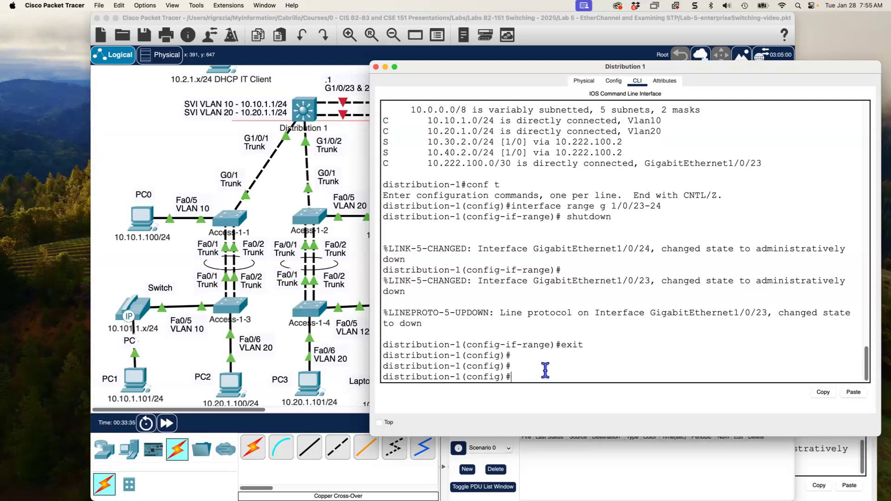
text(inter g 1/0/23)
key(Return)
text(no)
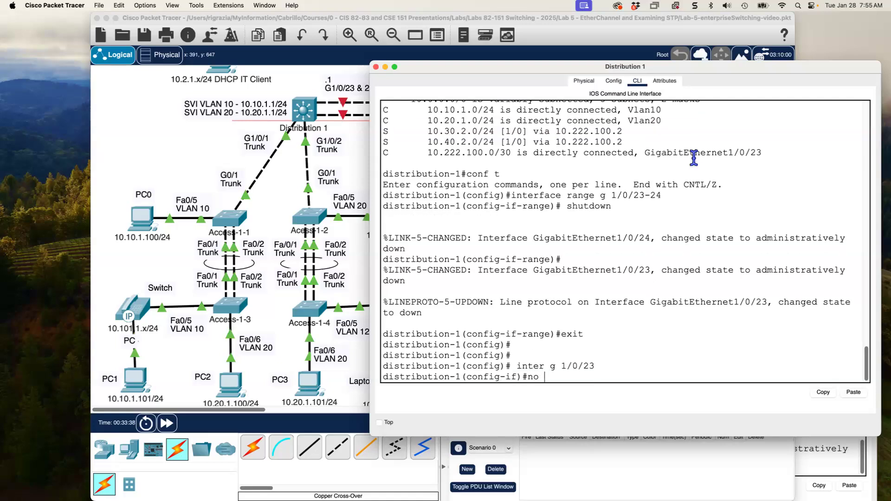
text( ip address)
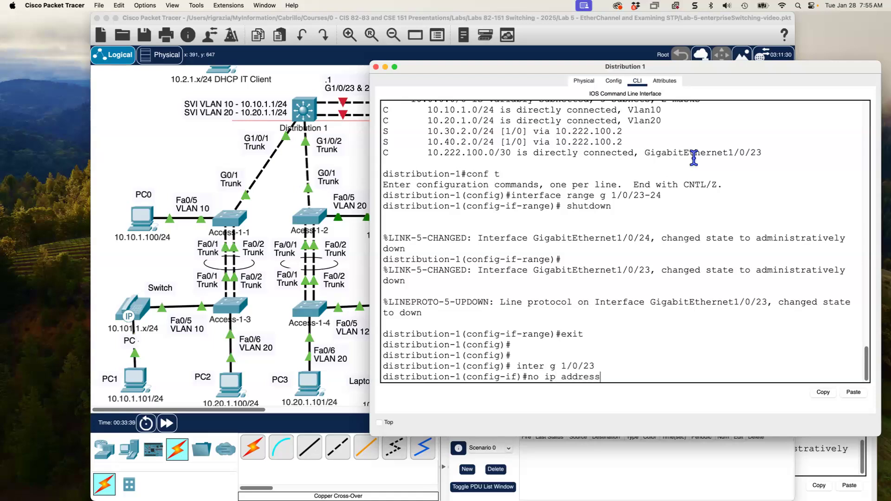
key(Return)
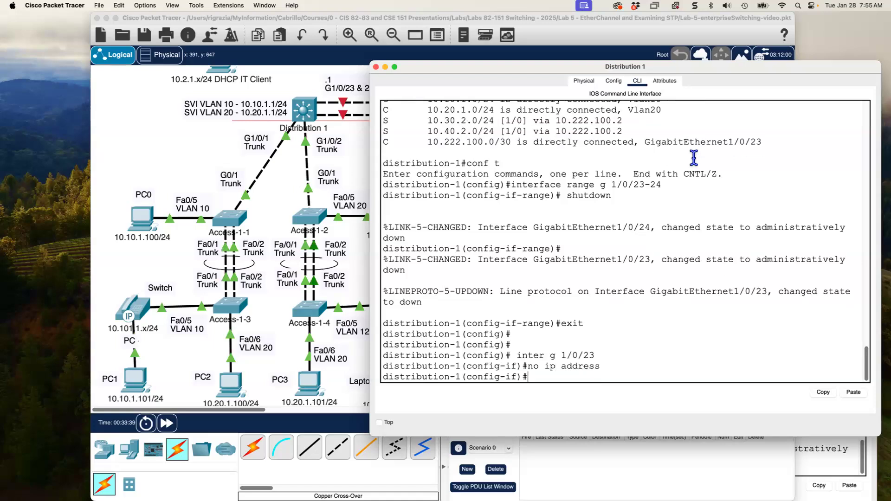
text(exit)
key(Return)
- Create interface port-channel 2 on Distribution 1 and make it a routed port with no switchport
text(i)
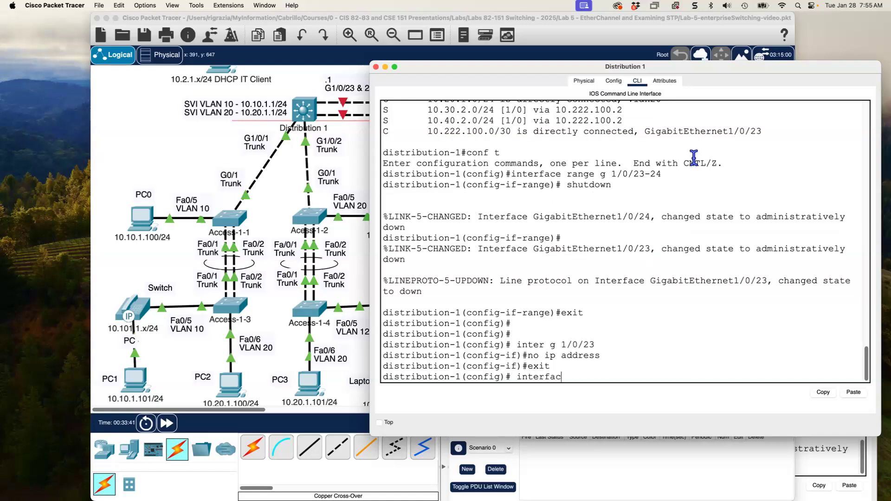
text(nterface por)
key(Tab)
text(2)
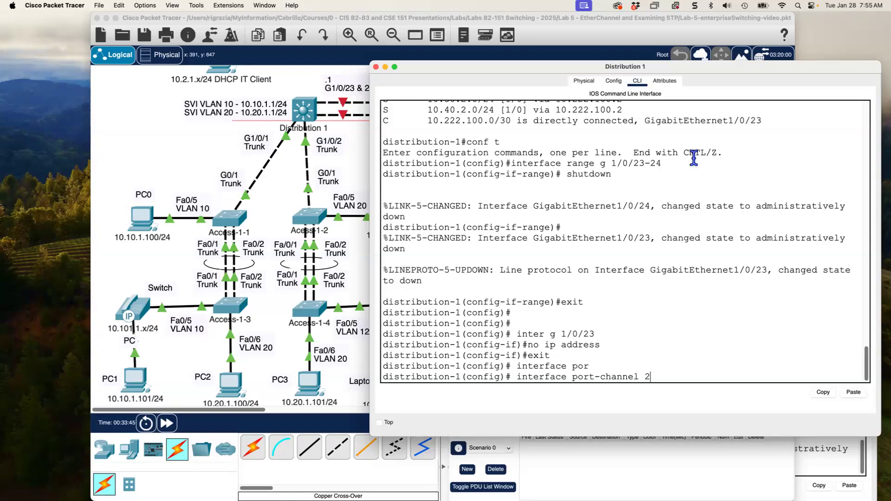
key(Return)
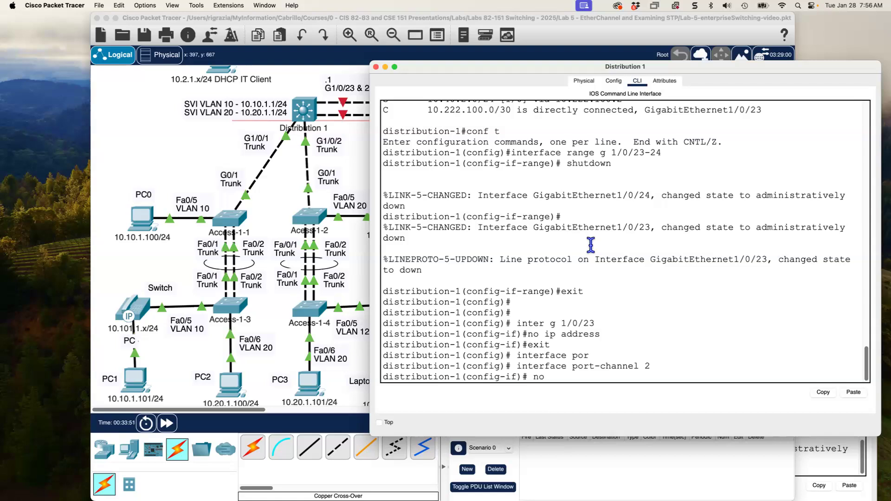
text(witchport)
key(Return)
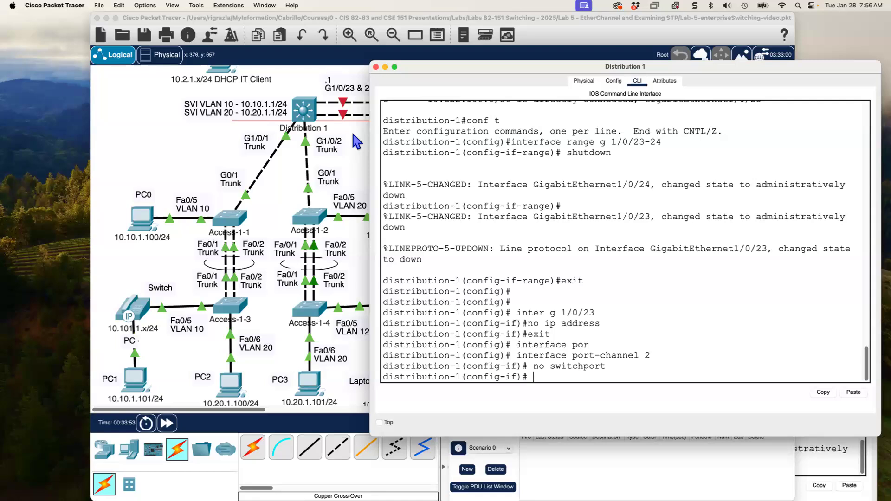
- Assign IP address 10.222.100.1 with mask 255.255.255.252 to port-channel 2 on Distribution 1
text(dress)
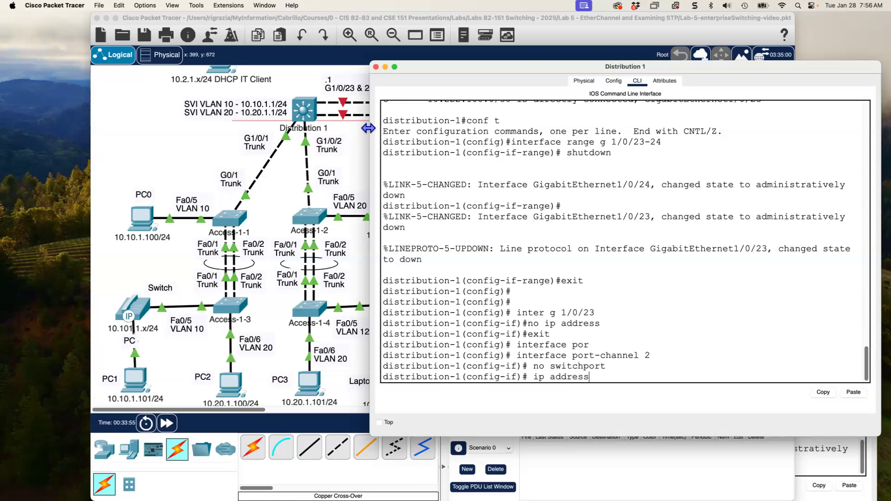
drag(419, 65, 416, 114)
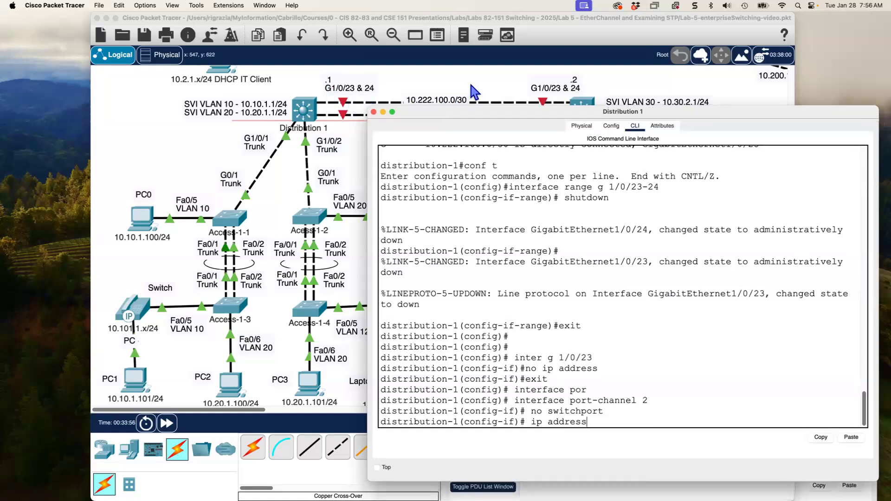
drag(472, 116, 471, 54)
text(10.222.100.1 255)
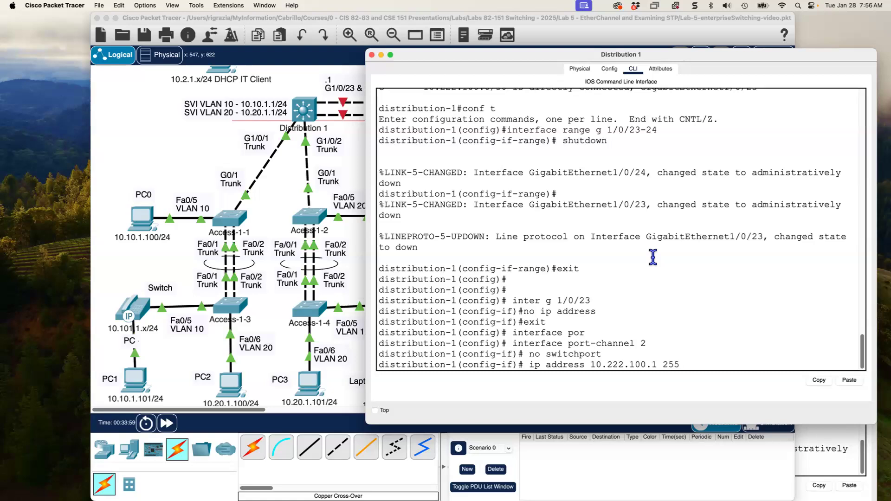
text(.255.255.252)
key(Return)
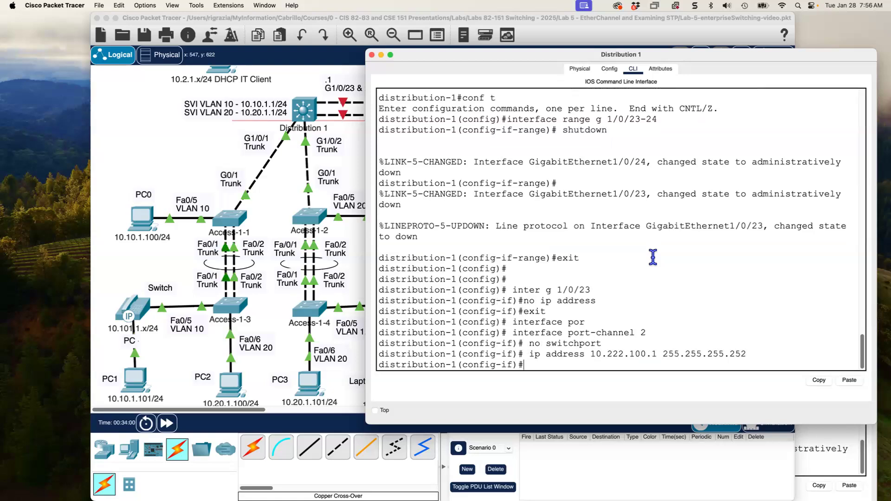
- Enable port-channel 2 on Distribution 1 with no shutdown and return to global configuration mode
text(no shutdo)
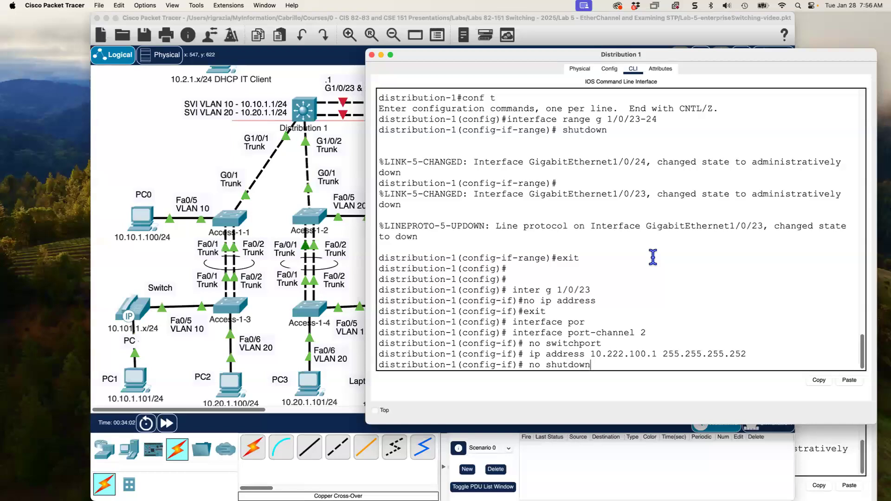
text(wn)
key(Return)
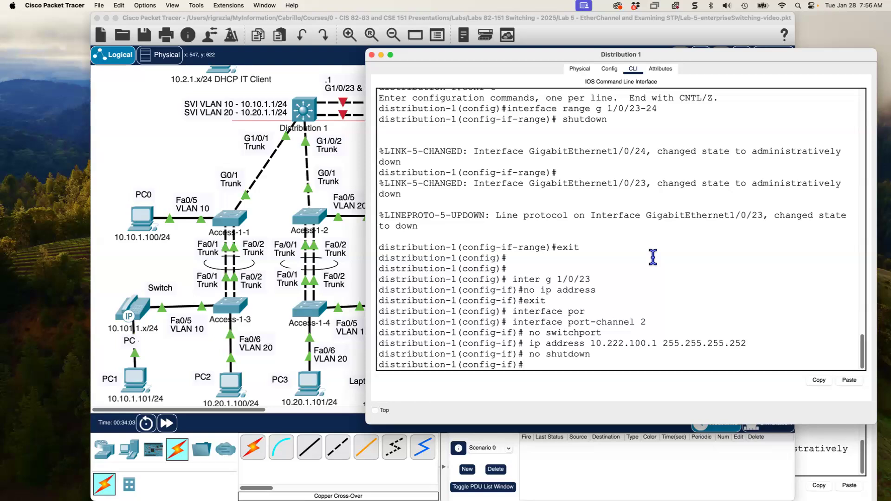
text(exit)
key(Return)
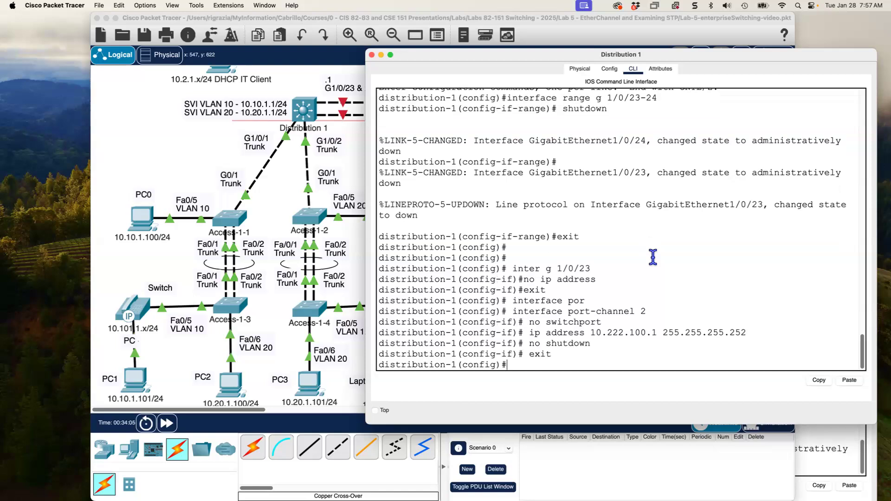
- Make interface range gig 1/0/23-24 on Distribution 1 routed ports with no switchport
text(interface range g)
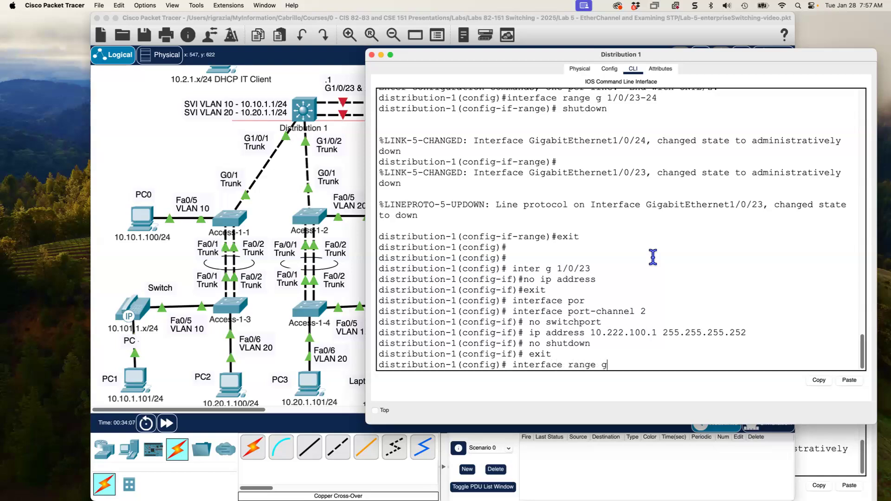
text(ig 1/0/23-24)
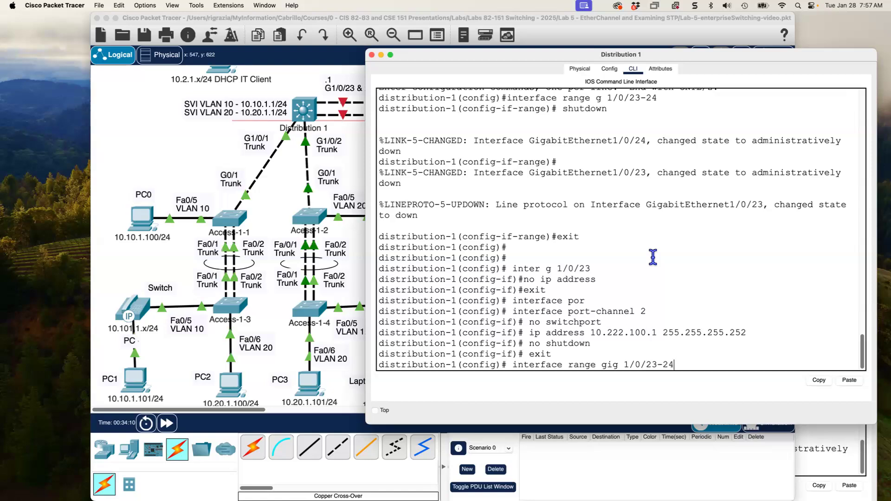
key(Return)
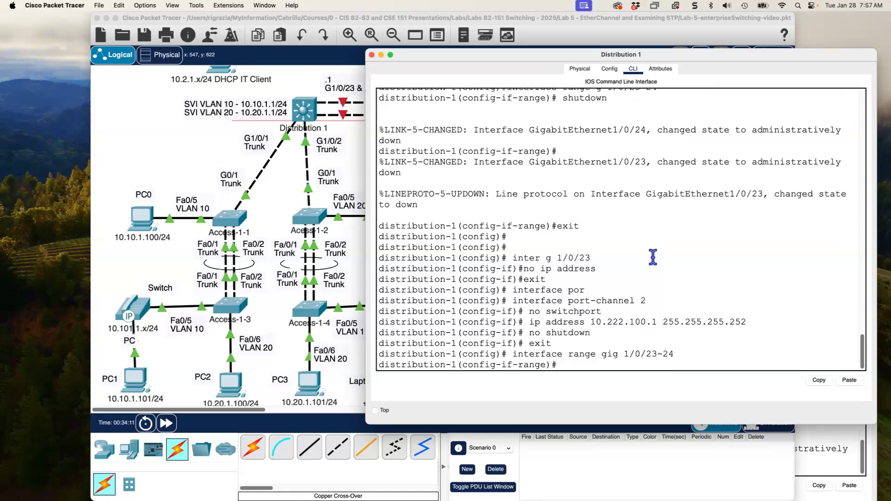
text(no switchport)
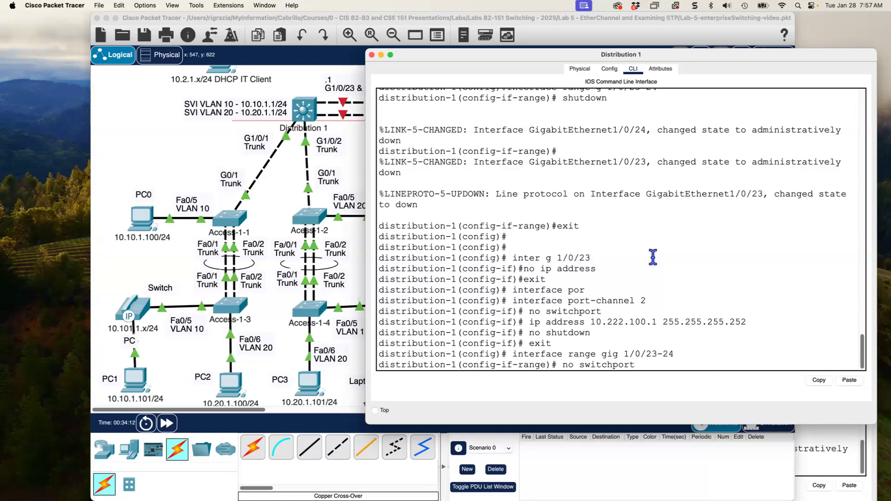
key(Return)
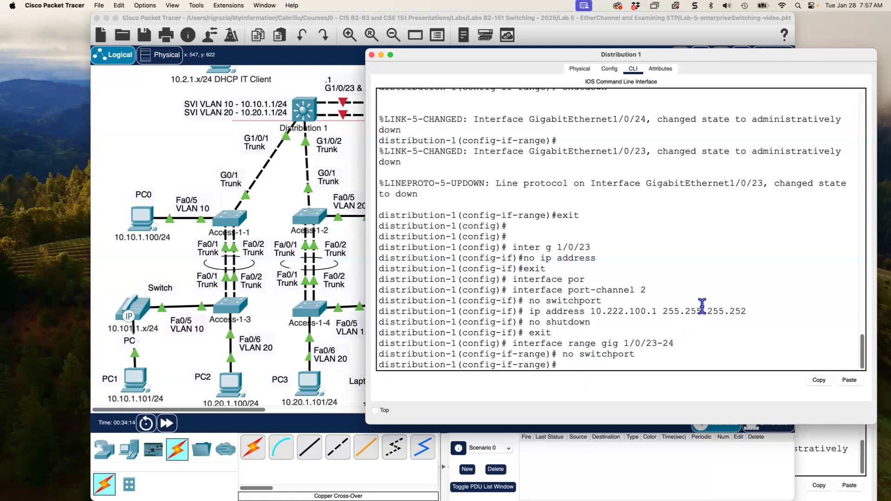
- Set the channel protocol of the G1/0/23-24 range on Distribution 1 to lacp and join it to channel-group 2 in mode active
text(channel-grou)
key(BackSpace)
key(BackSpace)
text(protocol lacp)
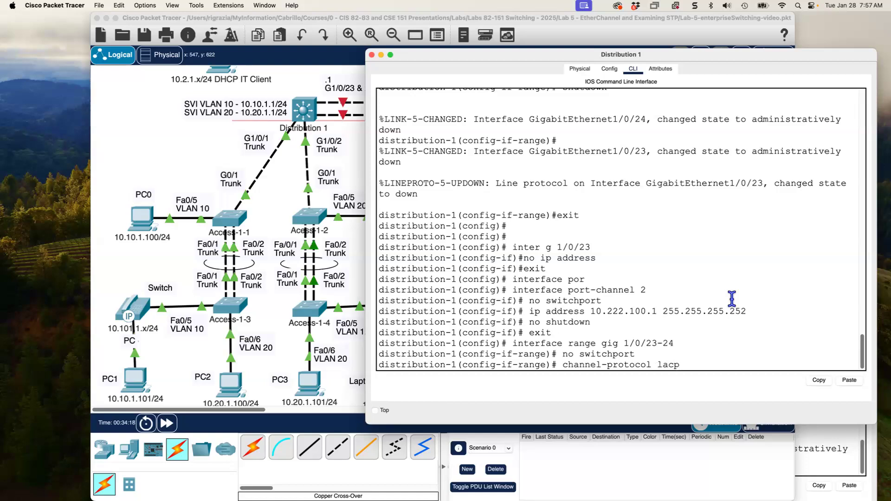
key(Return)
text(cha)
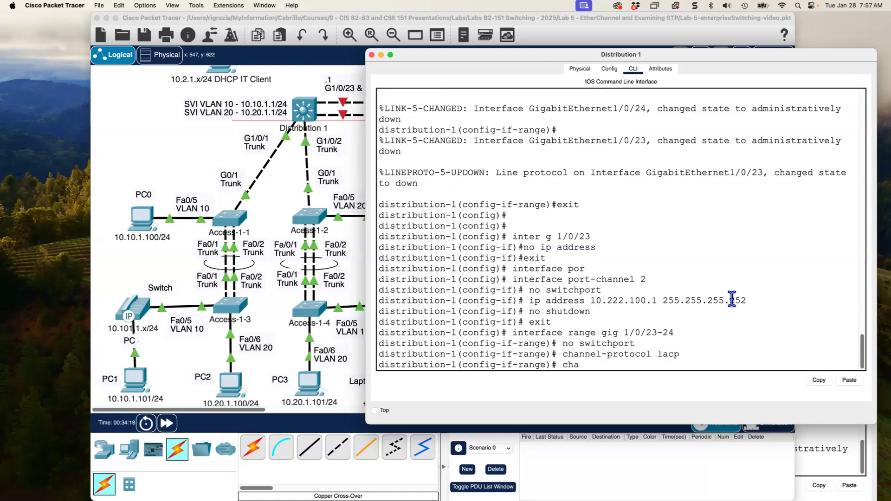
text(nnel-group 2 mode active)
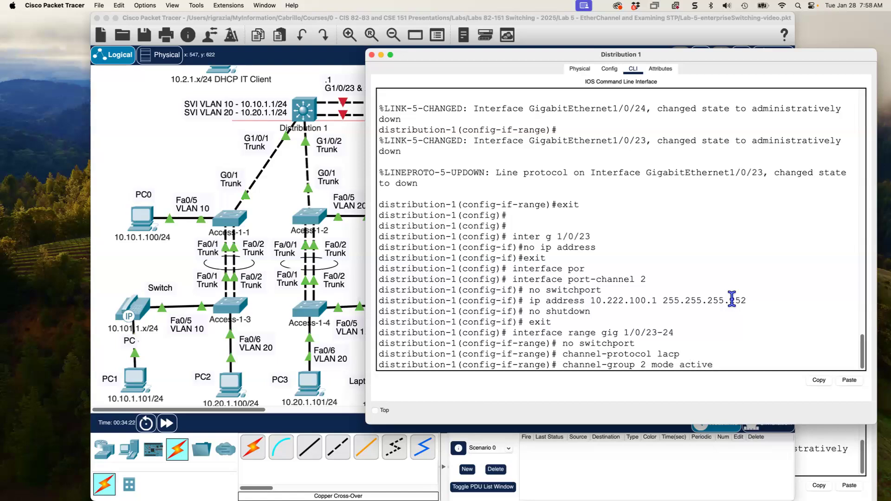
key(Return)
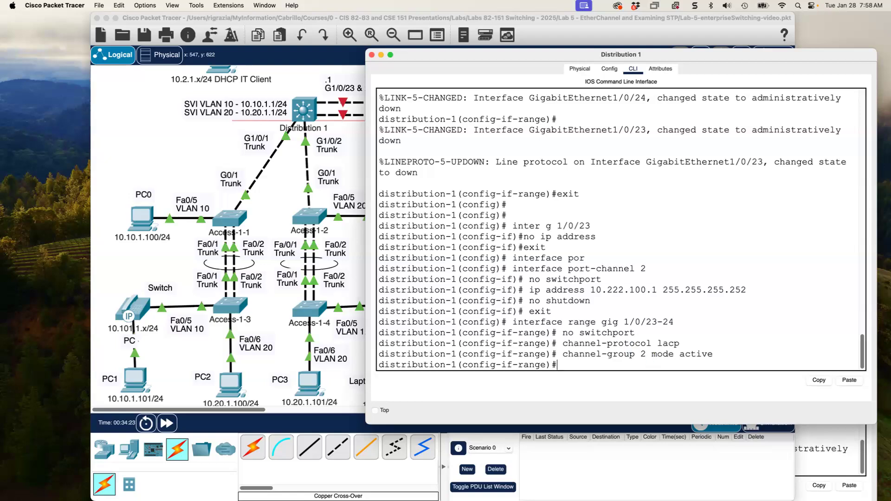
- Bring up the Distribution 2 command line and leave interface range configuration for global configuration mode
click(814, 434)
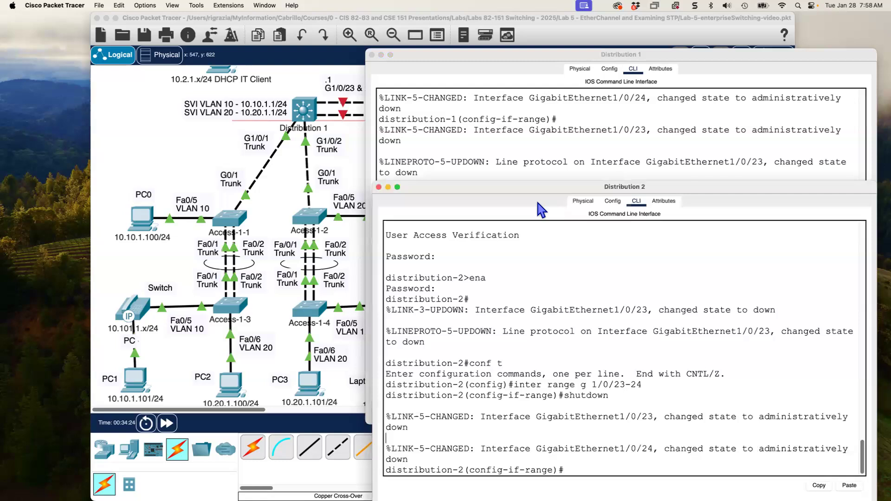
drag(534, 192, 523, 178)
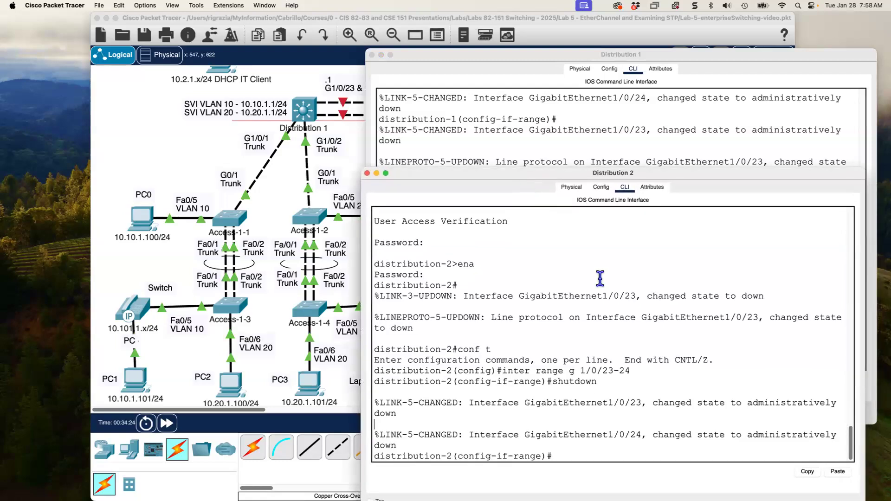
text(exit)
key(Return)
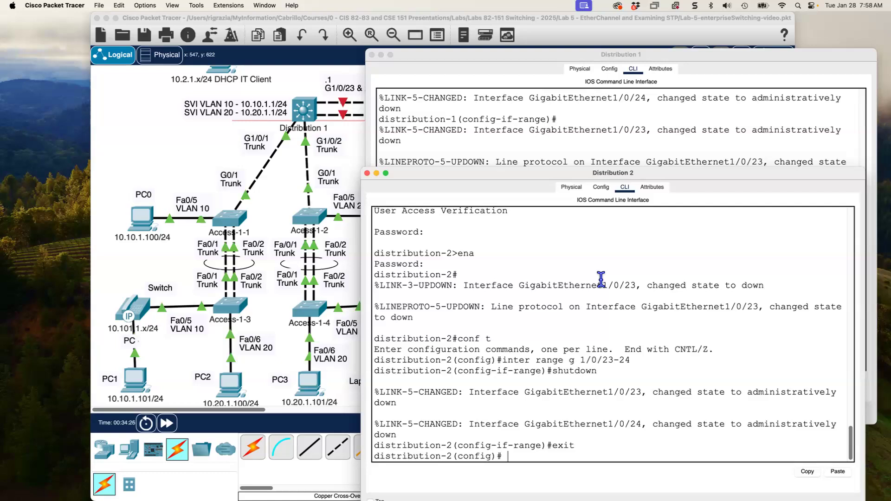
- Remove the IP address from interface g 1/0/23 on Distribution 2 and return to global configuration mode
text(inter g)
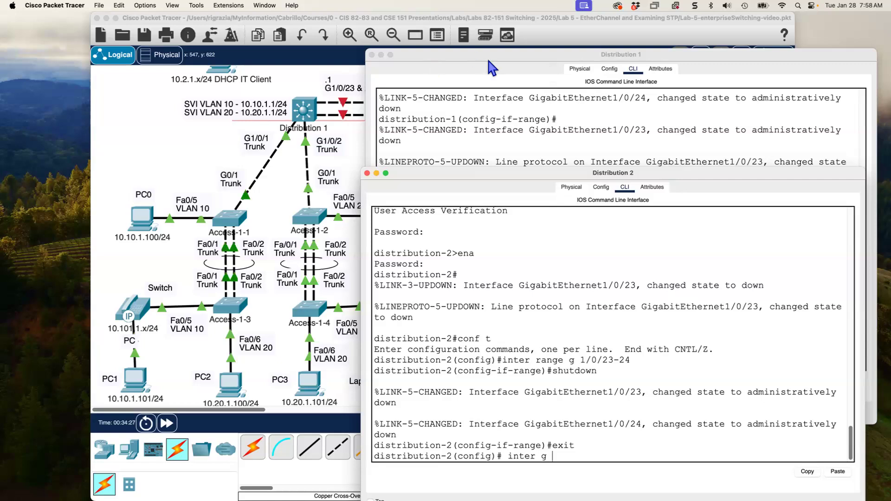
drag(489, 62, 495, 139)
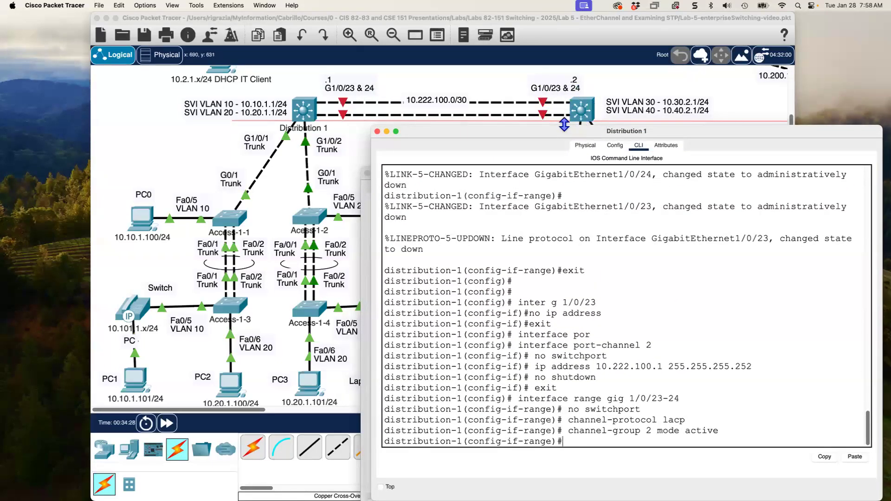
drag(572, 130, 584, 23)
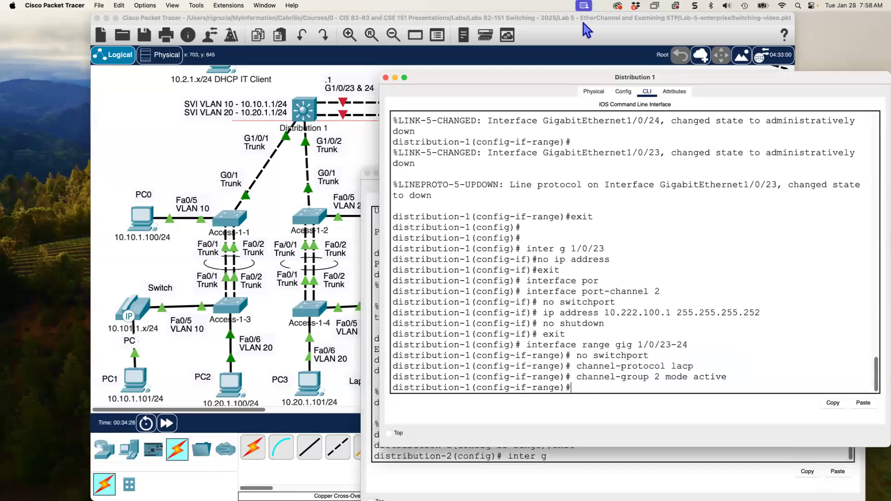
click(653, 419)
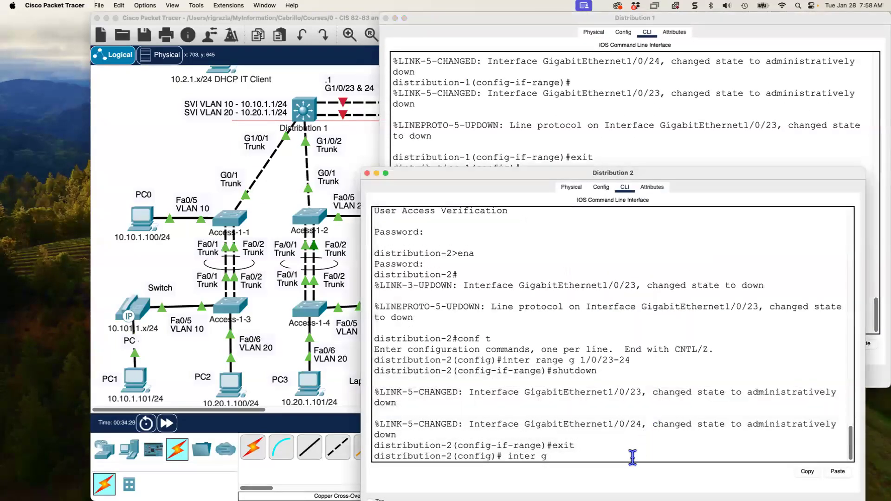
text(1/0/23)
key(Return)
text(no)
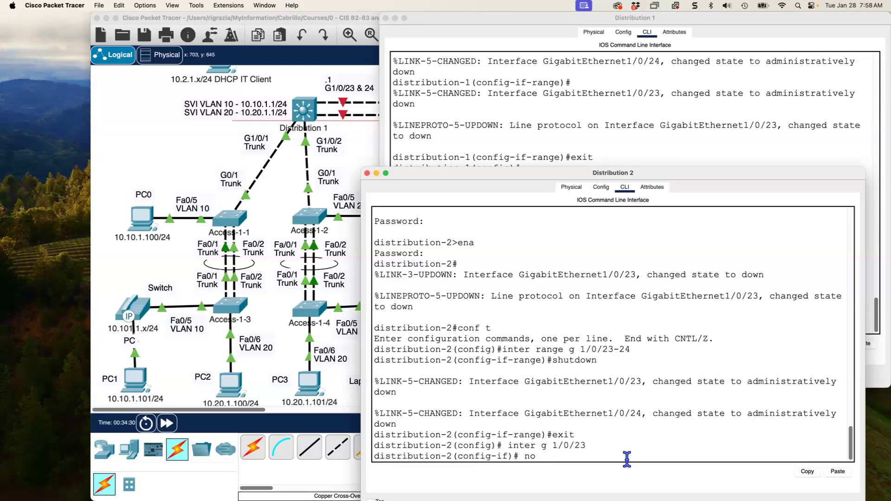
text( ip address)
key(Return)
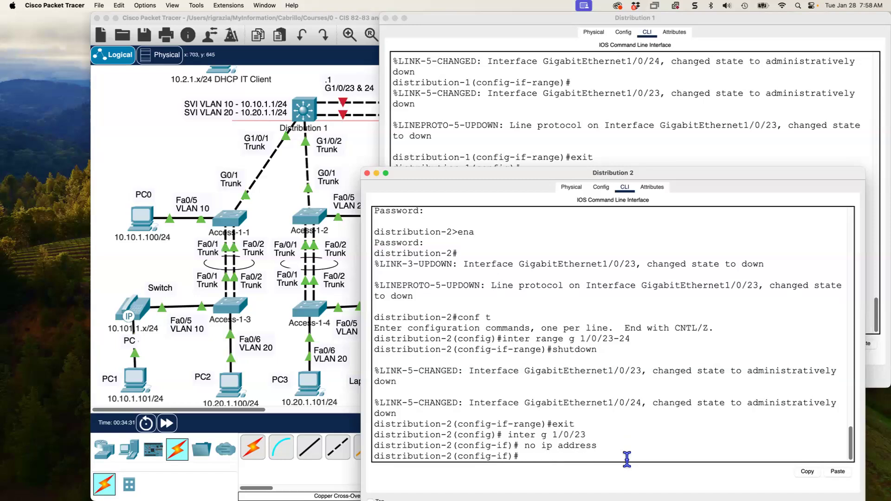
text(exit)
key(Return)
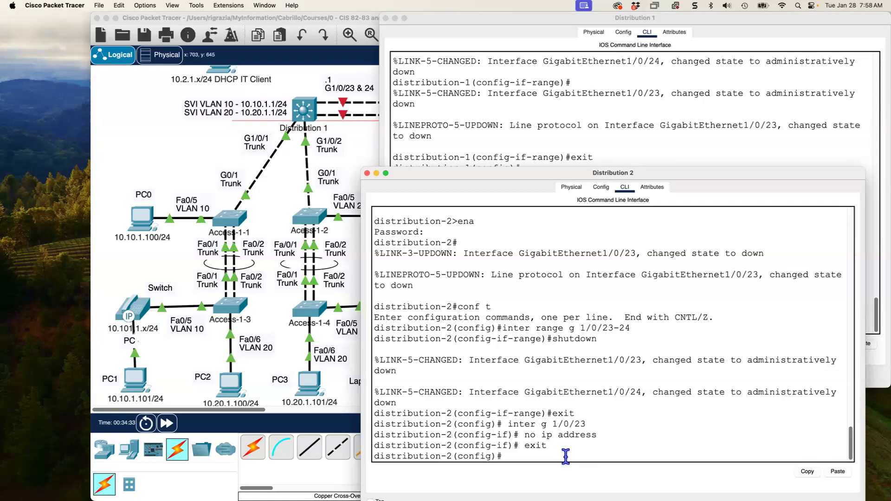
- Create interface port-channel 2 on Distribution 2 and make it a routed port with no switchport
text(interfaxce)
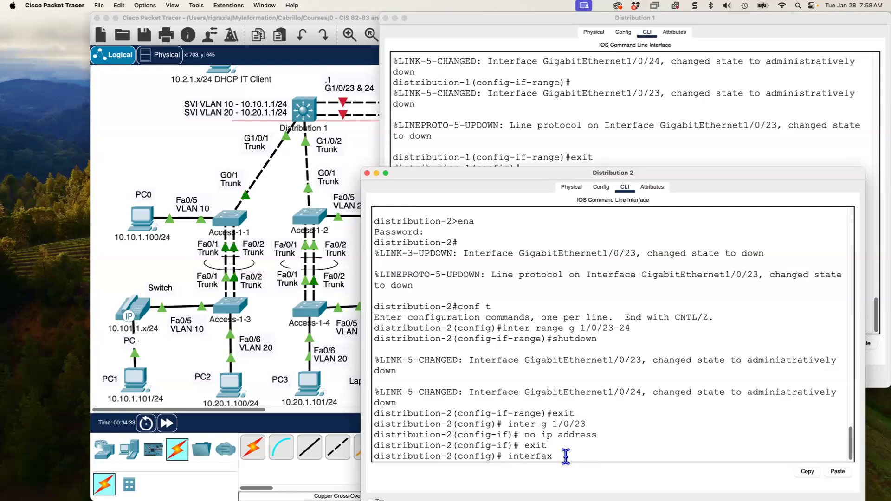
key(BackSpace)
key(BackSpace)
key(BackSpace)
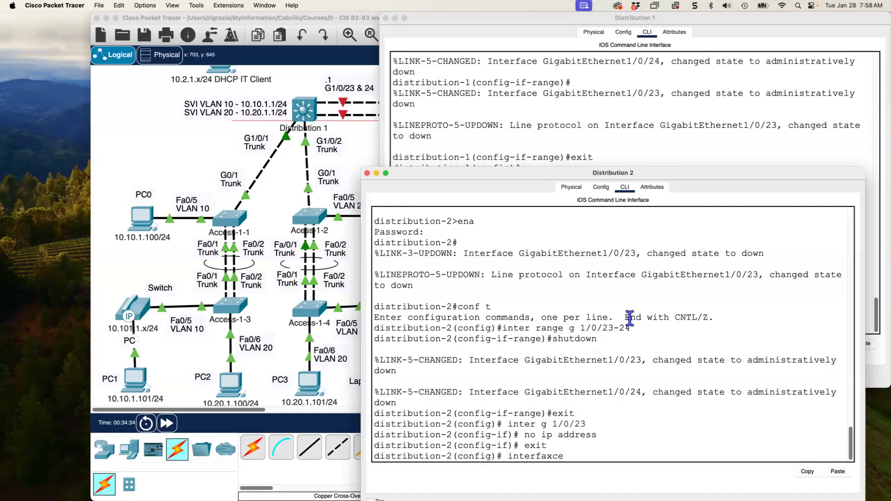
text(ce por)
key(Tab)
text(2)
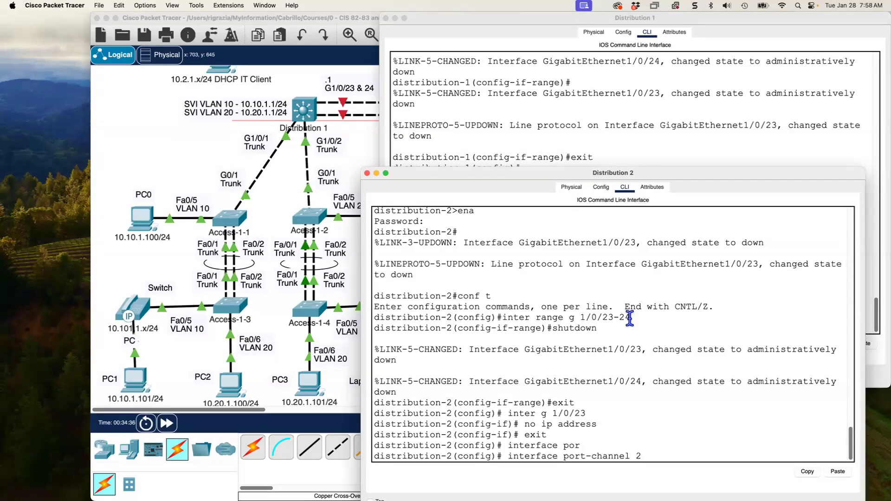
key(Return)
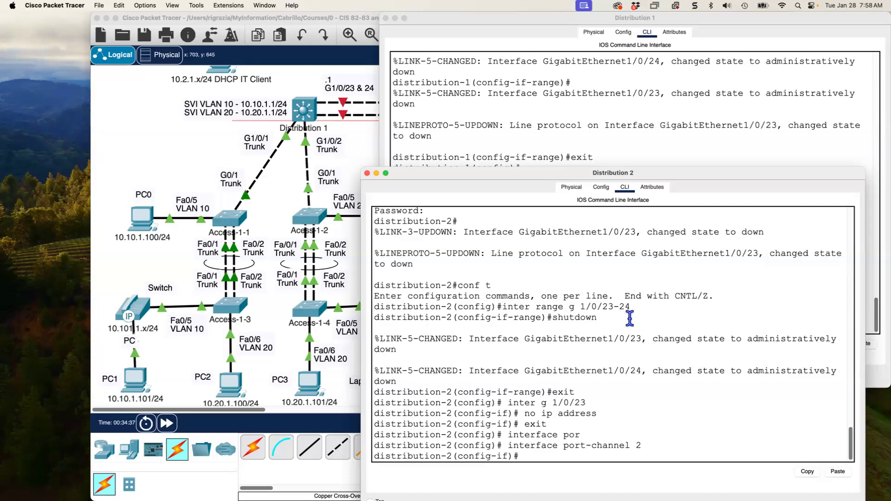
text(no switchport)
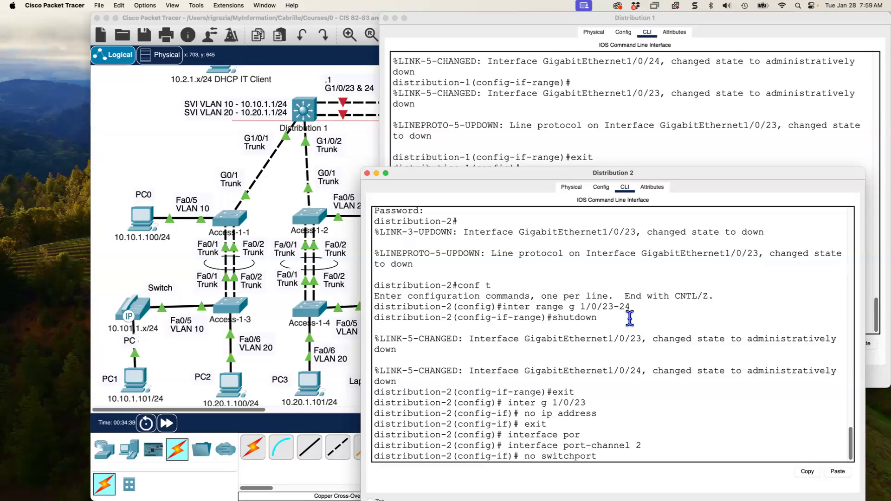
key(Return)
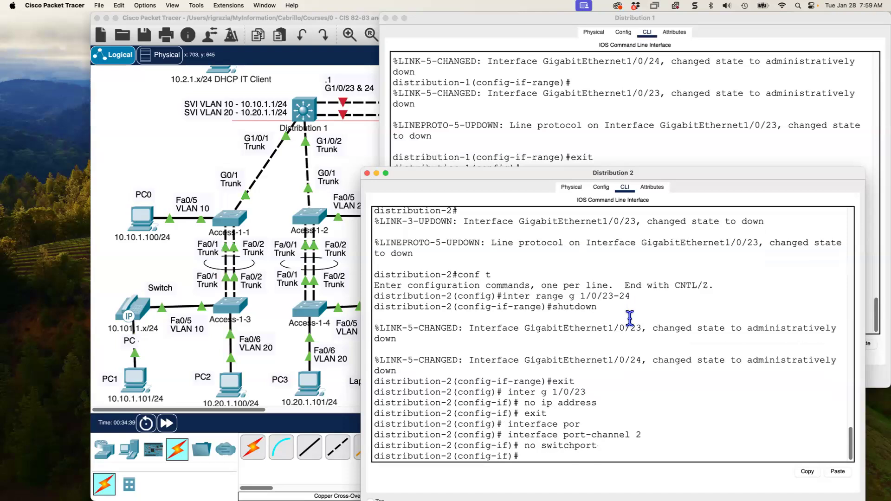
- Assign port-channel 2 on Distribution 2 the IP address 10.222.100.2 255.255.255.252, enable it with no shutdown, and return to global configuration mode
text(ip address 10.222.100.2 255.255.255.)
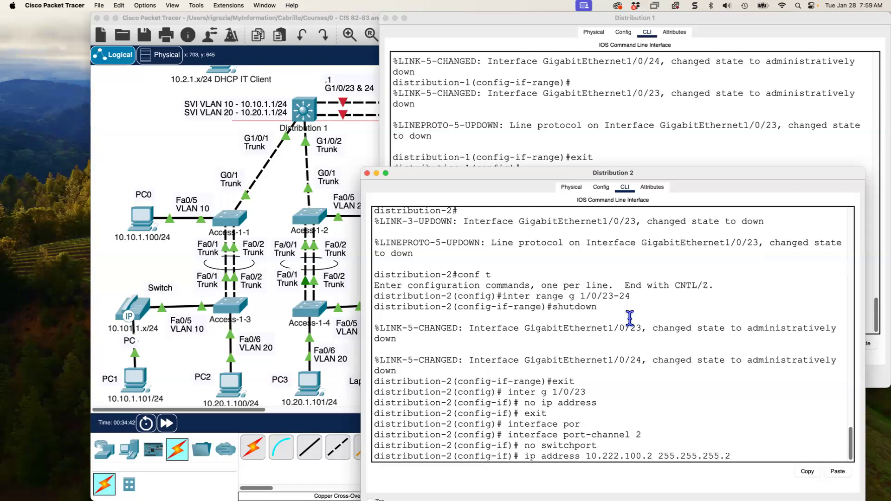
text(2)
key(Return)
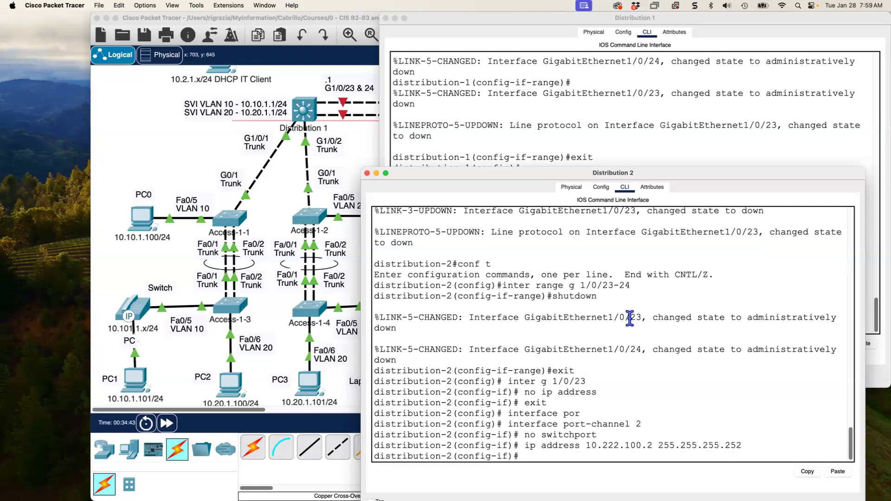
text(no shutidown)
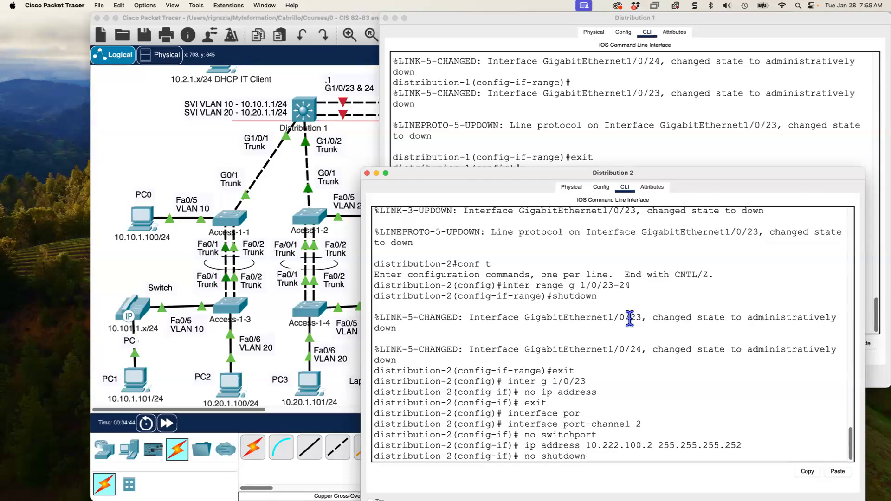
key(Return)
text(exit)
key(Return)
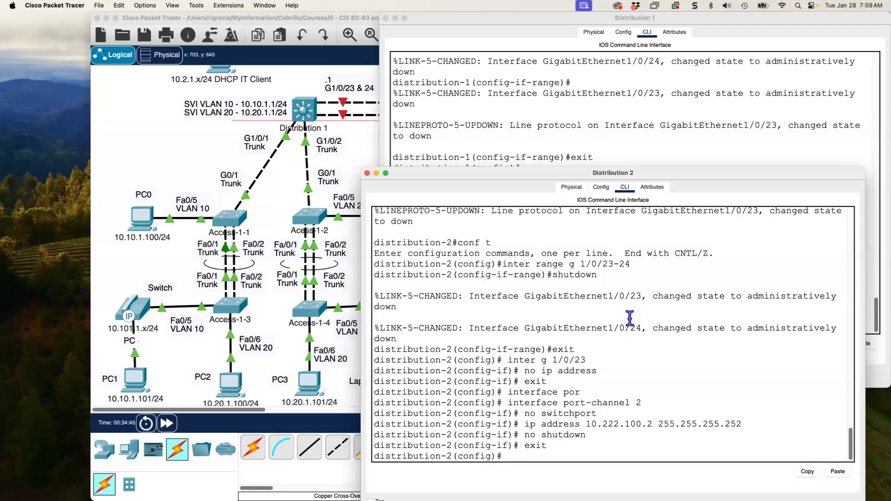
key(Return)
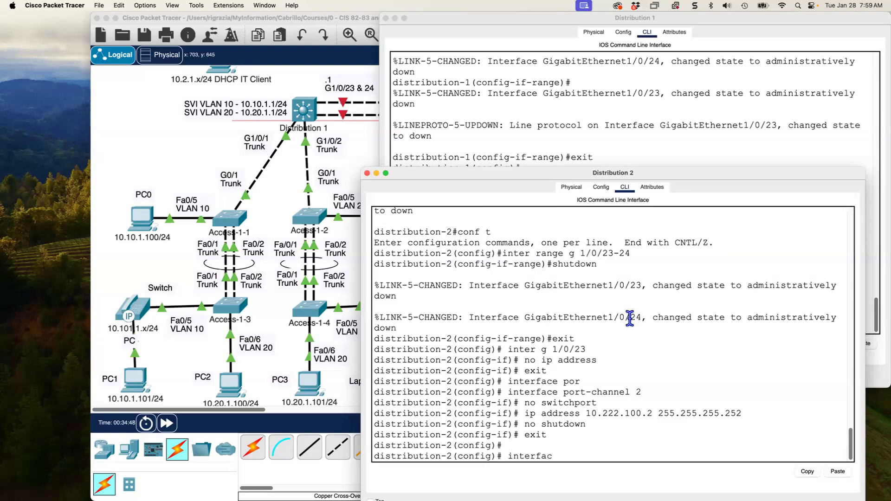
- Make interface range gig 1/0/23-24 on Distribution 2 routed ports with no switchport
text(interface range gig 1/0/23-24)
key(Return)
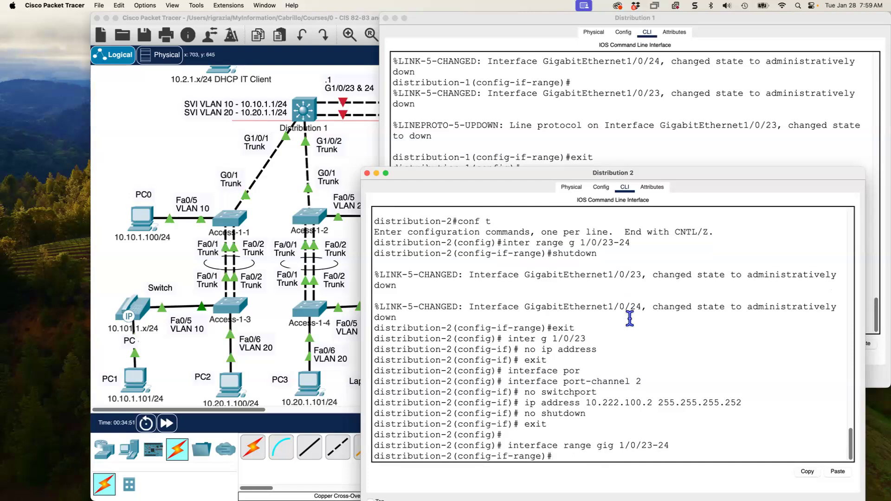
text(no switchport)
key(Return)
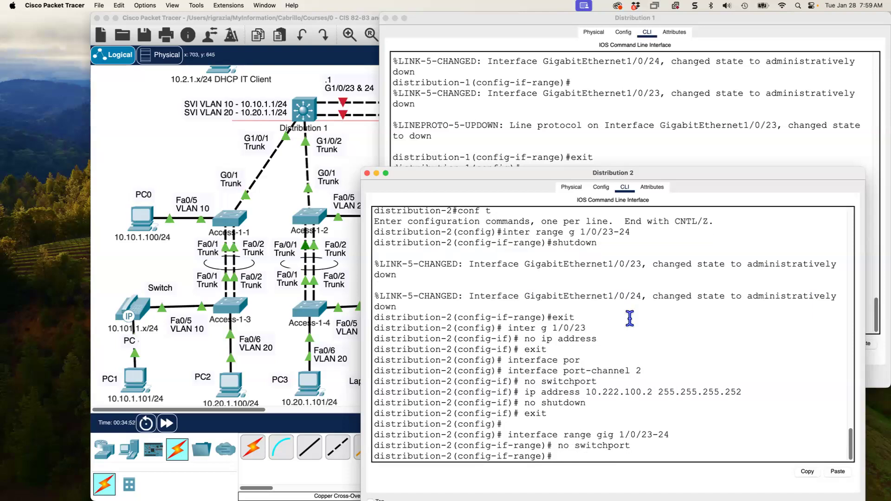
- Set the channel protocol of the G1/0/23-24 range on Distribution 2 to lacp and join it to channel-group 2 in mode active
text(channel-protocol lacp)
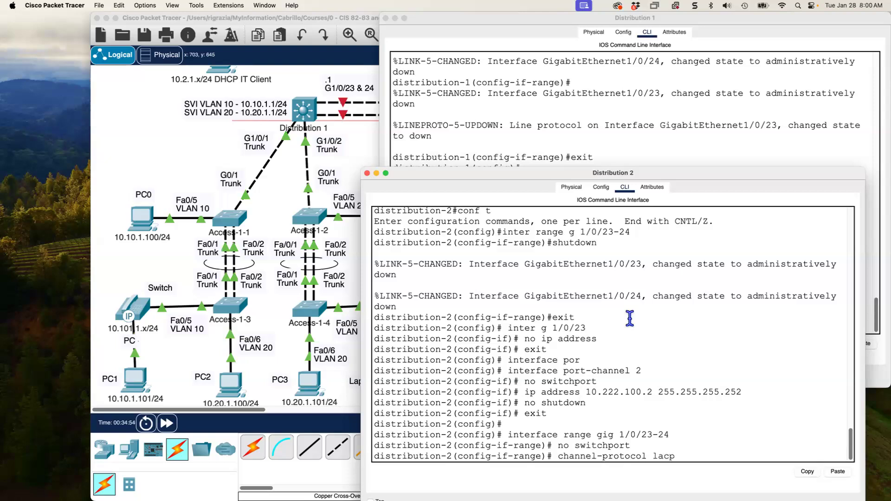
key(Return)
text(channg)
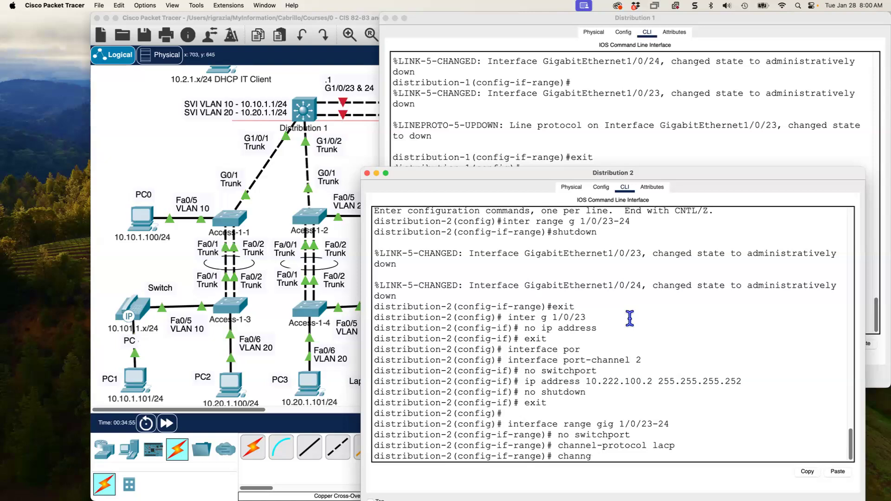
text(l-grou2 moe active)
key(Return)
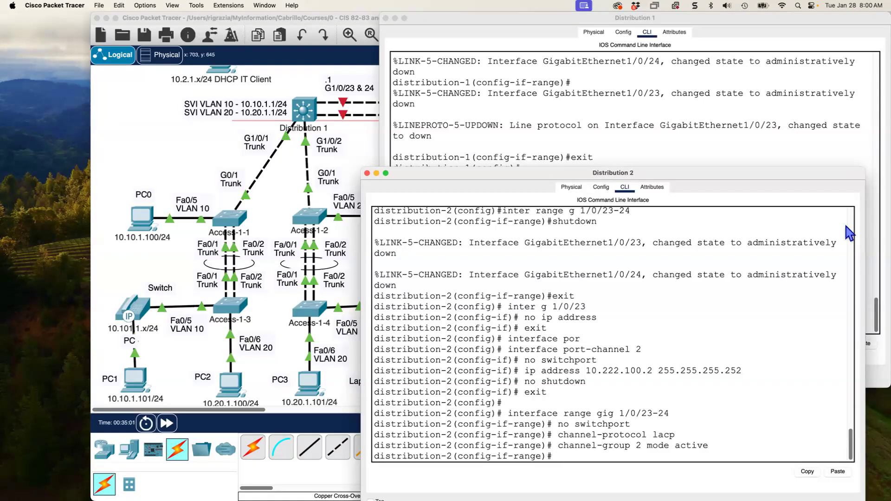
- Enable the G1/0/23-24 interface range on Distribution 1 with no shutdown
click(672, 162)
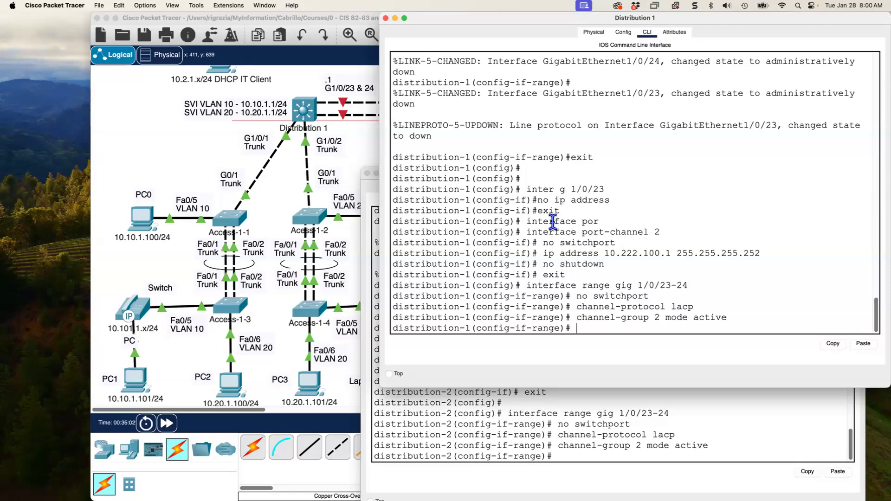
text(shutdown)
drag(527, 285, 692, 284)
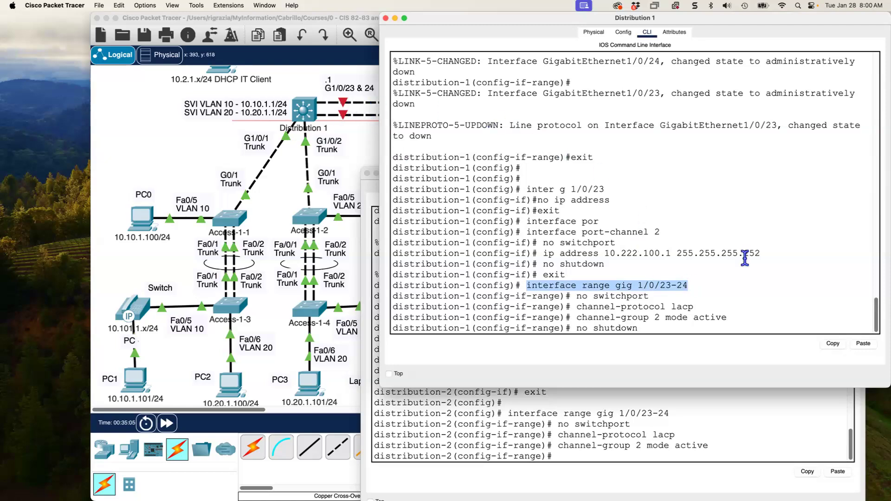
click(655, 321)
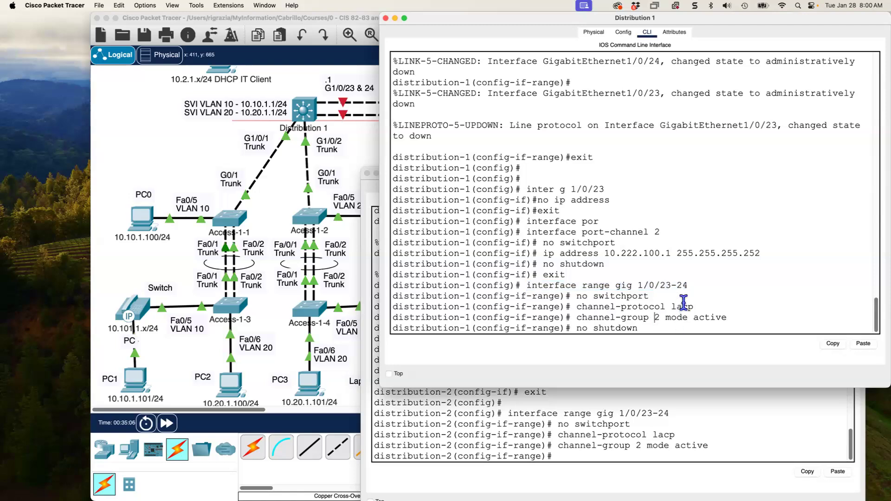
key(Return)
- Enable the G1/0/23-24 interface range on Distribution 2 with no shutdown
click(645, 424)
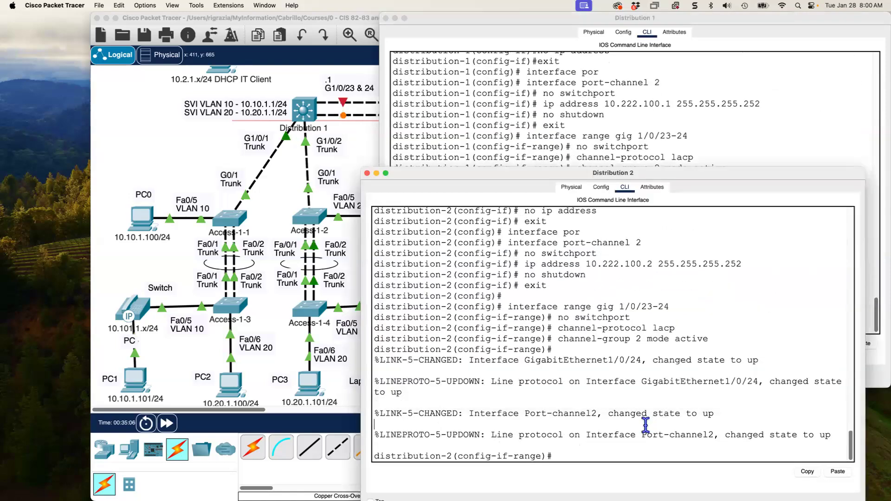
text(no shutdown)
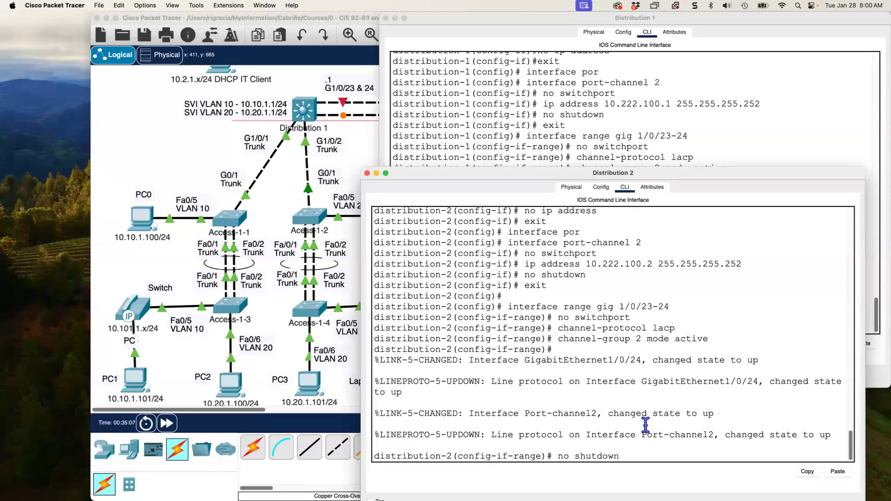
key(Return)
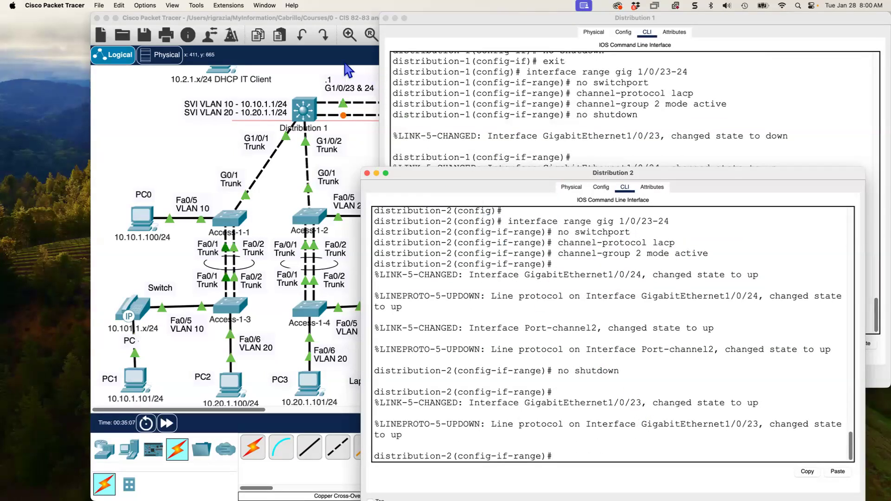
- View the distribution links in the topology and end configuration mode on Distribution 1 to reach privileged EXEC mode
click(167, 161)
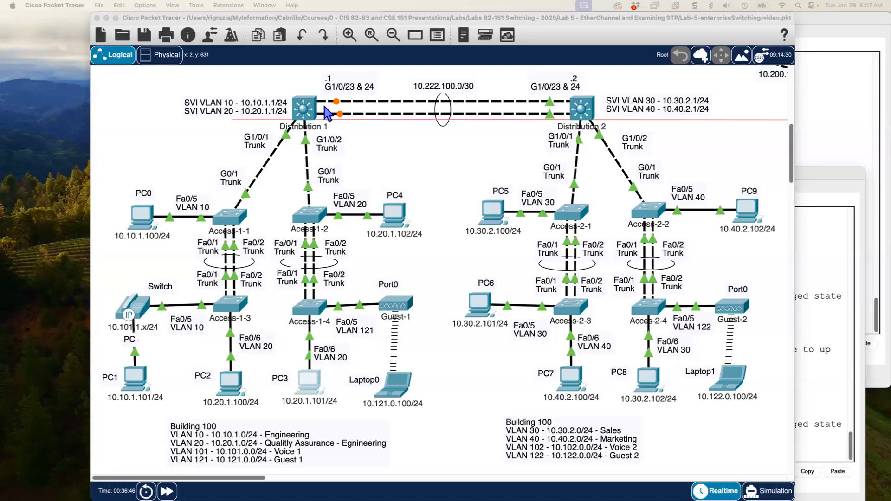
click(831, 91)
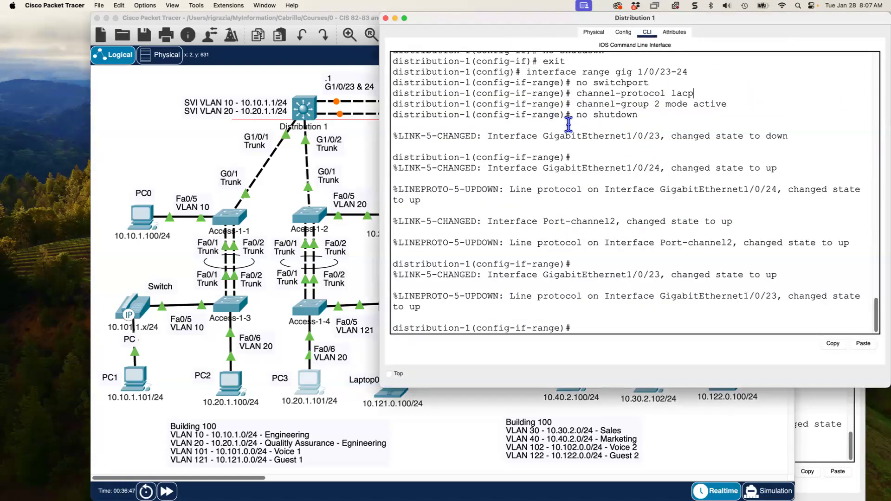
text(end)
key(Return)
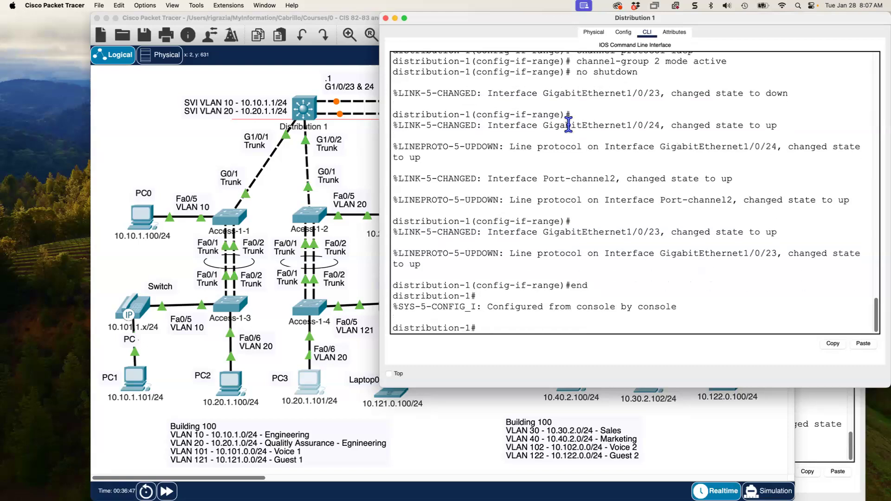
- Run show etherchannel on Distribution 1 and examine the group number, group state, ports and protocol
key(Return)
key(Return)
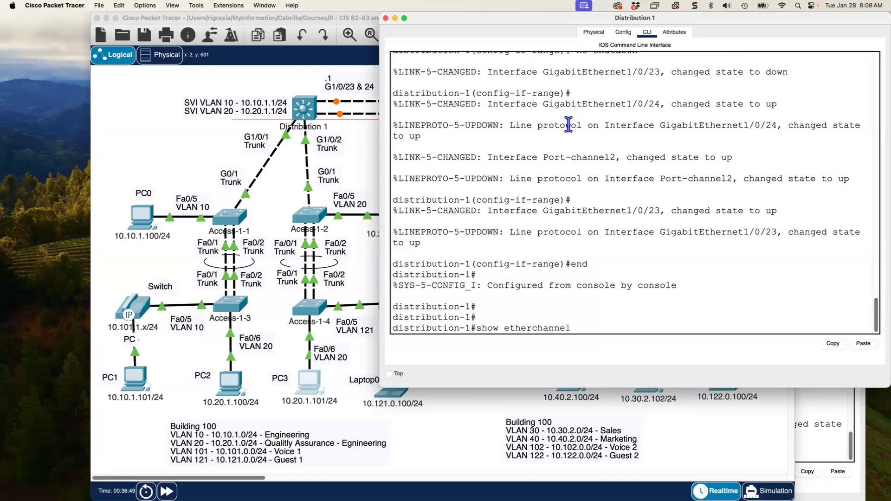
key(Return)
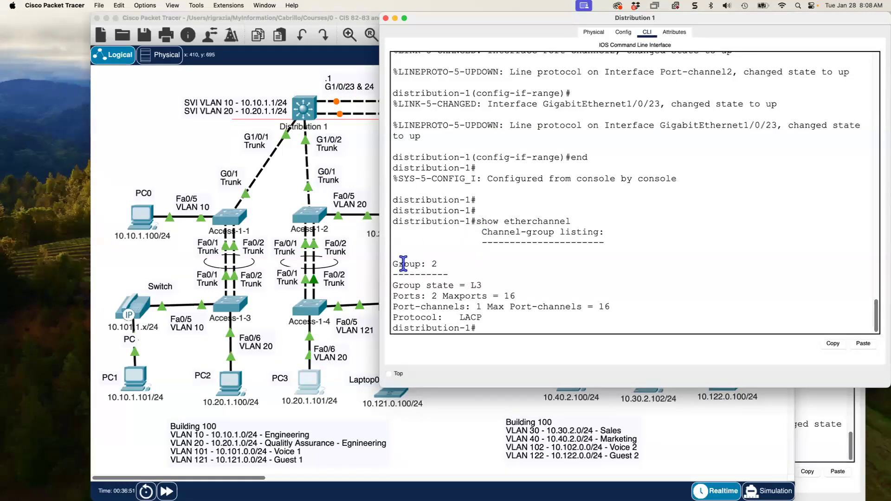
drag(396, 263, 448, 264)
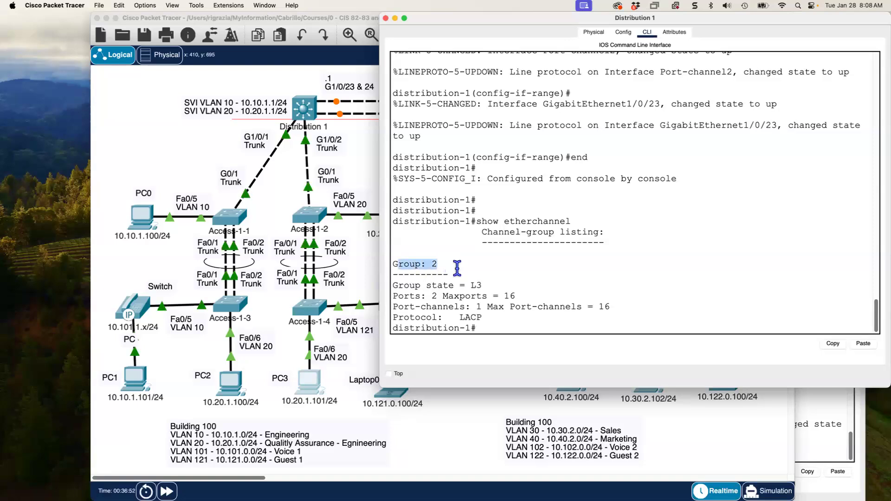
double_click(476, 285)
double_click(510, 296)
drag(482, 318, 460, 318)
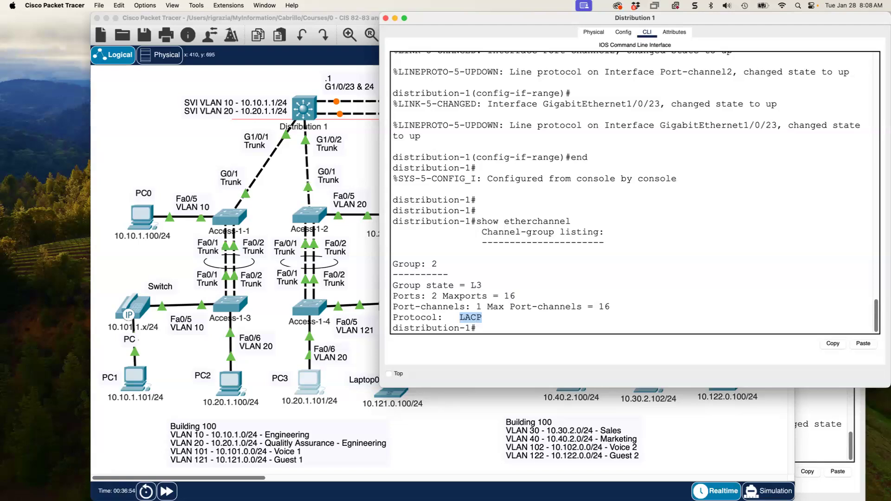
- Run show etherchannel summary on Distribution 1
click(574, 277)
key(Return)
key(Up)
text(summar)
key(Return)
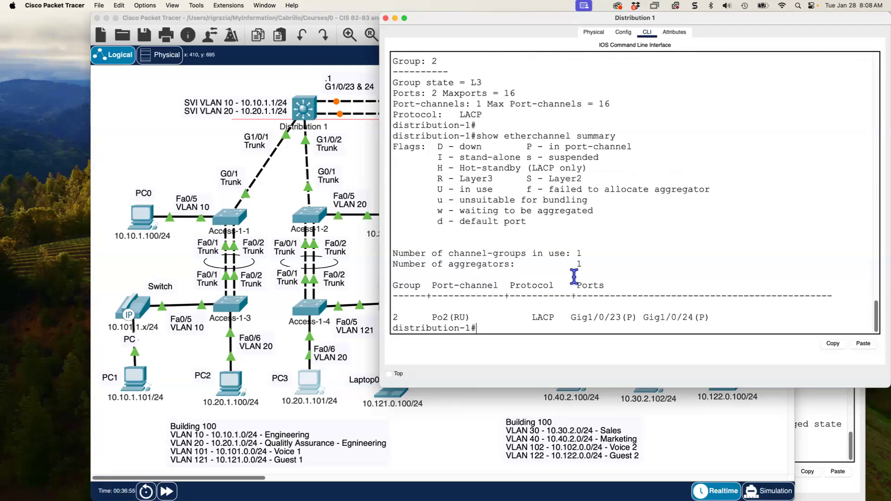
- Examine the summary's group, port-channel, protocol and member ports, comparing the status letters with the flags legend
double_click(401, 318)
double_click(440, 318)
double_click(459, 318)
double_click(440, 178)
drag(468, 176, 492, 179)
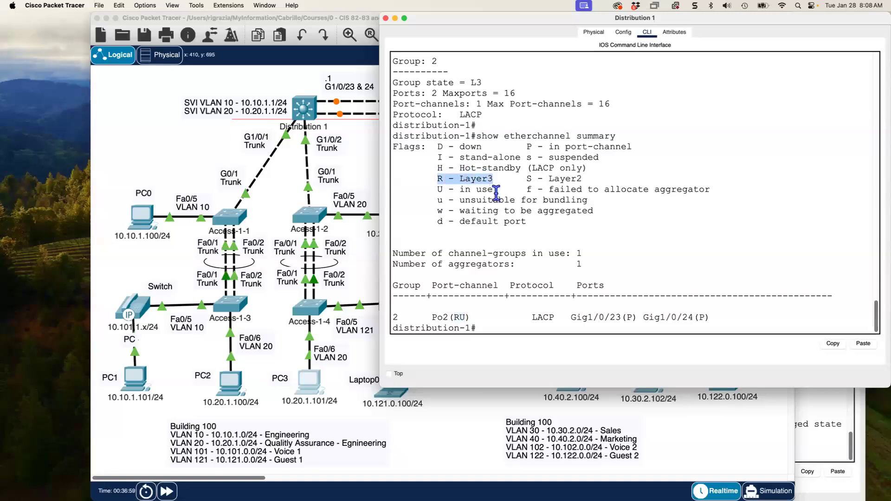
drag(439, 189, 493, 190)
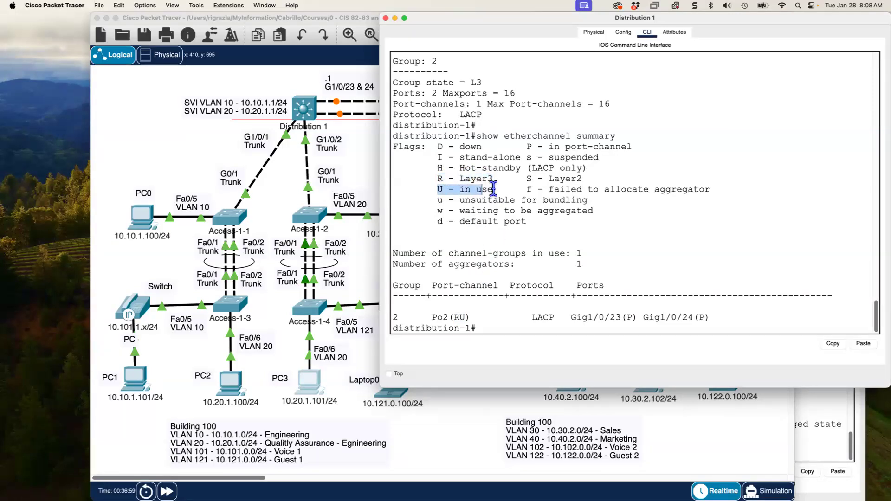
double_click(541, 317)
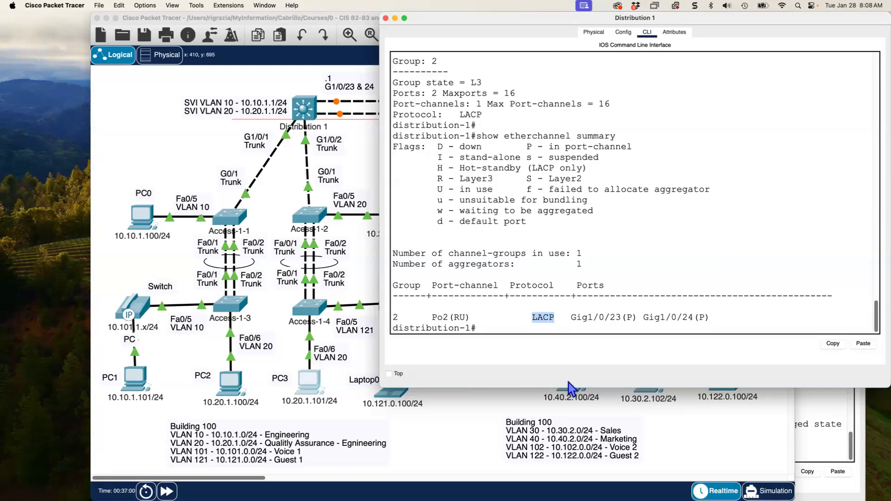
drag(573, 318, 698, 317)
double_click(629, 318)
drag(521, 147, 634, 146)
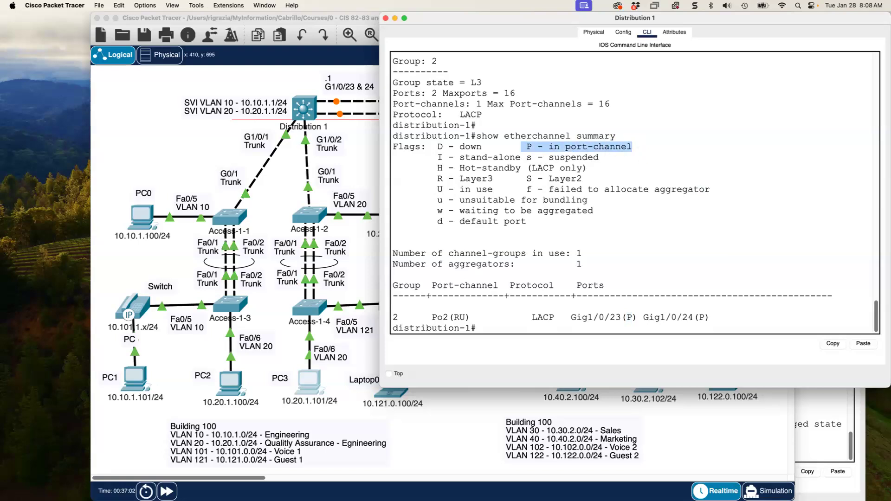
- Run show run on Distribution 1 and examine the interface Port-channel2 section
click(616, 238)
text(sho)
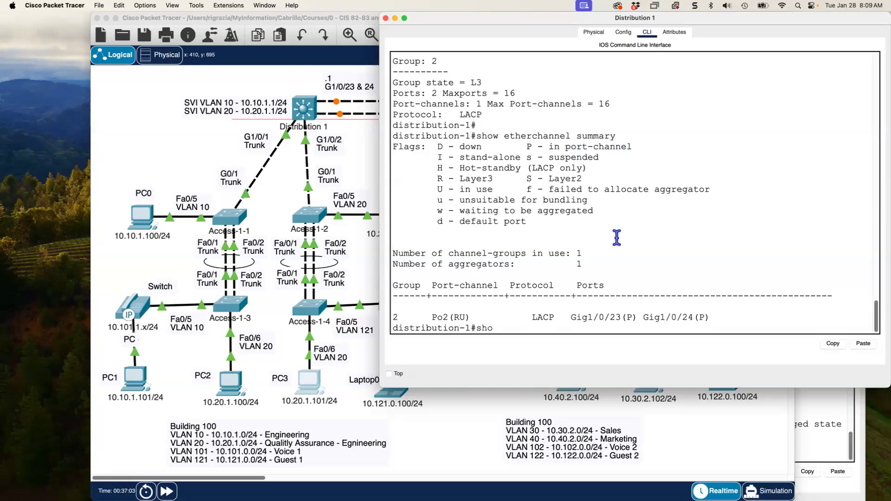
text(w run)
key(Return)
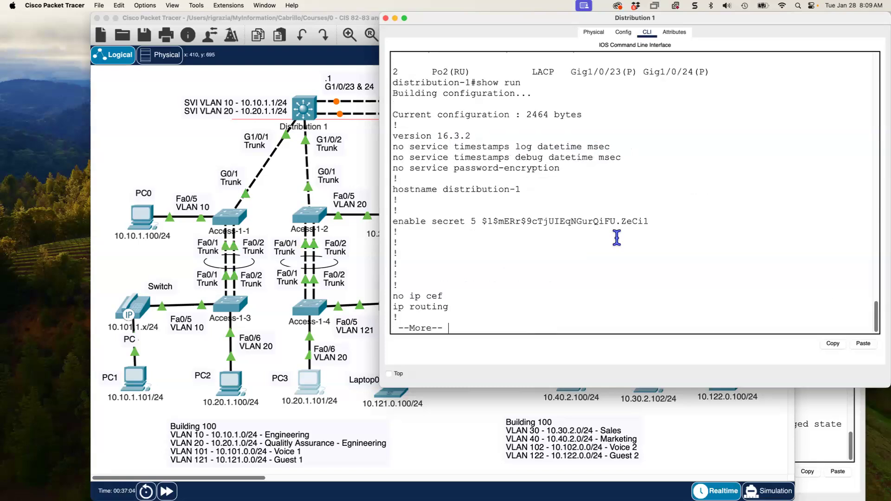
key(space)
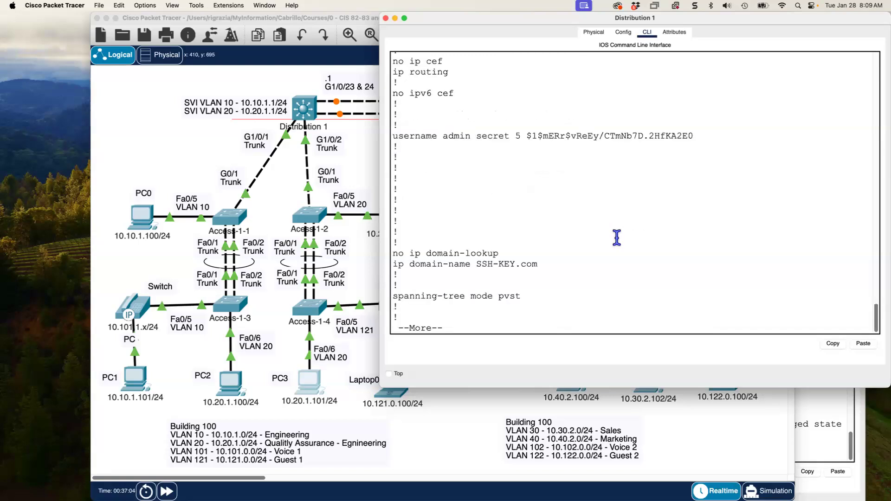
key(space)
drag(393, 135, 658, 158)
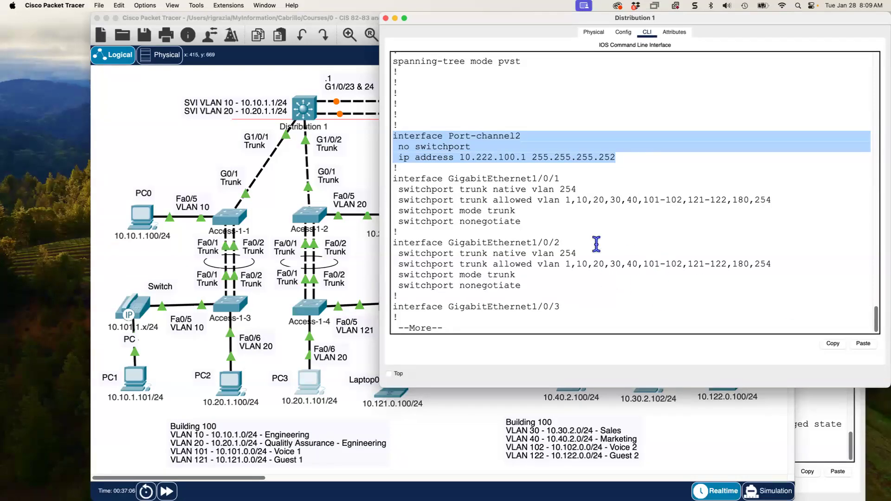
- Continue through the running configuration to examine the GigabitEthernet1/0/23 and GigabitEthernet1/0/24 sections
click(552, 232)
key(space)
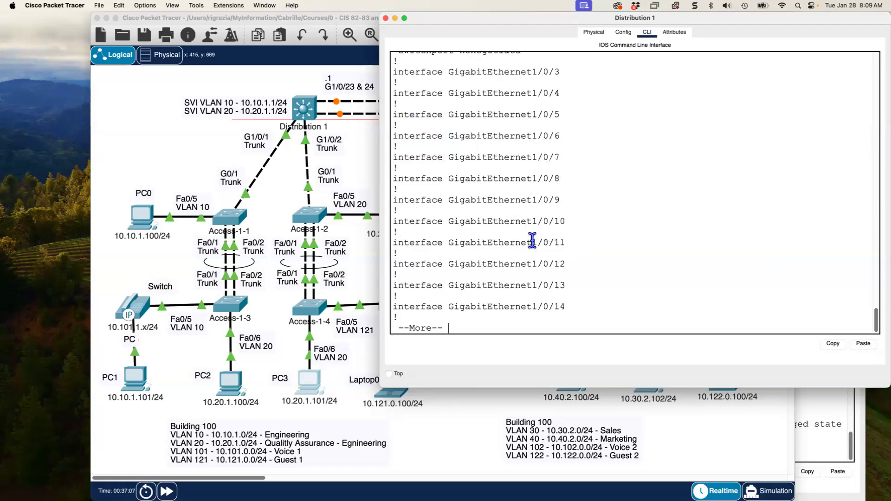
key(space)
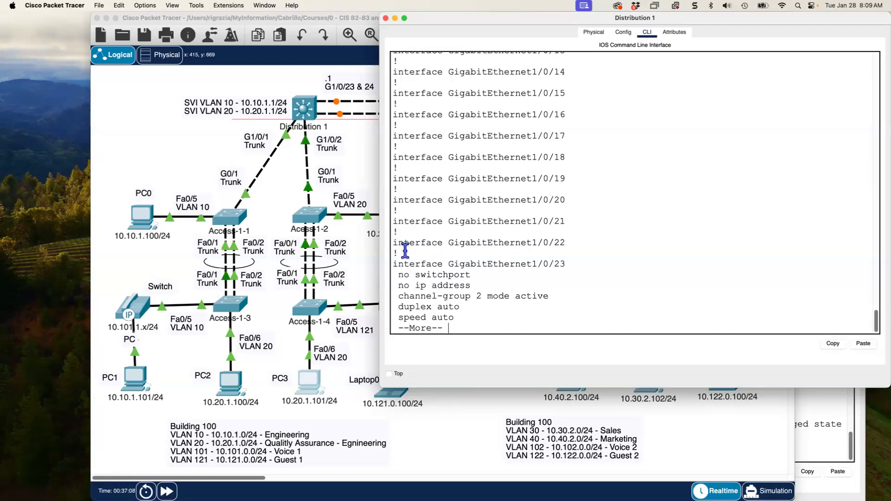
key(space)
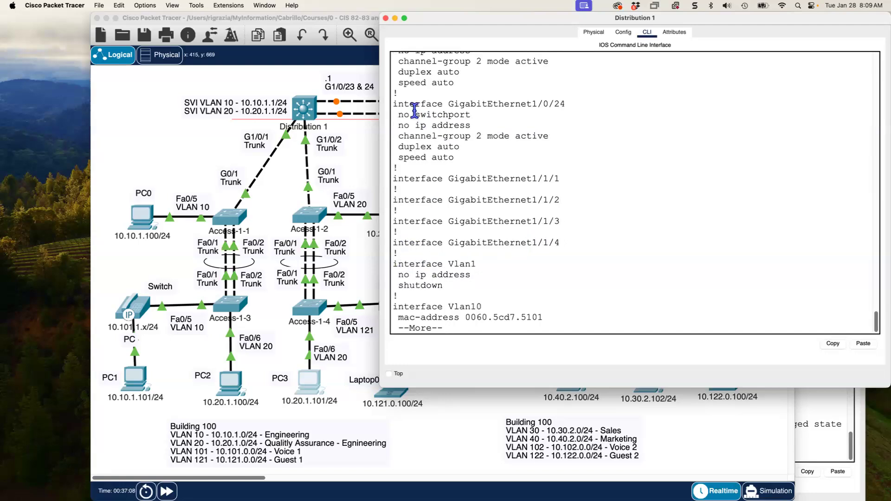
- Compare the switchport, IP address and channel-group lines of GigabitEthernet1/0/23 and GigabitEthernet1/0/24, and quit the running configuration listing
scroll(418, 111, up, 3)
drag(392, 112, 481, 134)
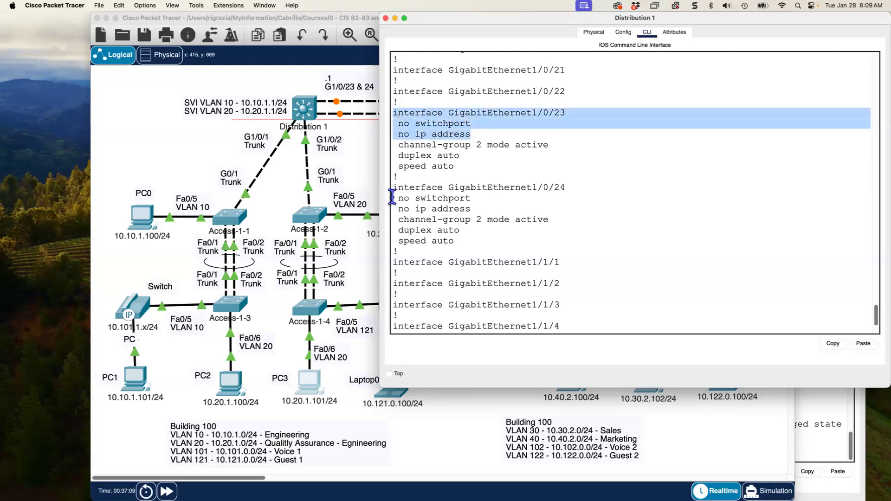
drag(392, 187, 492, 210)
drag(551, 145, 393, 144)
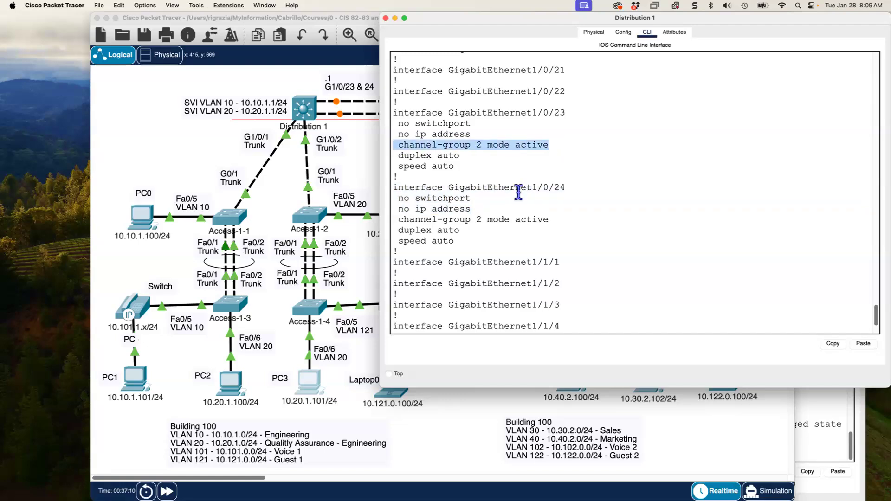
drag(550, 220, 411, 219)
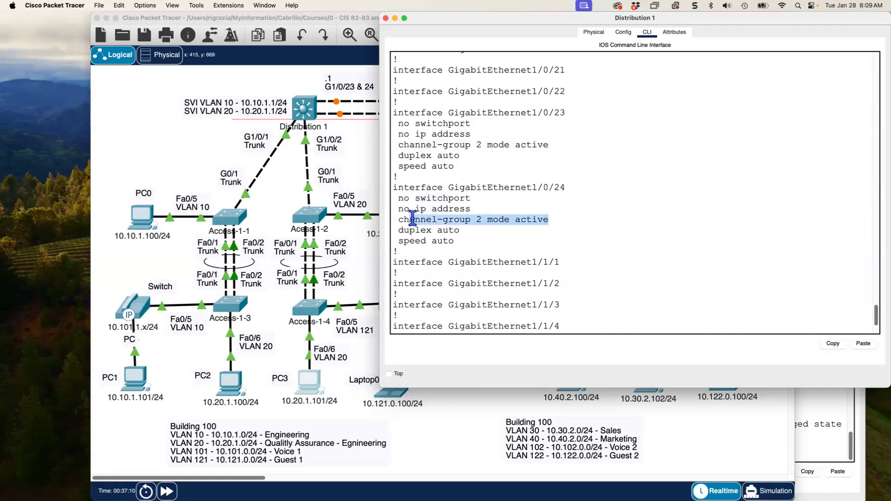
scroll(547, 195, down, 3)
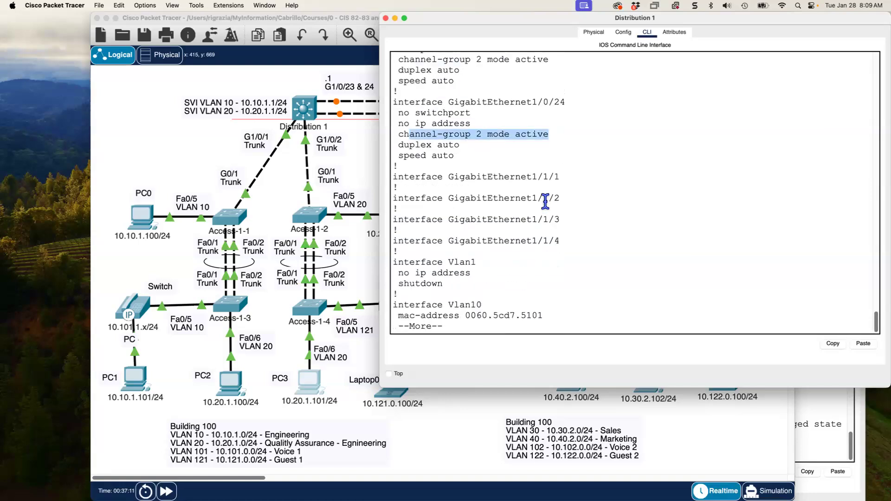
key(q)
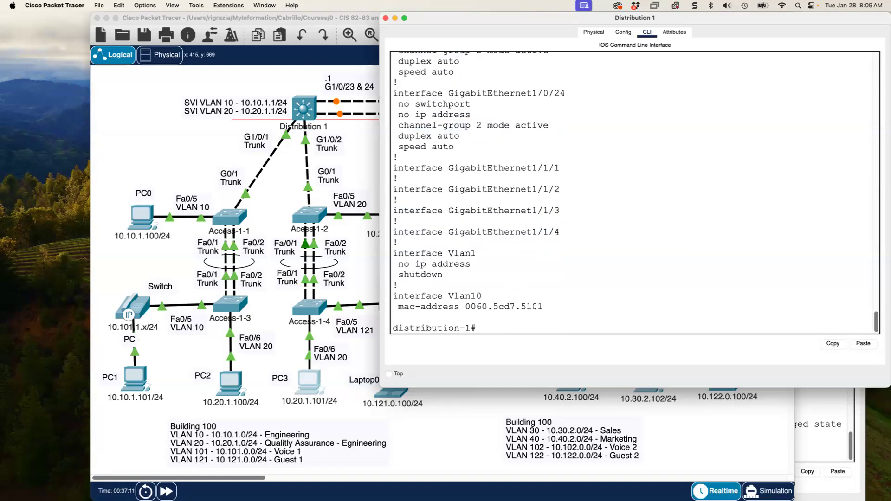
- Run show ip interface brief on Distribution 1 and examine the Port-channel2 row's address, status and protocol
click(671, 243)
text(sho wip)
text( ip inter)
text(face brief)
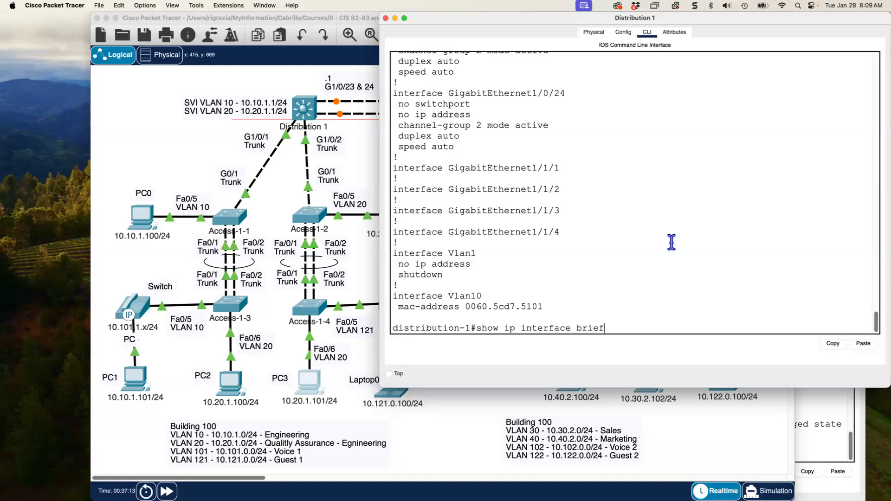
key(Return)
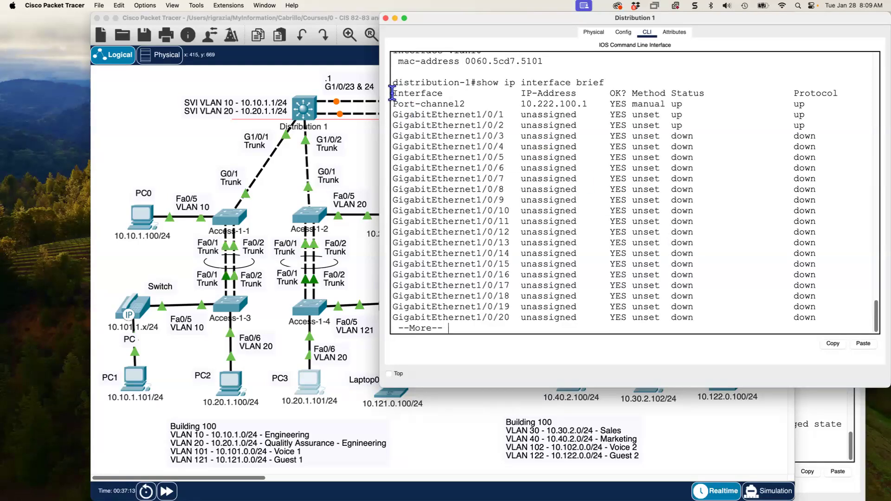
drag(393, 104, 822, 104)
click(713, 173)
- Continue through the interface listing to examine the GigabitEthernet1/0/23 and GigabitEthernet1/0/24 rows
key(space)
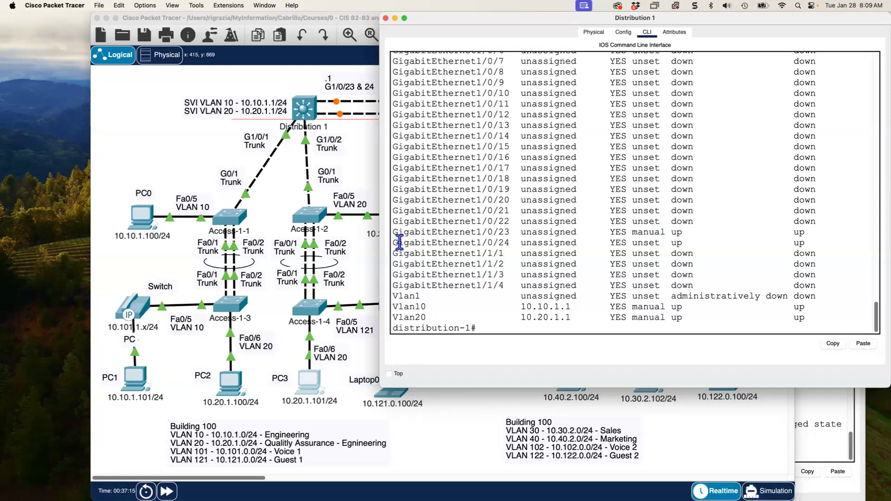
drag(447, 235, 843, 241)
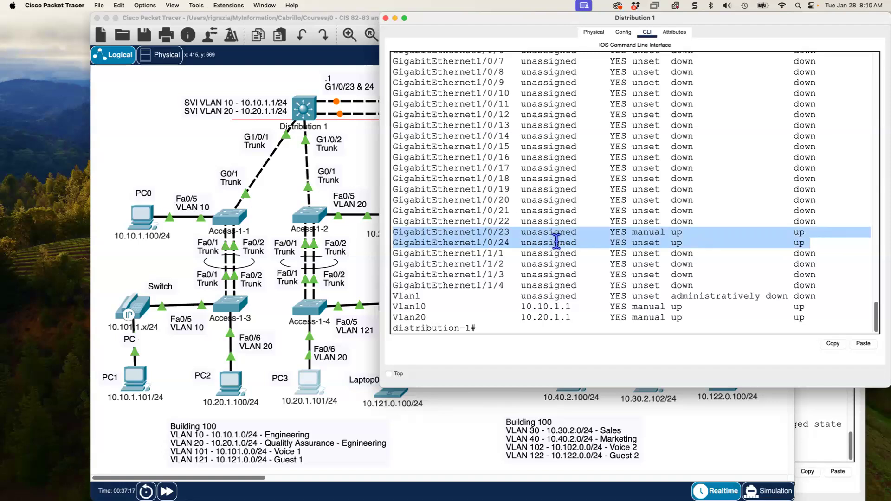
click(566, 283)
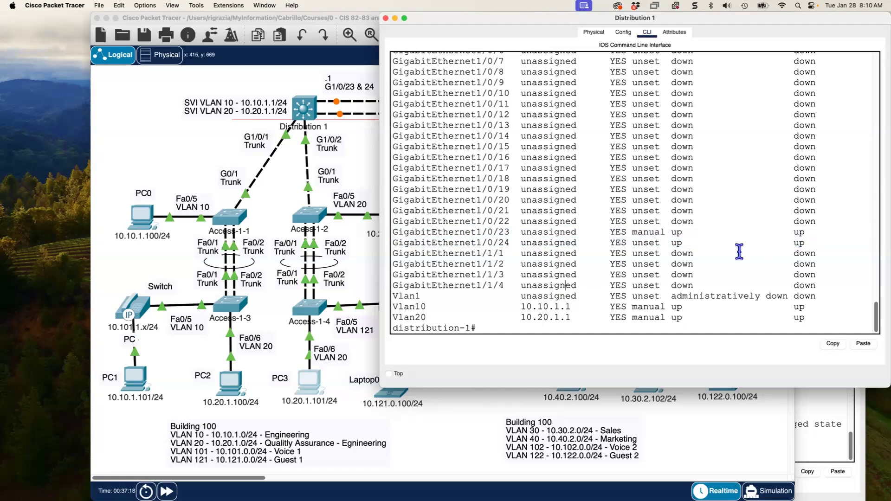
- Run show ip route on Distribution 1 and examine the connected 10.222.100.0/30 route and its outgoing interface
key(Return)
key(Return)
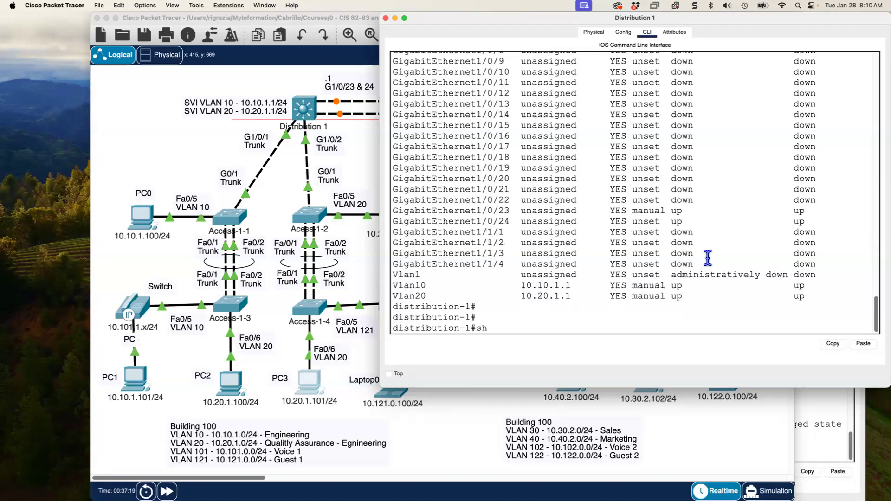
text(show ip route)
key(Return)
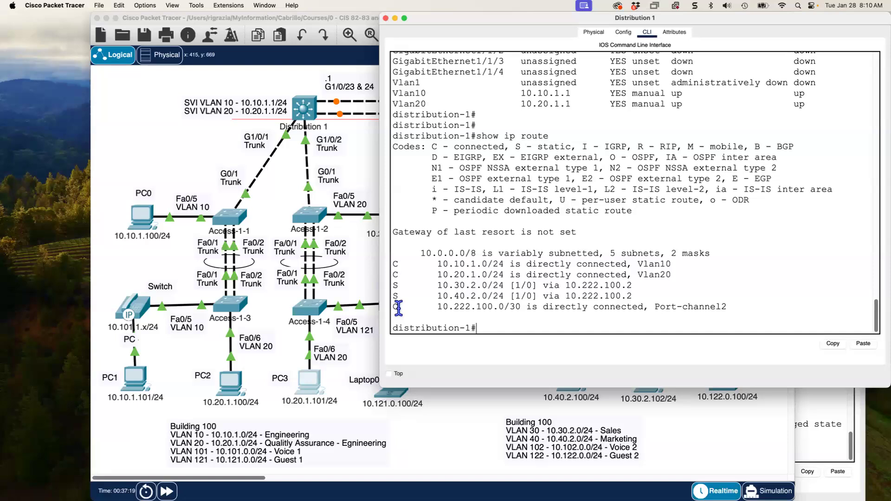
drag(395, 307, 733, 307)
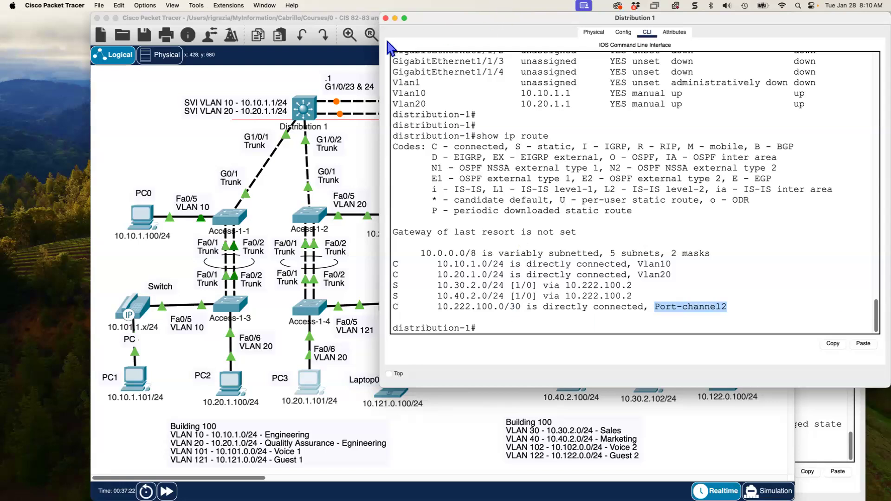
- Close the Distribution 1 and Distribution 2 device windows to return to the full topology
click(386, 18)
click(809, 244)
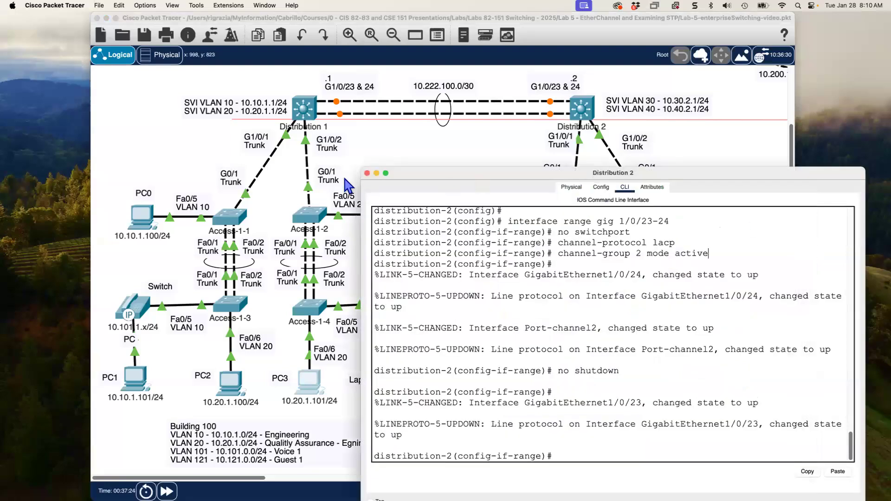
click(367, 173)
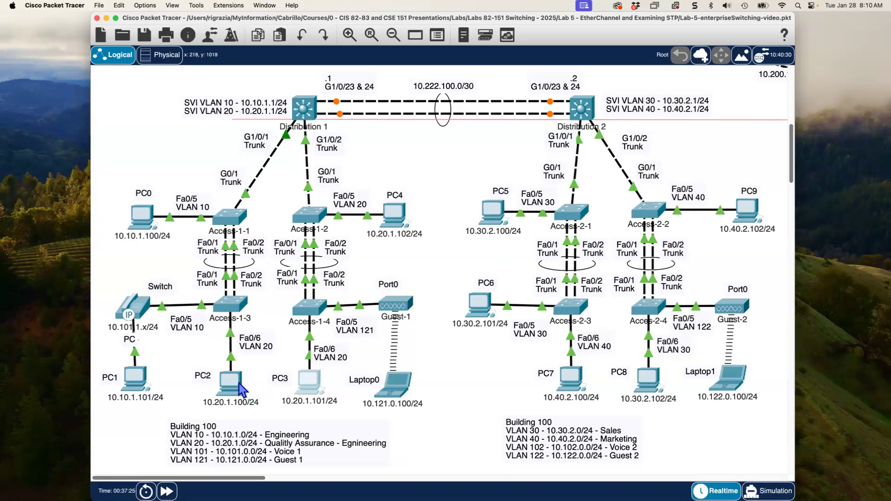
- Open the Command Prompt on PC2 (10.20.1.100/24), placing its window so that PC8 on the far side stays visible
mouse_move(234, 392)
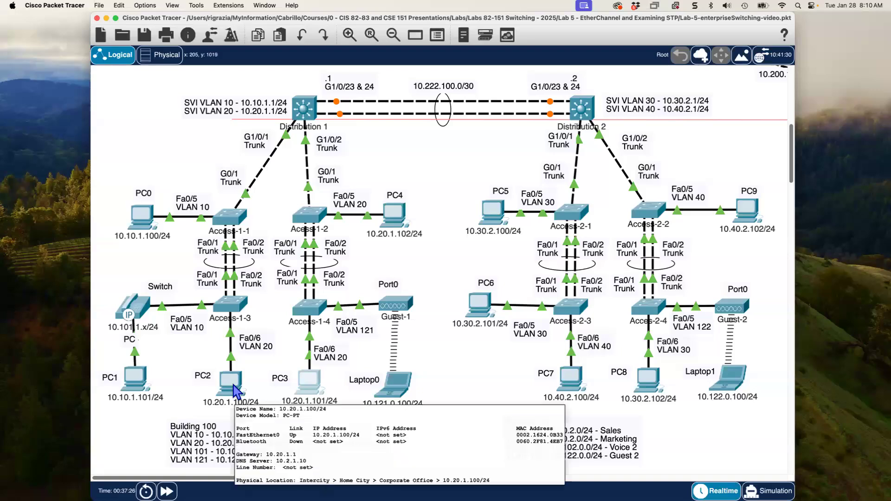
click(234, 392)
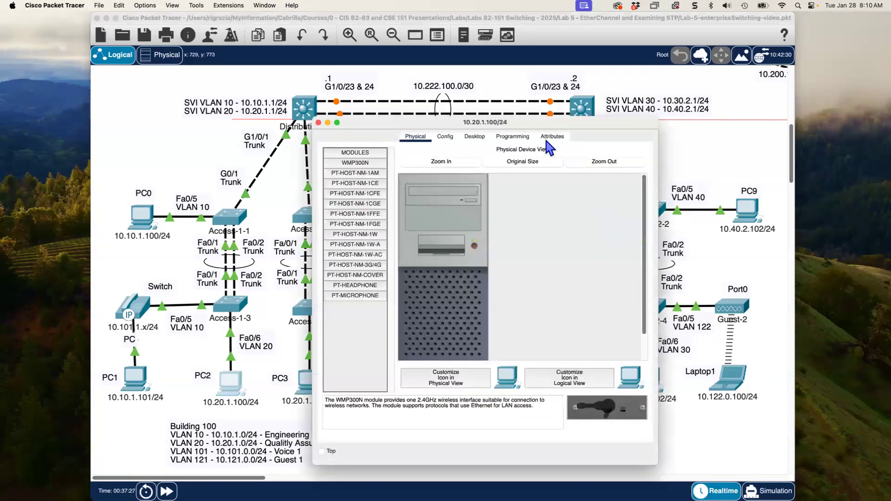
drag(532, 120, 685, 79)
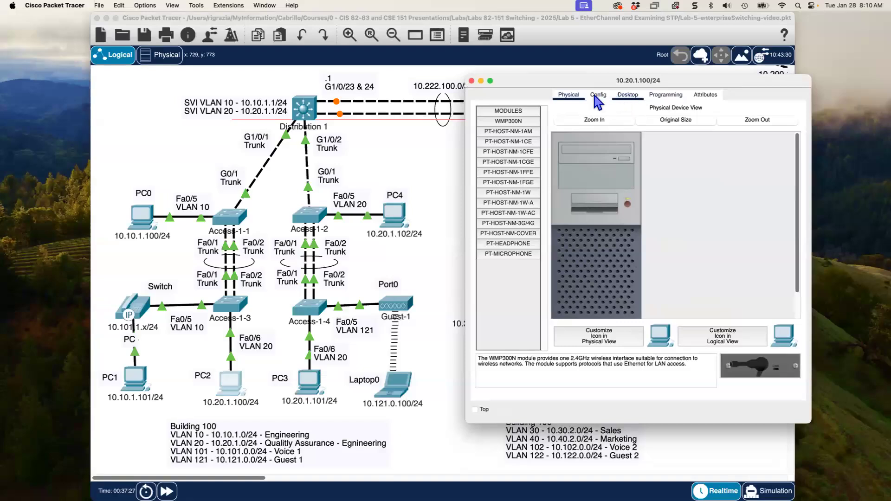
click(630, 94)
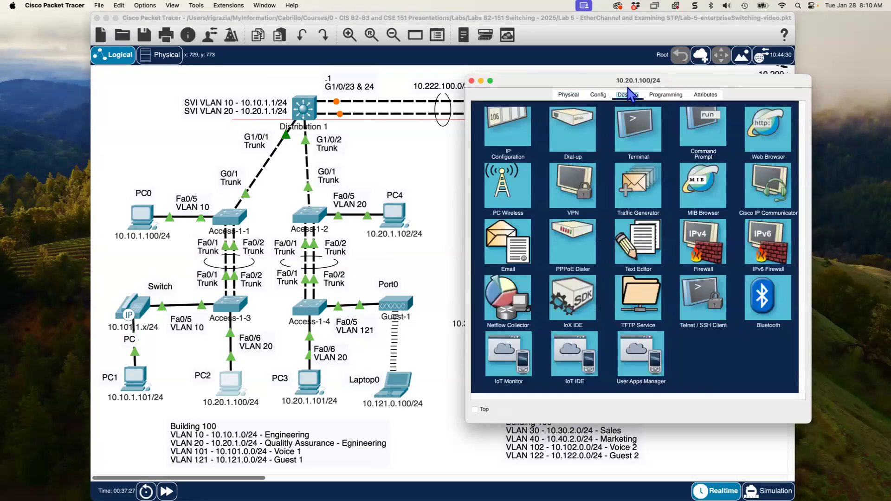
drag(628, 88, 330, 136)
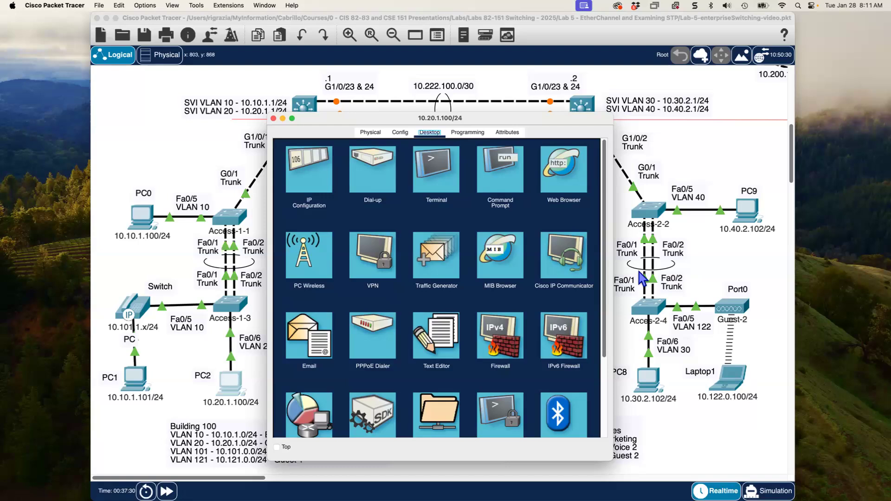
click(514, 181)
- Ping PC8 at 10.30.2.102 from PC2's command prompt
text(ping 10)
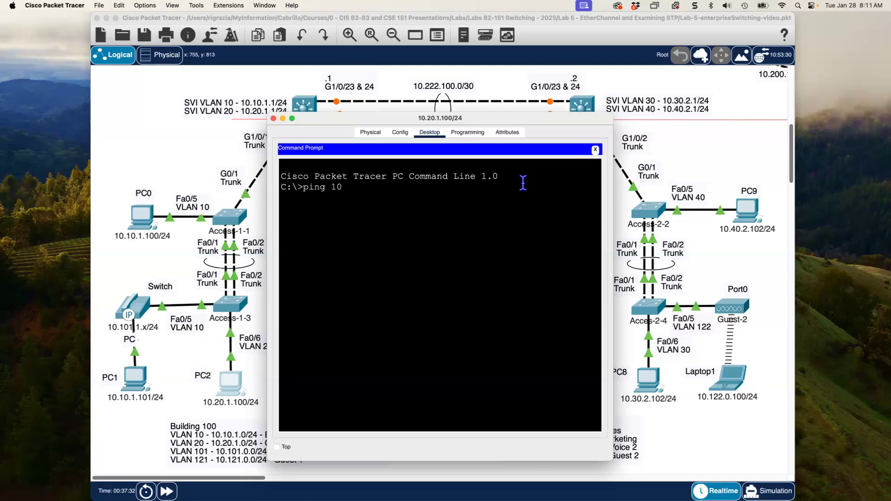
text(.30.2.102)
key(Return)
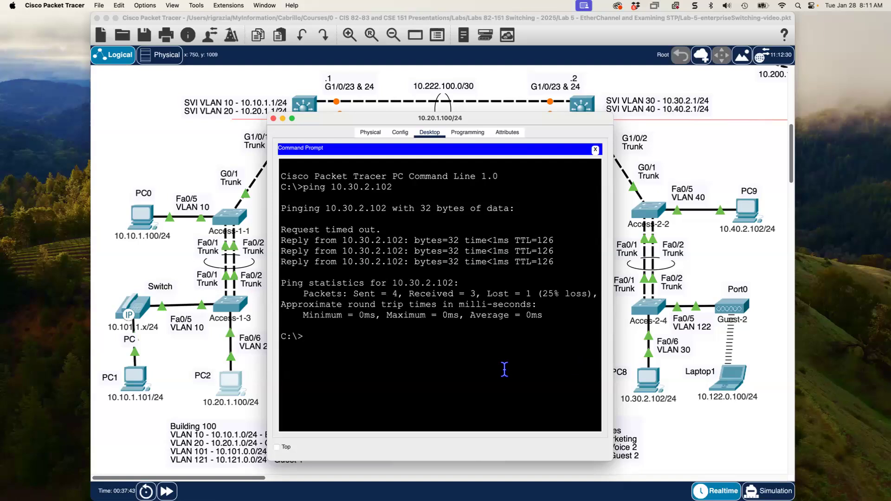
- Repeat the ping to 10.30.2.102 from PC2, and return to the topology to inspect the links between the distribution switches
key(Up)
key(Return)
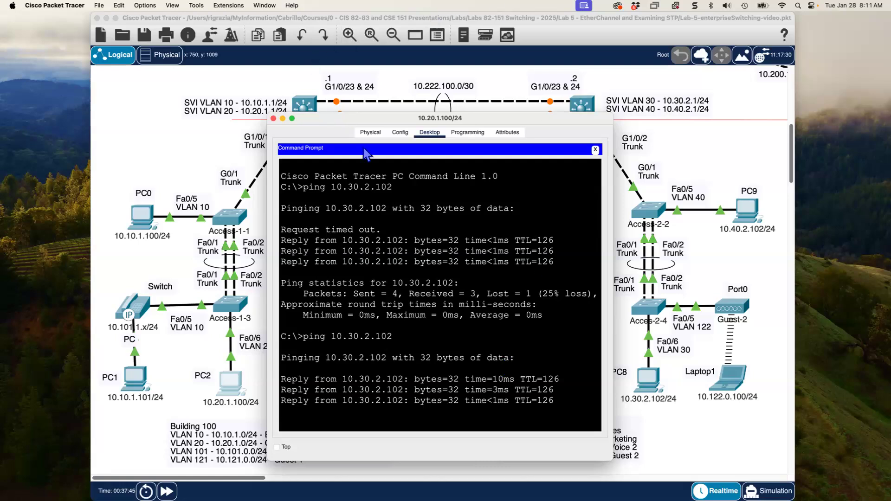
click(190, 156)
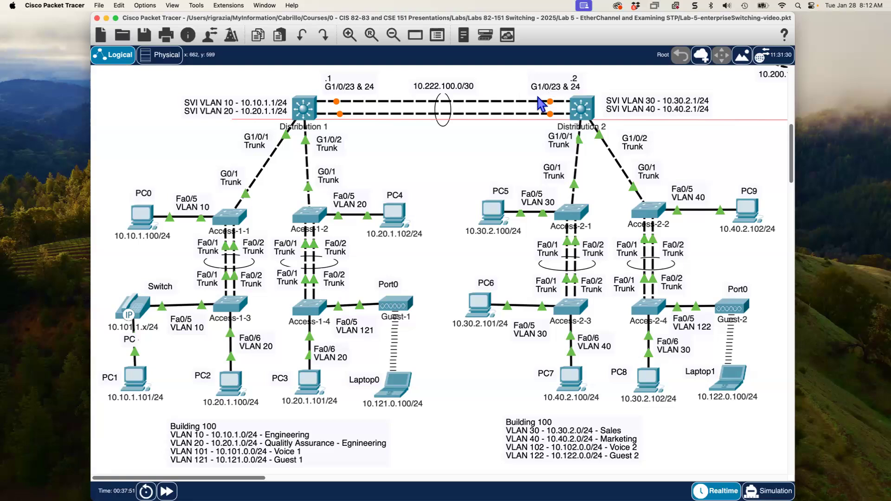
mouse_move(505, 113)
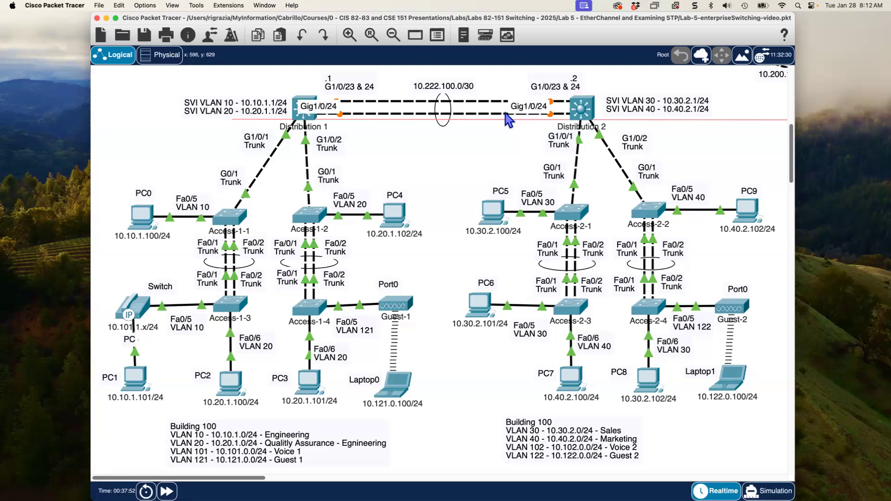